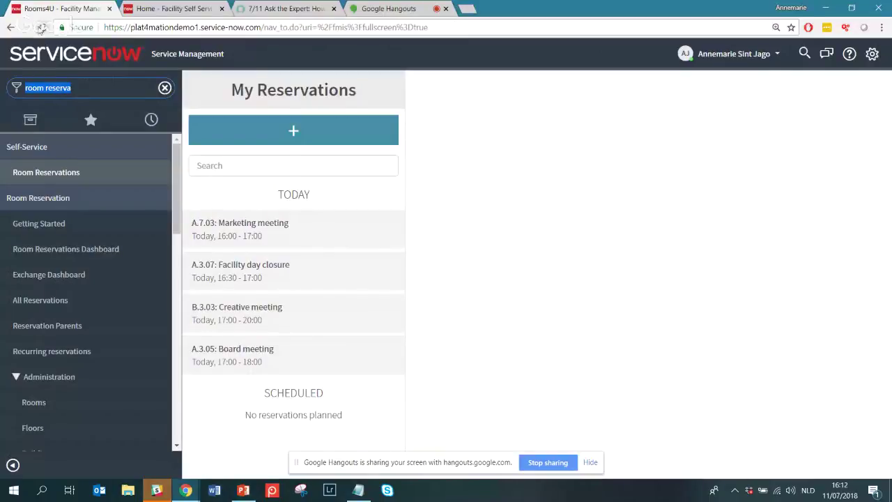
Reload the Rooms4U page and the Facility Self Service Portal, and open the ServiceNow home page
left_click(43, 27)
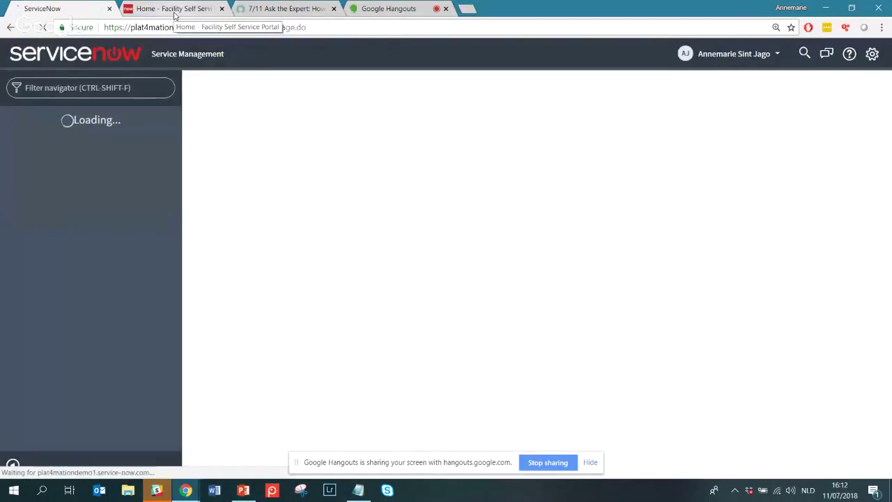
left_click(175, 15)
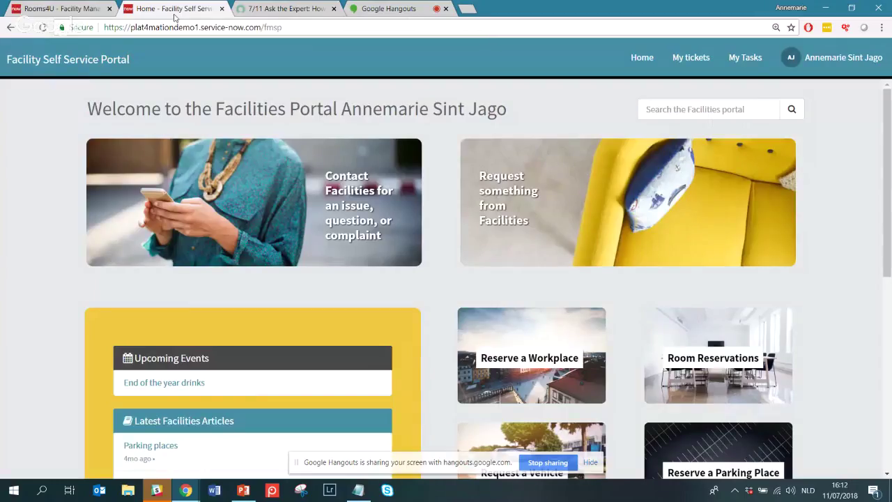
left_click(42, 27)
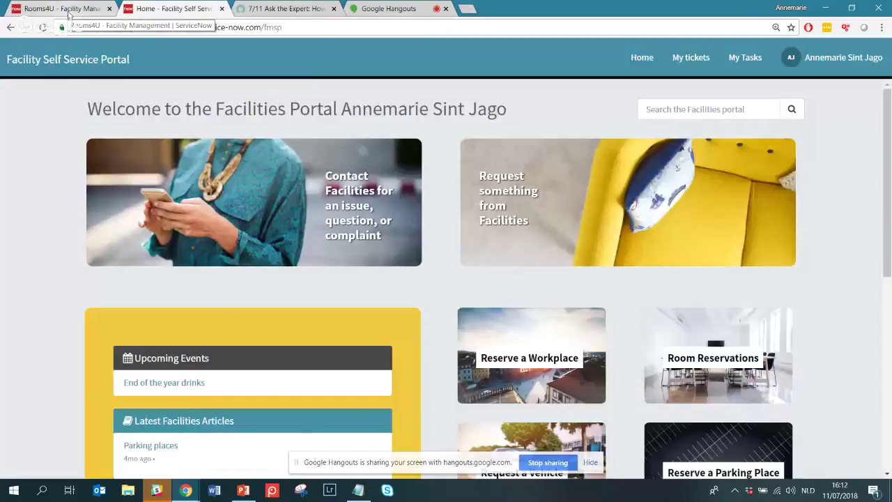
left_click(69, 10)
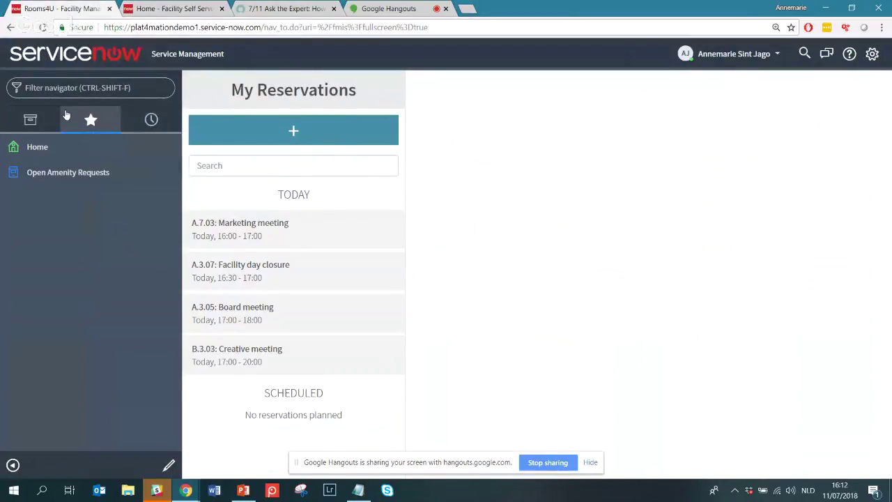
left_click(98, 60)
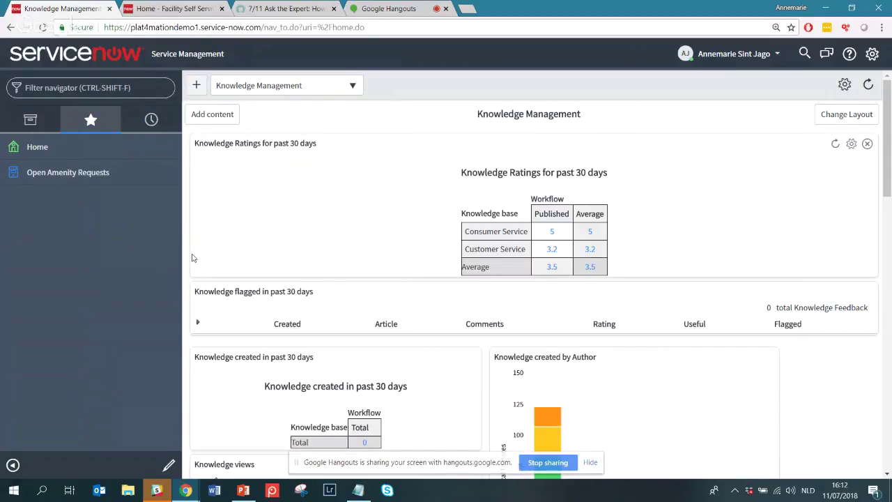
Filter the ServiceNow navigator for "room reservatio" and open the self-service Room Reservations page
left_click(70, 96)
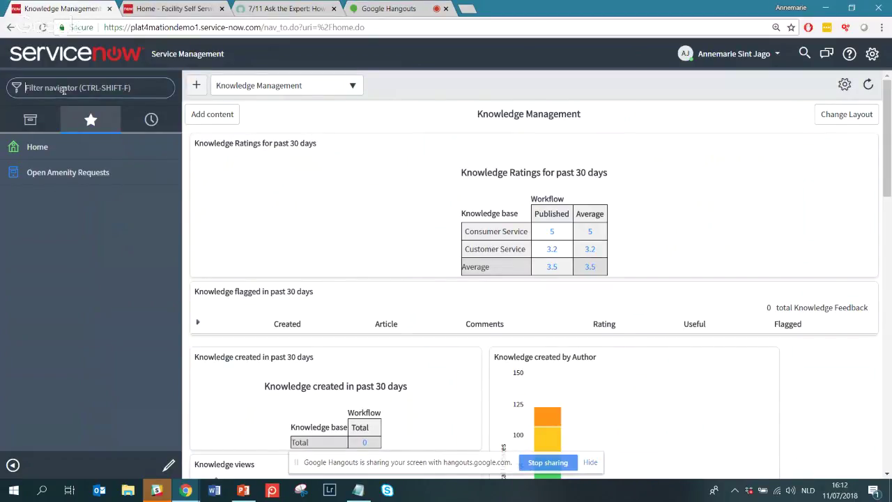
type("ro")
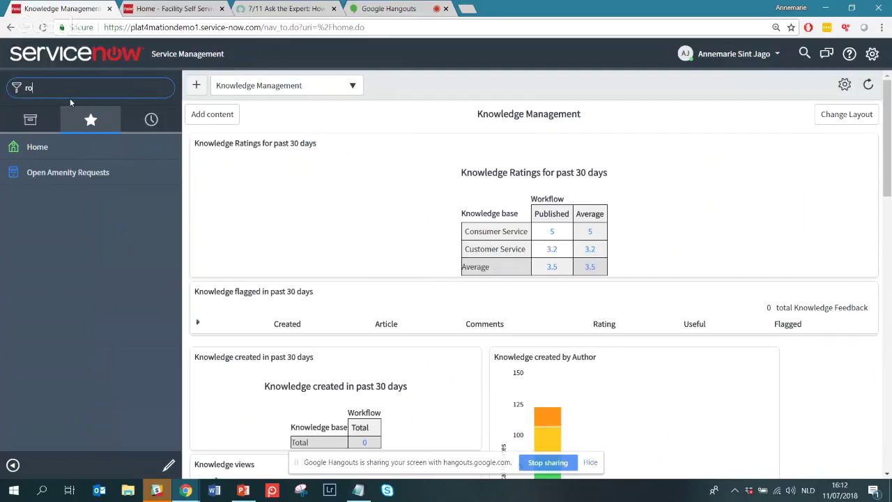
type("om reservatio")
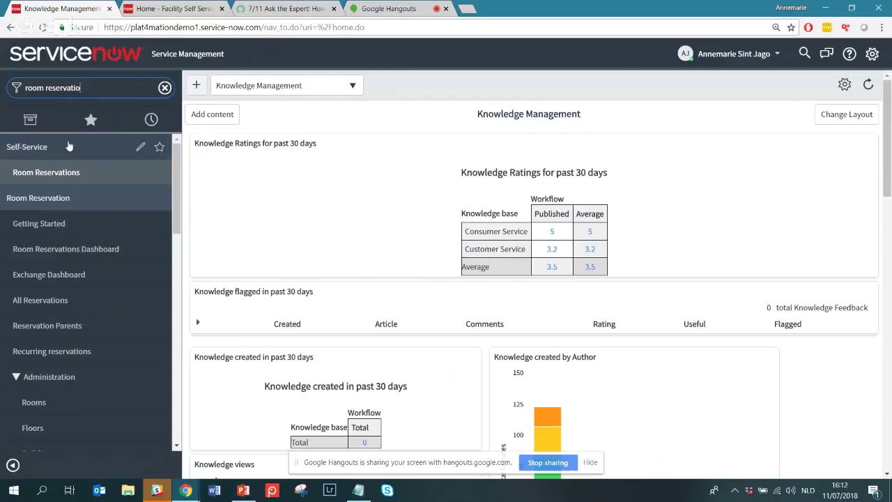
mouse_move(175, 180)
left_mouse_down()
mouse_move(179, 358)
mouse_move(172, 174)
left_mouse_up()
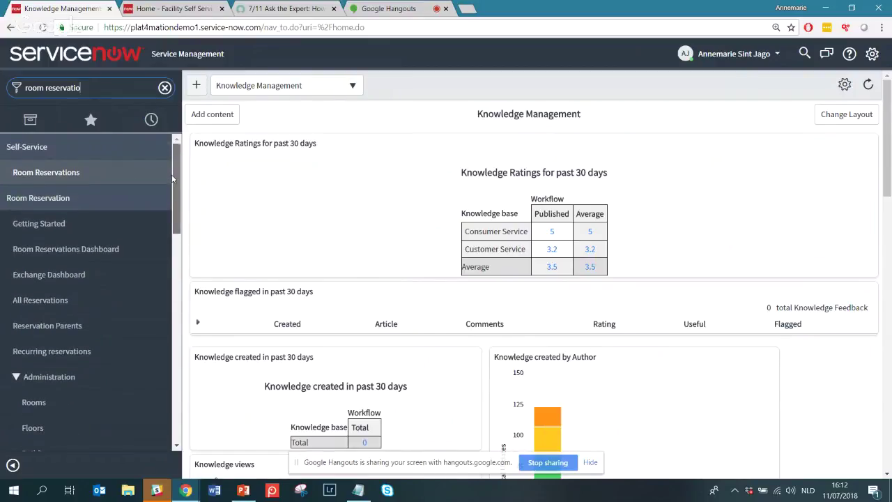
left_click(63, 174)
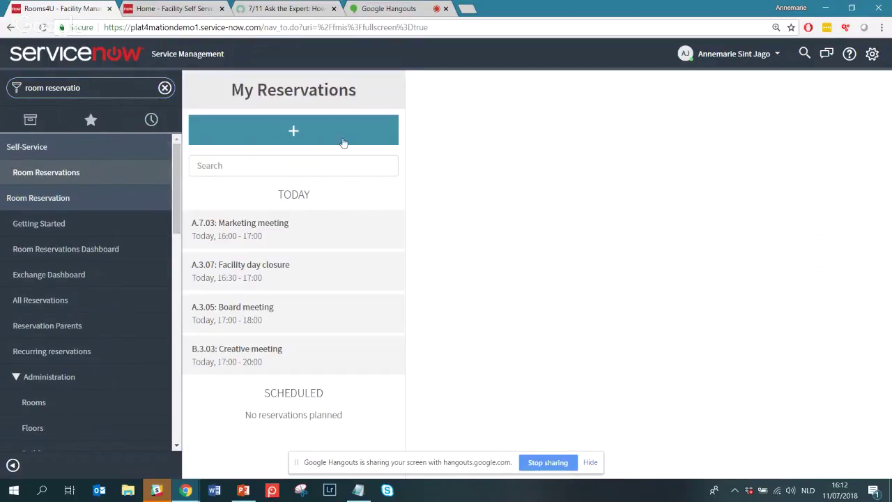
Switch to the Facility Self Service Portal and open its Room Reservations page
left_click(179, 9)
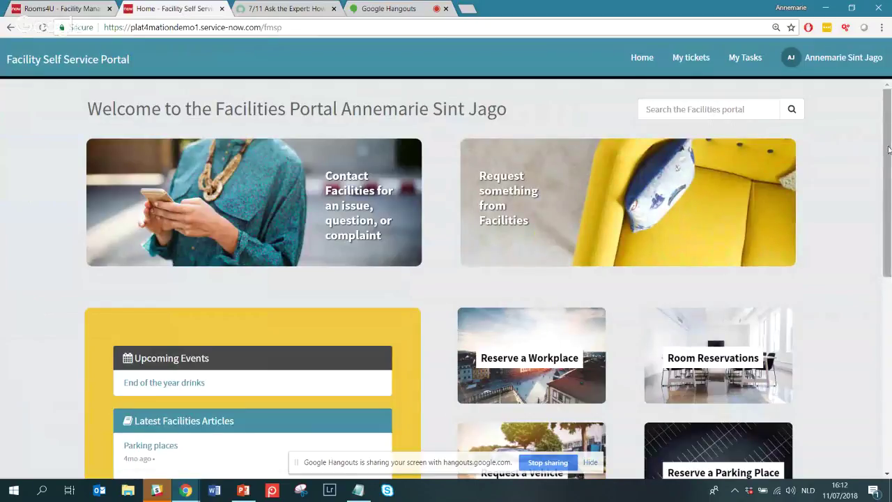
left_click_drag(888, 149, 890, 189)
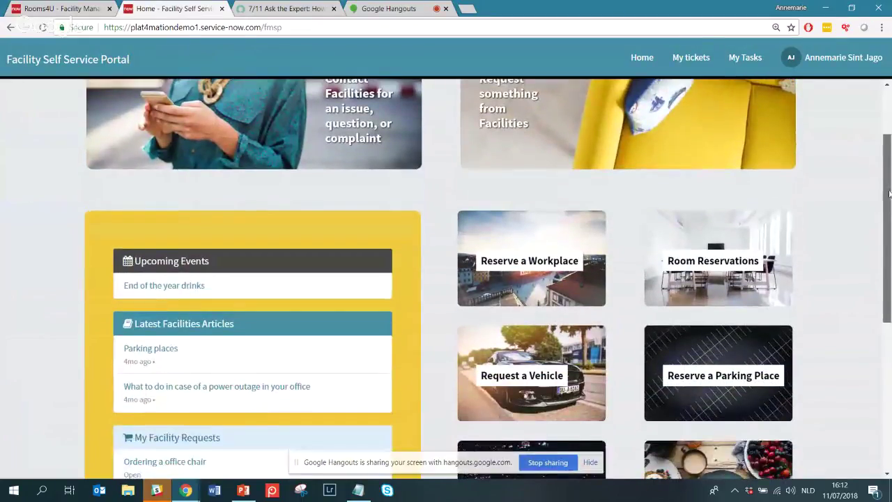
left_click(740, 242)
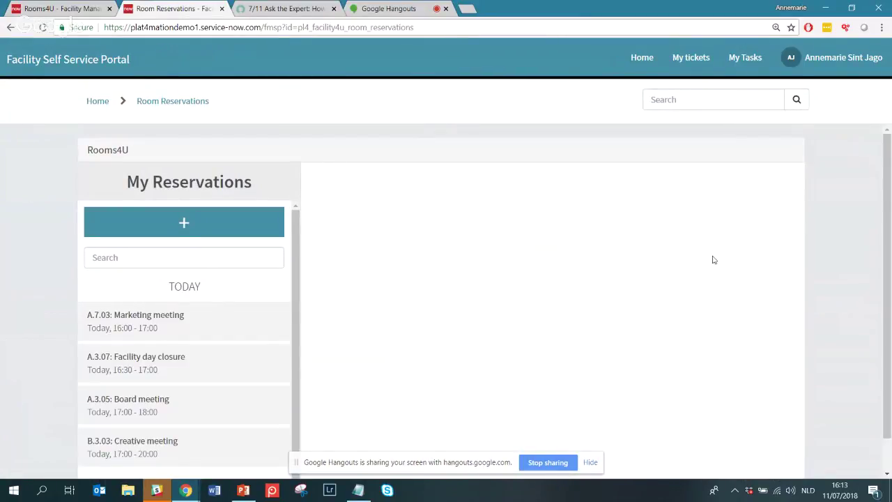
Compare the My Reservations view in the portal with the same view in the ServiceNow back end
left_click_drag(887, 190, 864, 177)
left_click(9, 28)
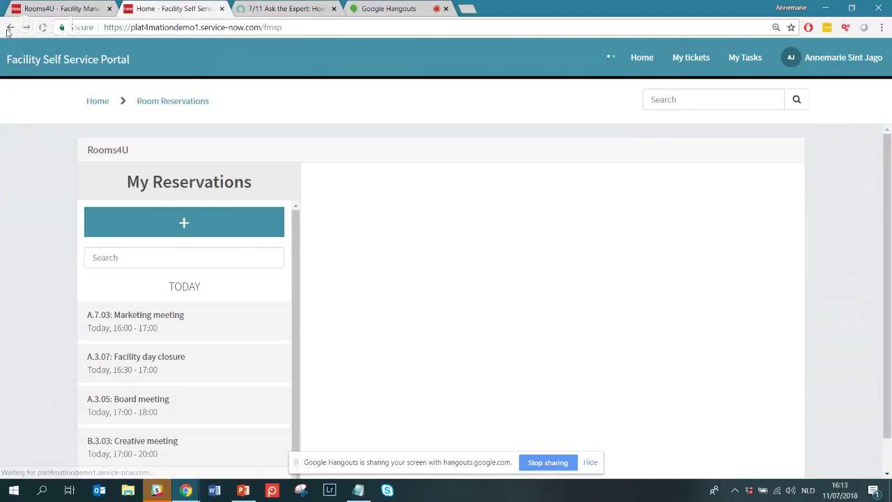
key("alt+Right")
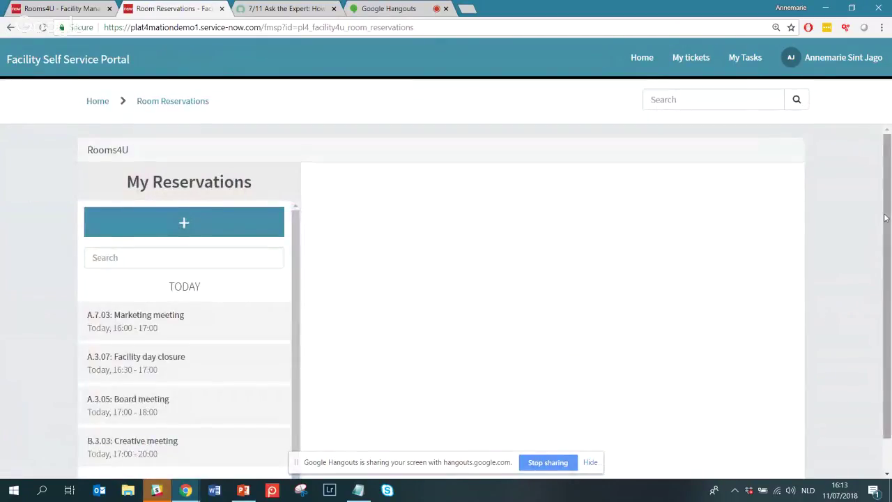
left_click_drag(886, 218, 886, 260)
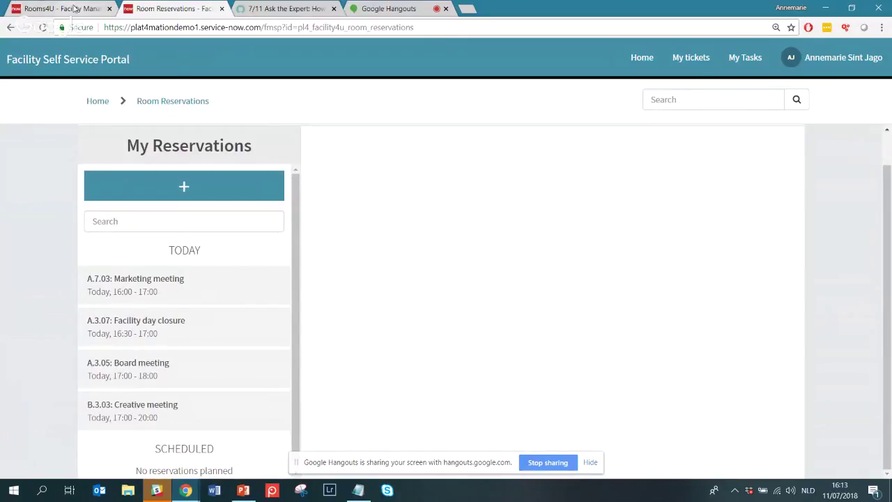
key("ctrl+shift+Tab")
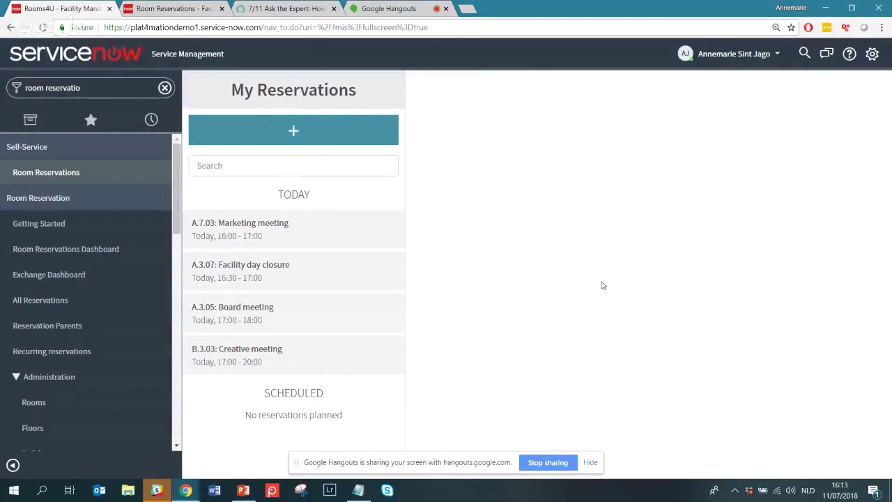
left_click(165, 9)
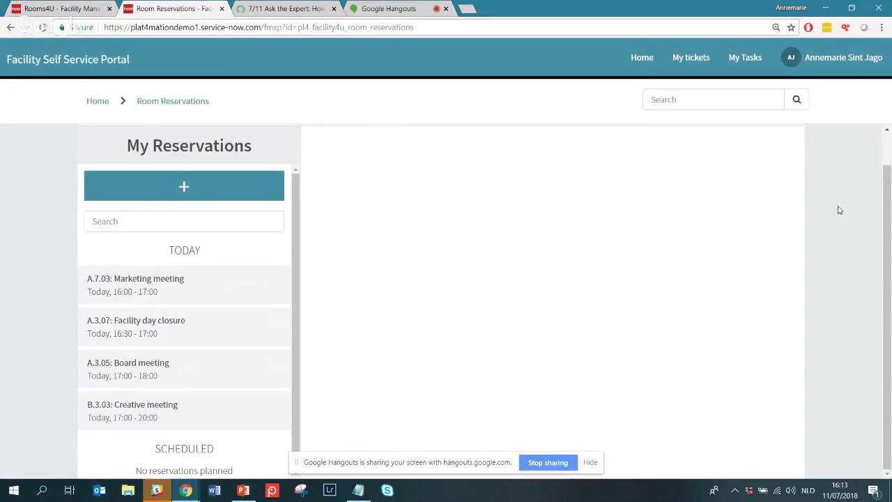
left_click_drag(889, 224, 889, 206)
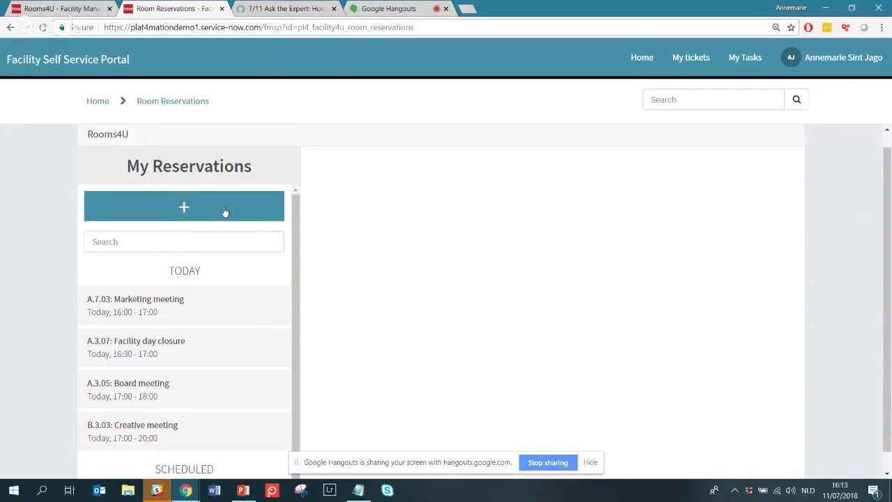
Search My Reservations for "Board" and clear the search again
mouse_move(298, 282)
left_mouse_down()
mouse_move(298, 314)
mouse_move(299, 271)
left_mouse_up()
left_click(184, 245)
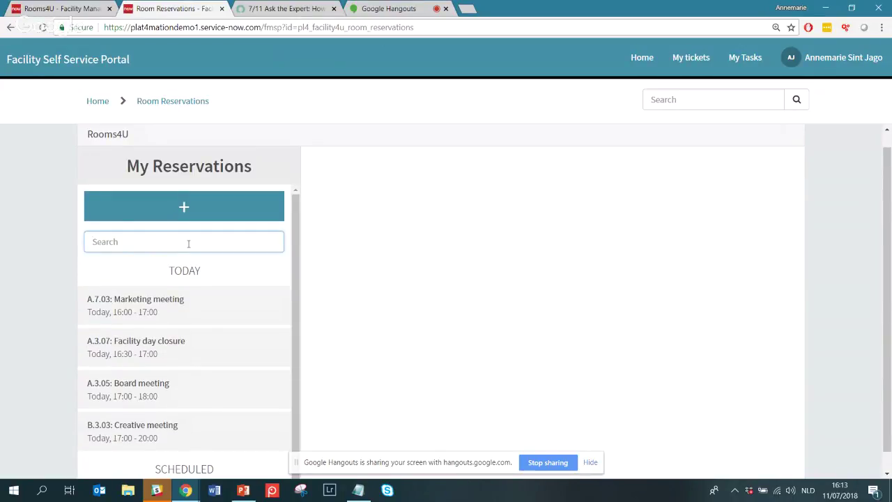
type("Board")
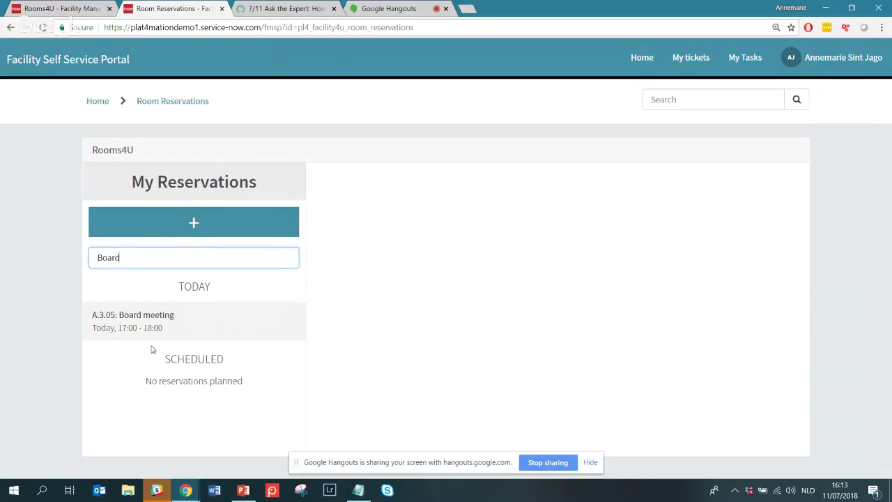
double_click(142, 258)
key("BackSpace")
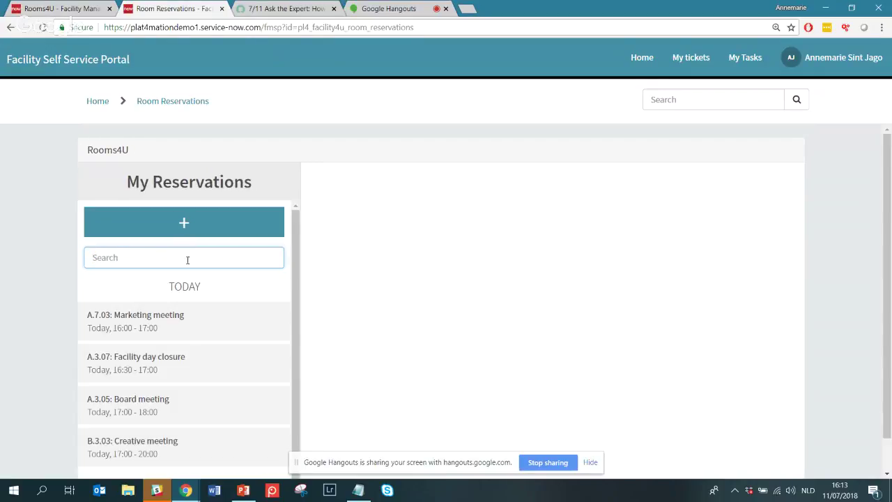
Start a new room reservation and view the date calendar, keeping today's date
left_click(185, 224)
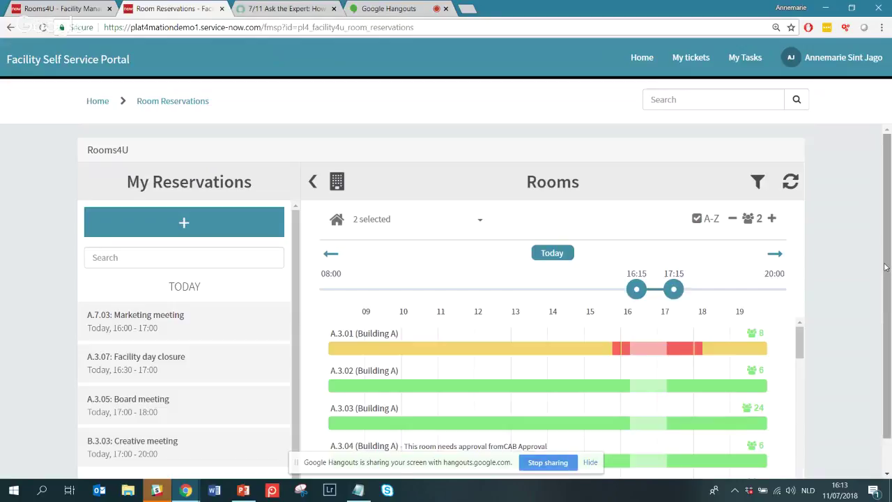
scroll(885, 266, "down", 1)
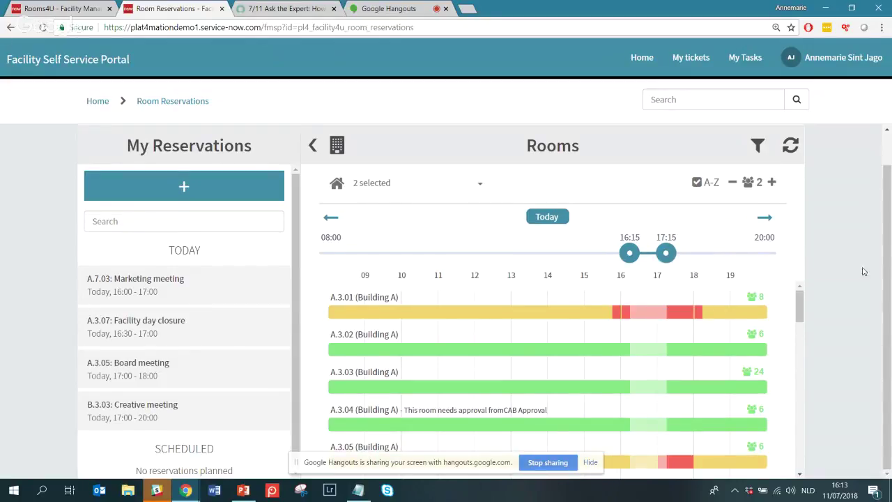
left_click(557, 219)
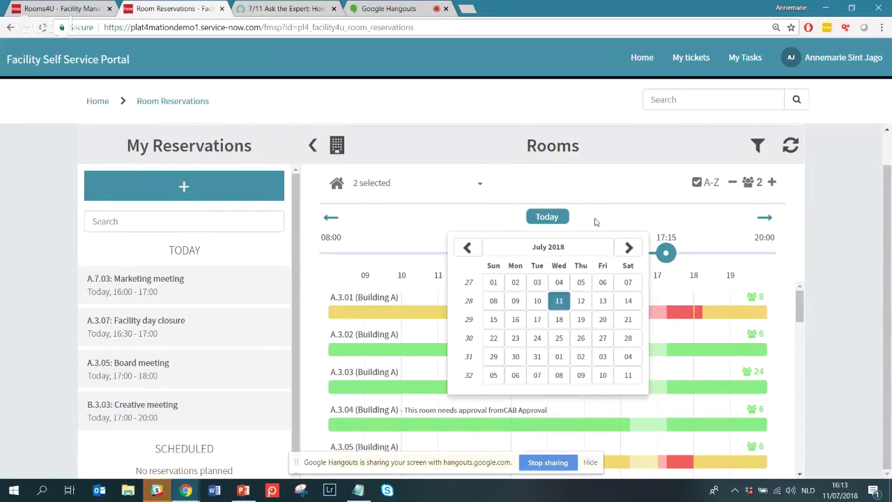
left_click(596, 221)
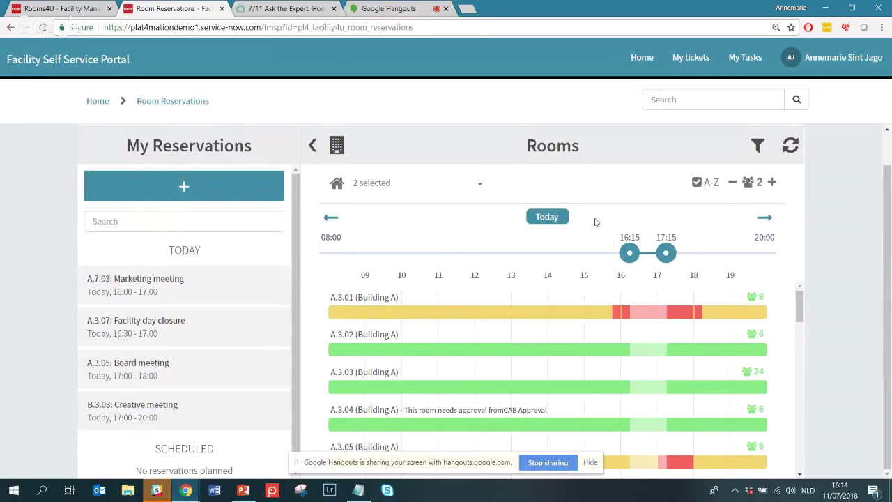
Shift the timeline to 11:00–23:00 and set the reservation time to 19:00–20:30
left_click(764, 219)
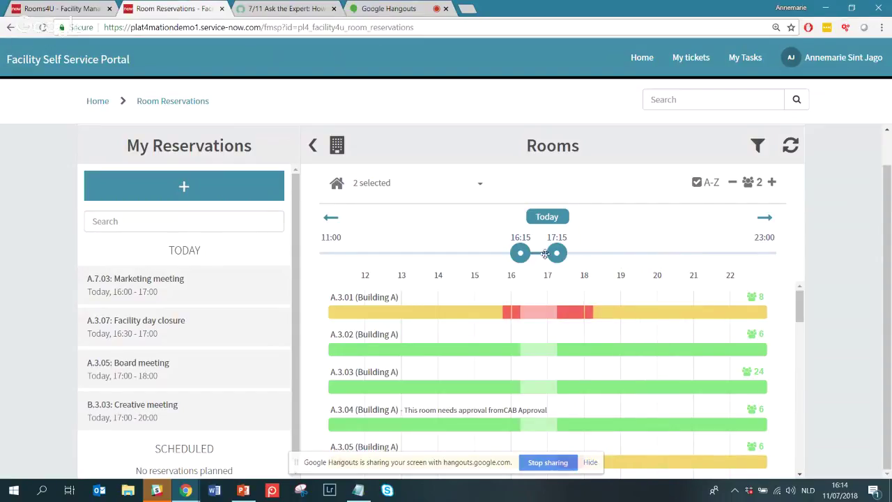
left_click_drag(538, 253, 644, 255)
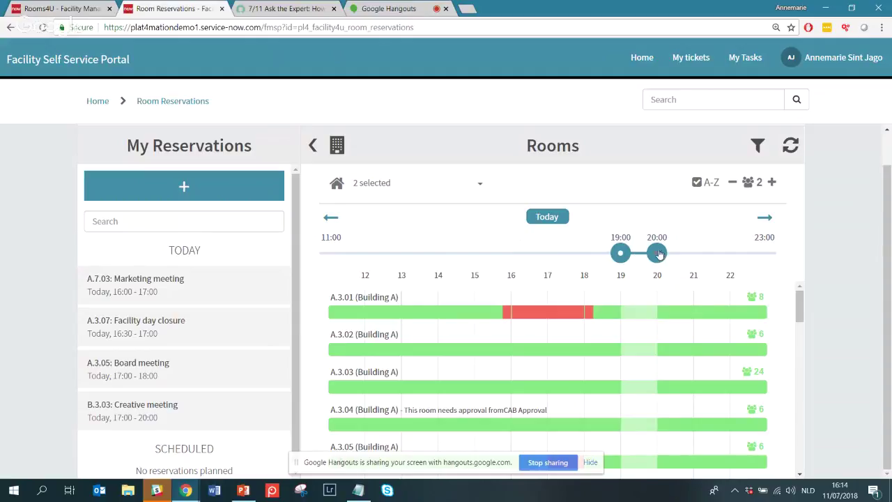
left_click_drag(661, 255, 693, 258)
mouse_move(620, 254)
left_mouse_down()
mouse_move(567, 255)
mouse_move(621, 255)
left_mouse_up()
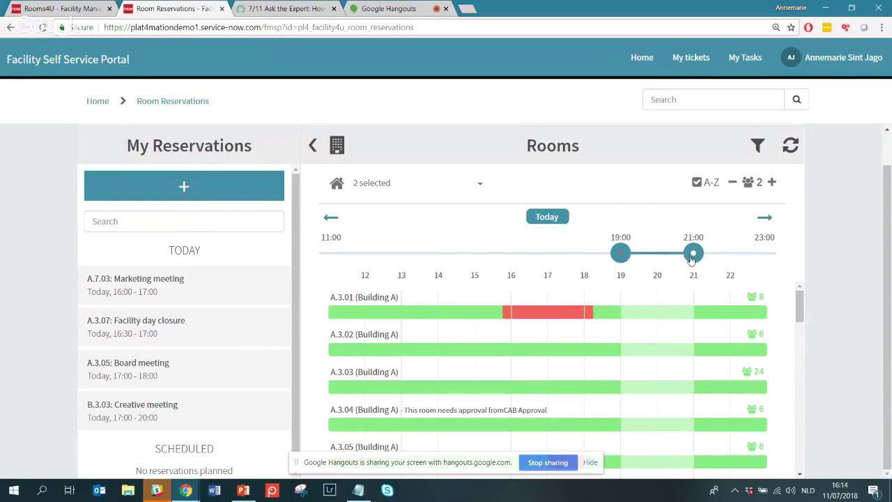
left_click_drag(692, 260, 675, 257)
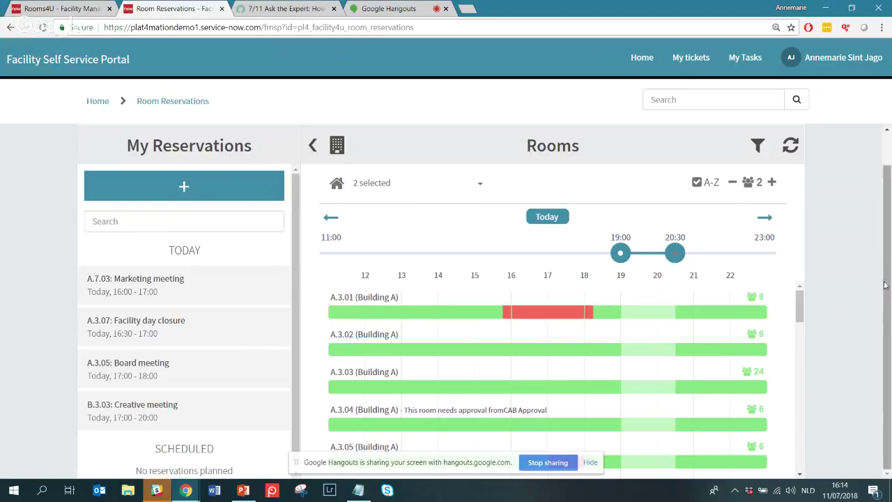
Try the room list without A-Z sorting and with different attendee numbers, restoring both settings
left_click(696, 183)
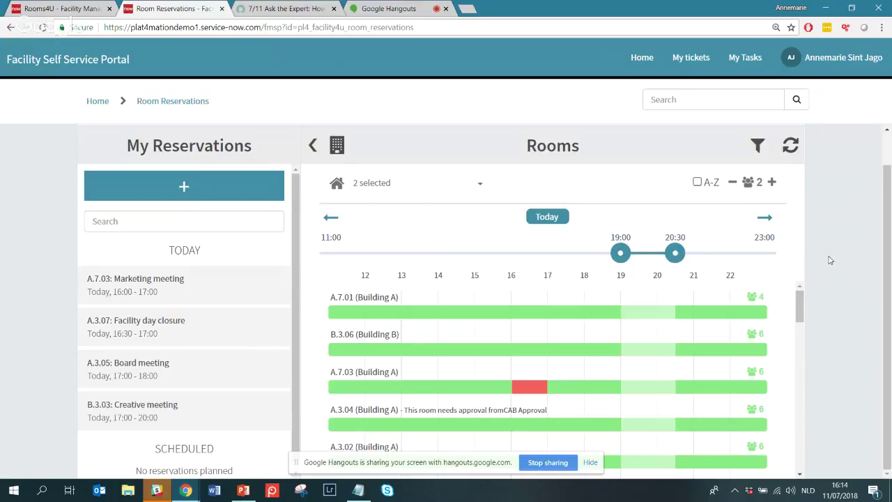
left_click(772, 185)
left_click(772, 185)
left_click(733, 184)
scroll(799, 311, "down", 3)
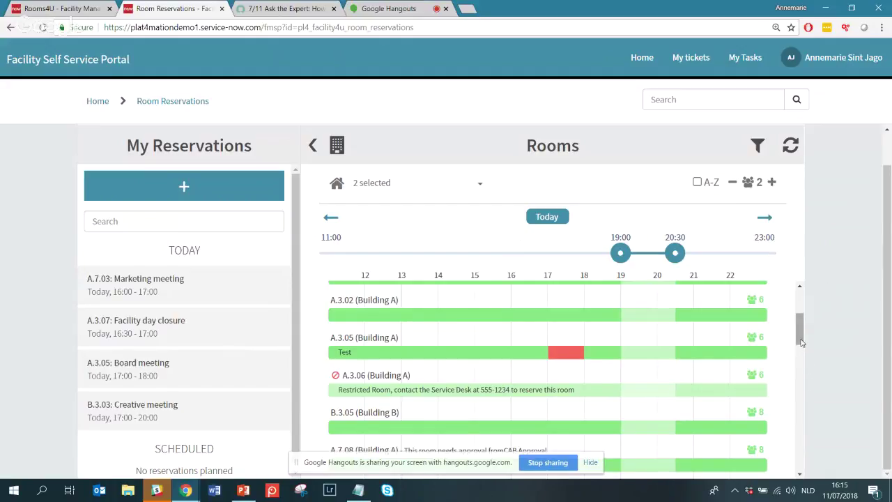
left_click_drag(800, 334, 800, 308)
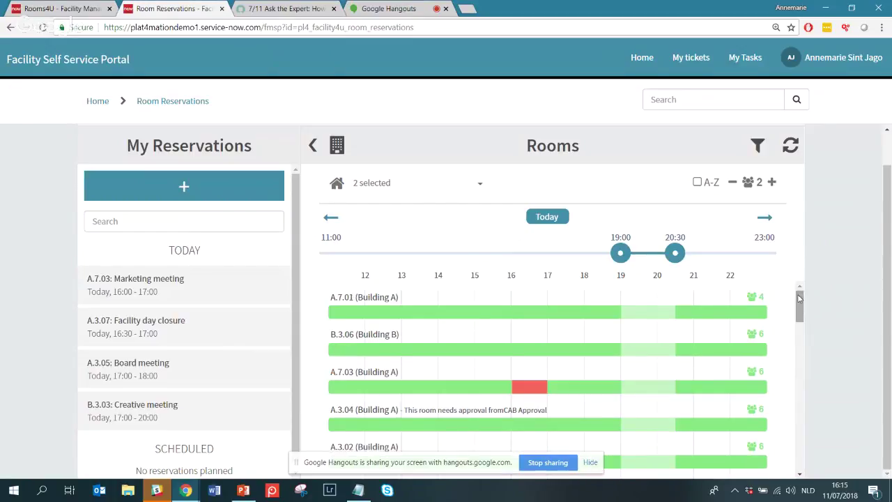
left_click(699, 184)
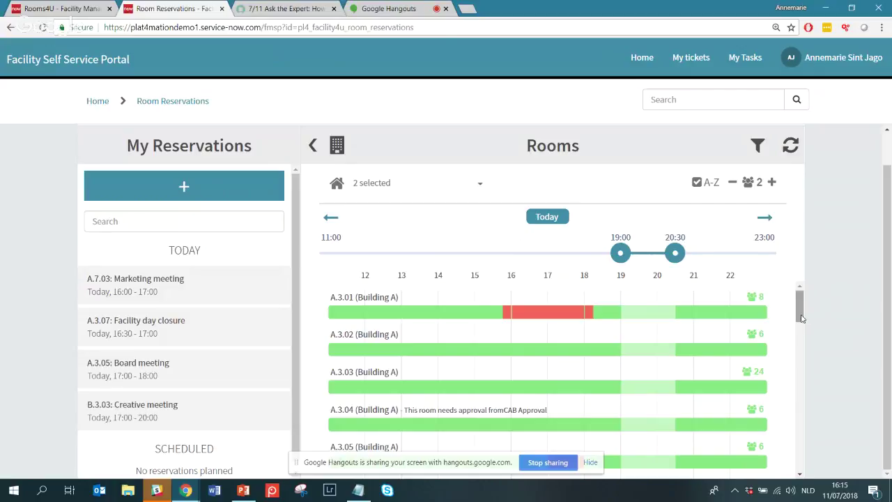
Select room A.3.01 in Building A for the 19:00–20:30 slot
left_click(642, 305)
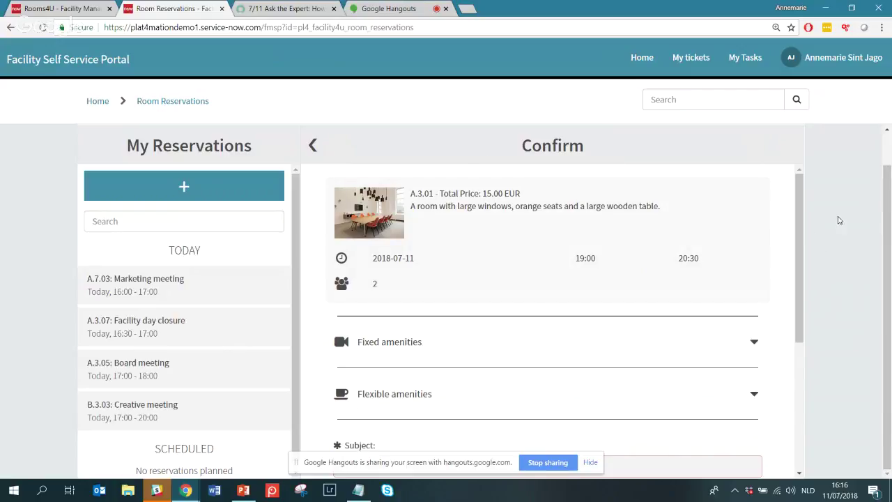
View the fixed amenities of room A.3.01 on the reservation's confirmation page
scroll(803, 209, "down", 2)
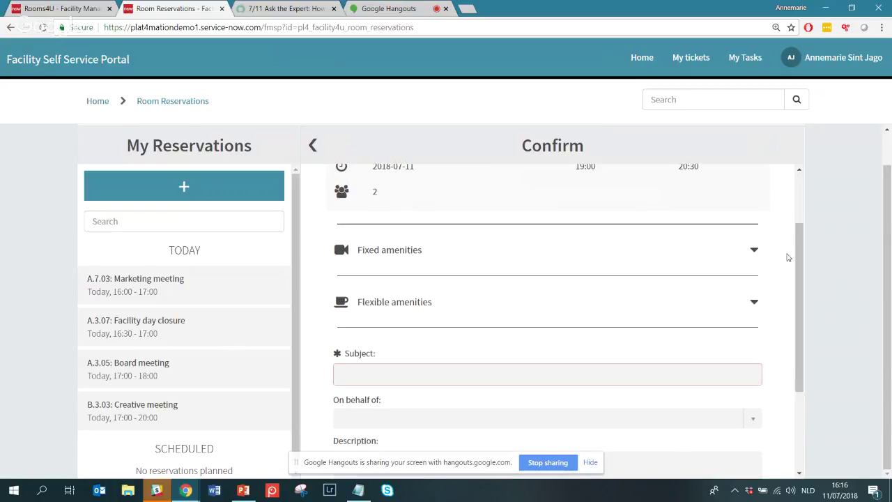
left_click(738, 251)
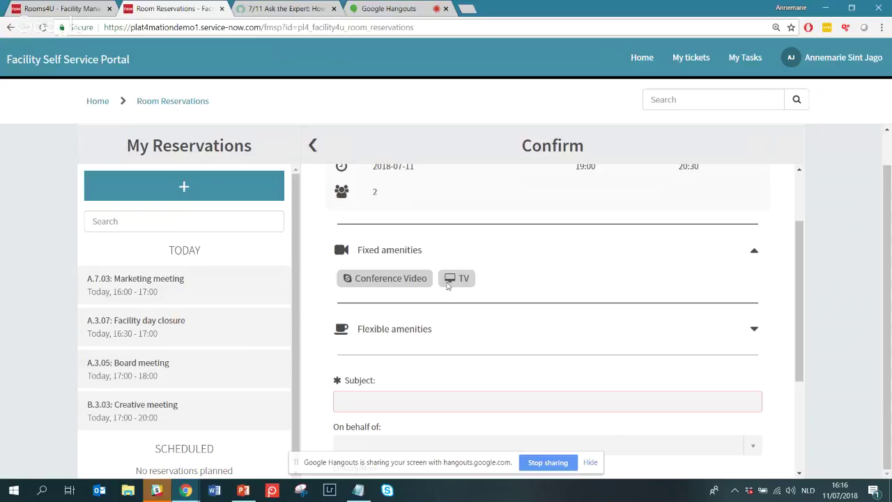
scroll(801, 322, "down", 1)
scroll(802, 322, "down", 1)
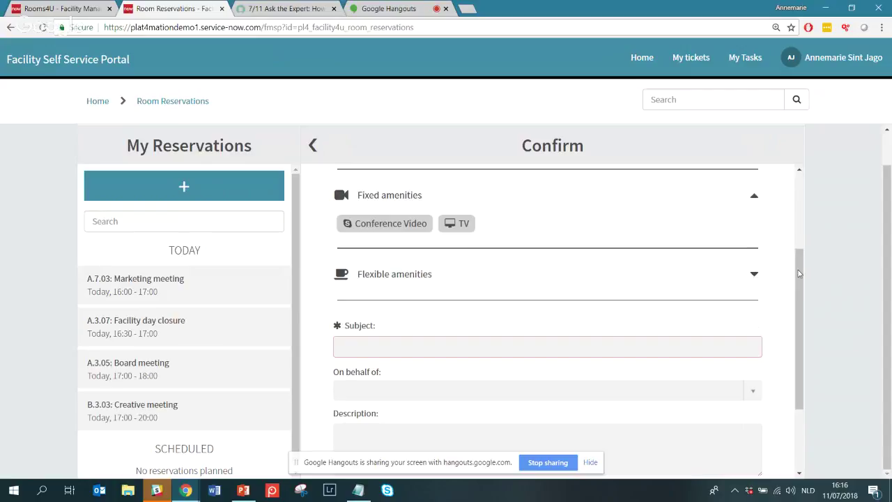
scroll(801, 327, "up", 5)
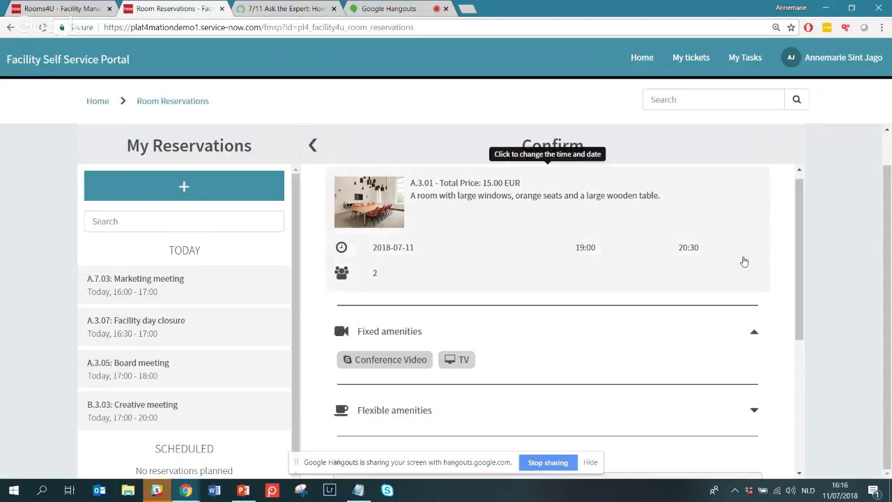
left_click_drag(798, 247, 803, 340)
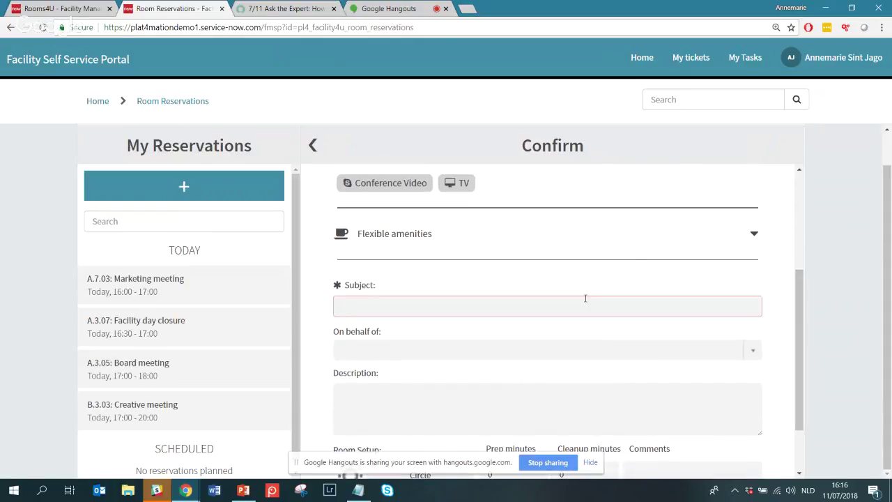
Under the flexible amenities, add Coffee as catering with an amount of 2
left_click(753, 236)
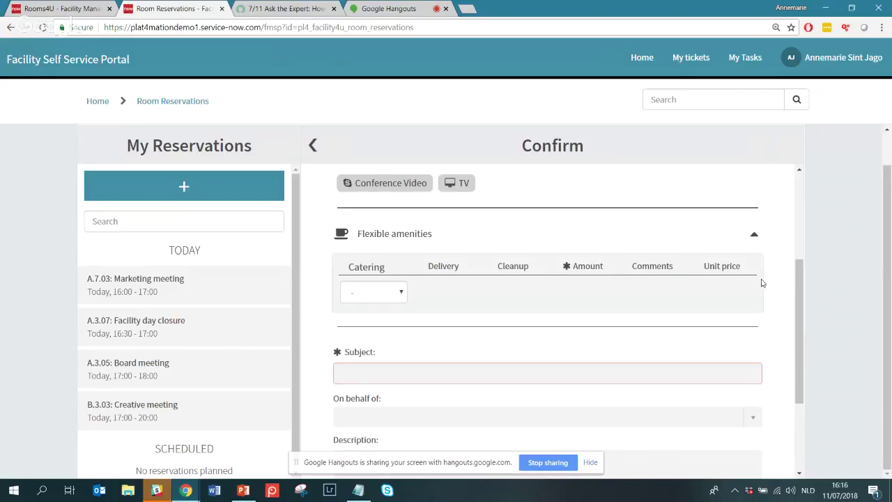
left_click(388, 294)
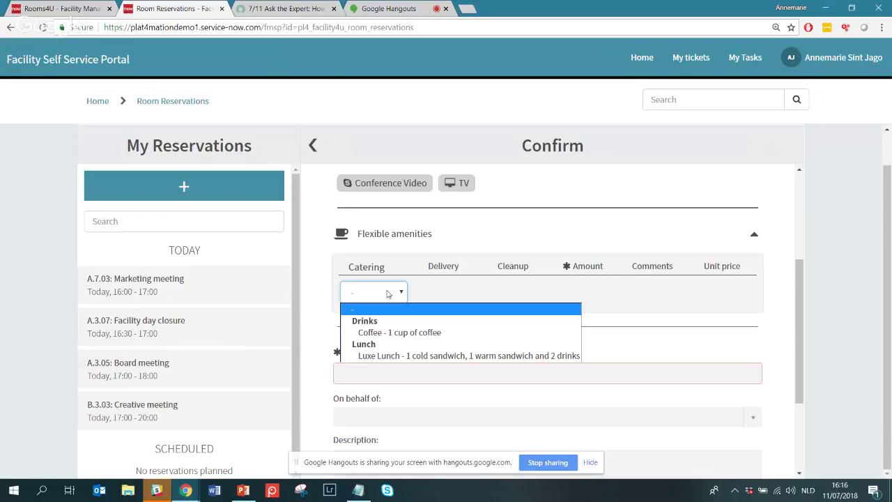
left_click(400, 333)
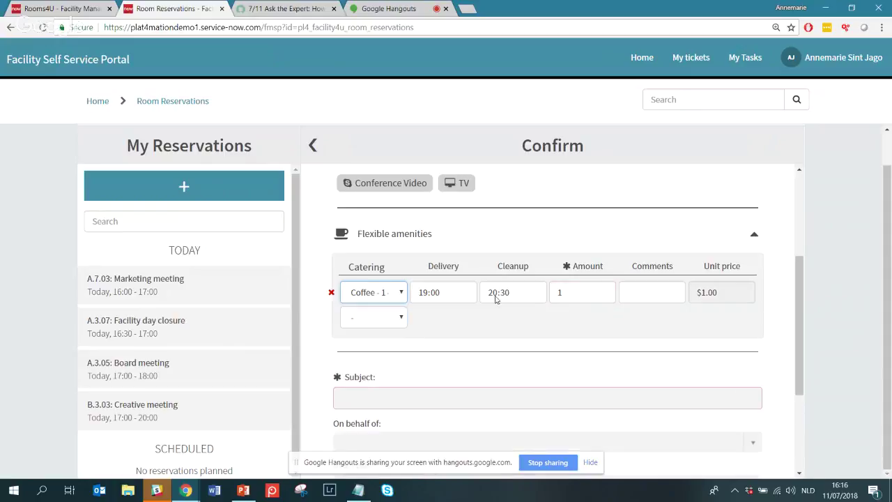
double_click(576, 291)
type("2")
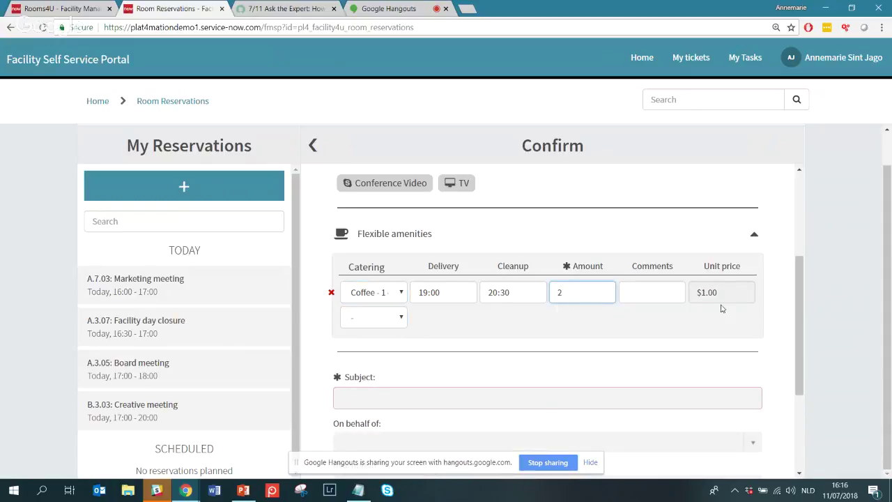
Add Luxe Lunch as a second catering item with an amount of 4
left_click(389, 335)
left_click(393, 318)
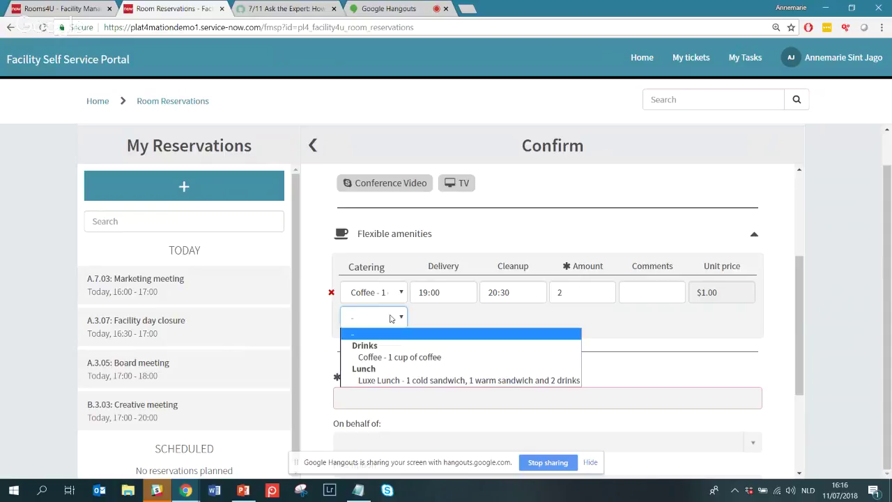
left_click(402, 381)
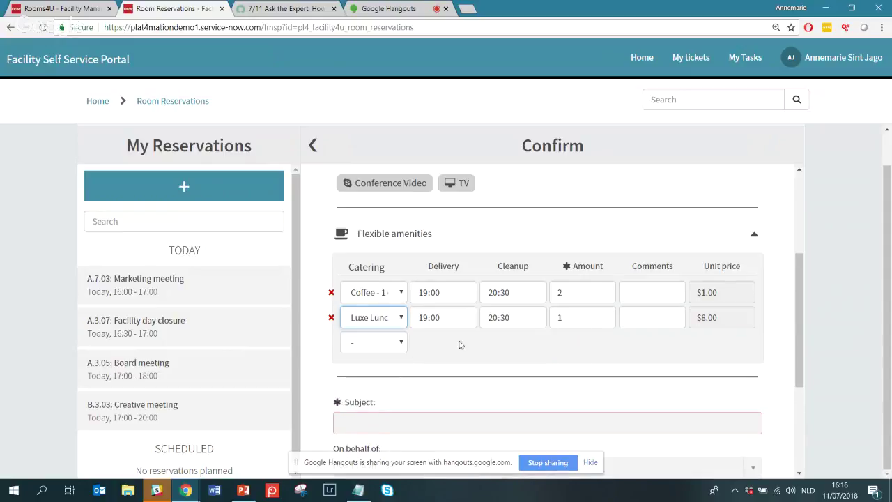
left_click(581, 319)
left_click_drag(581, 318, 549, 322)
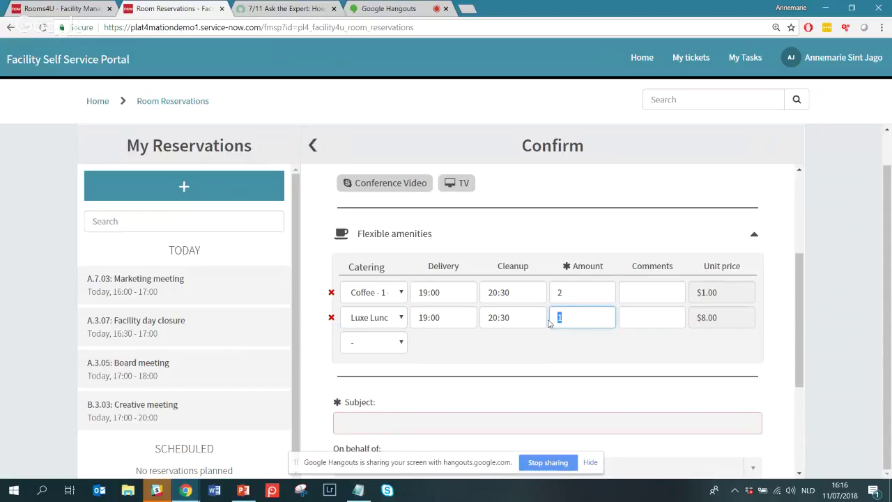
type("4")
left_click(585, 350)
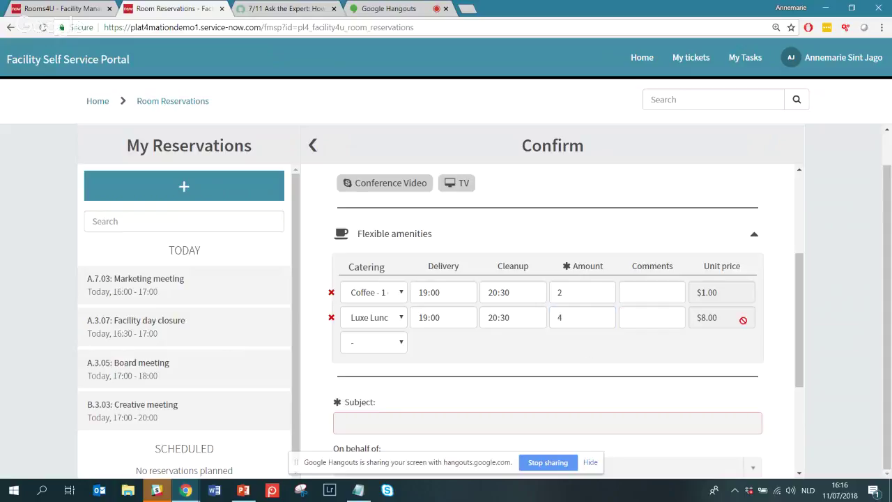
Enter "Creative meeting with dinner" as the reservation's subject
left_click_drag(799, 311, 797, 332)
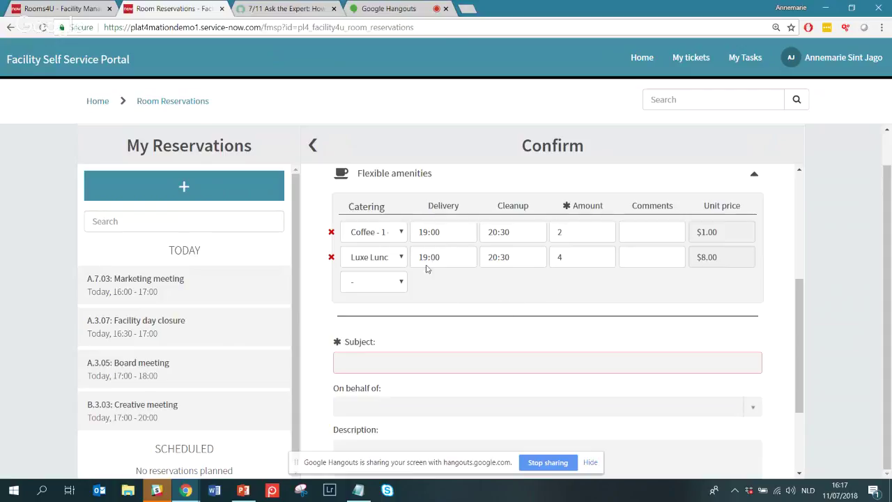
left_click(377, 348)
type("Dinn")
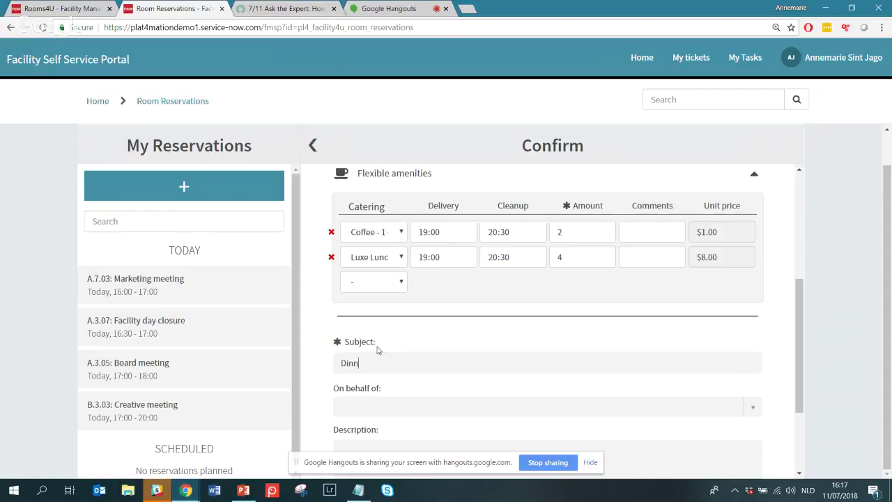
key("BackSpace")
key("BackSpace")
key("BackSpace")
key("BackSpace")
type("Creative meeting with dinner")
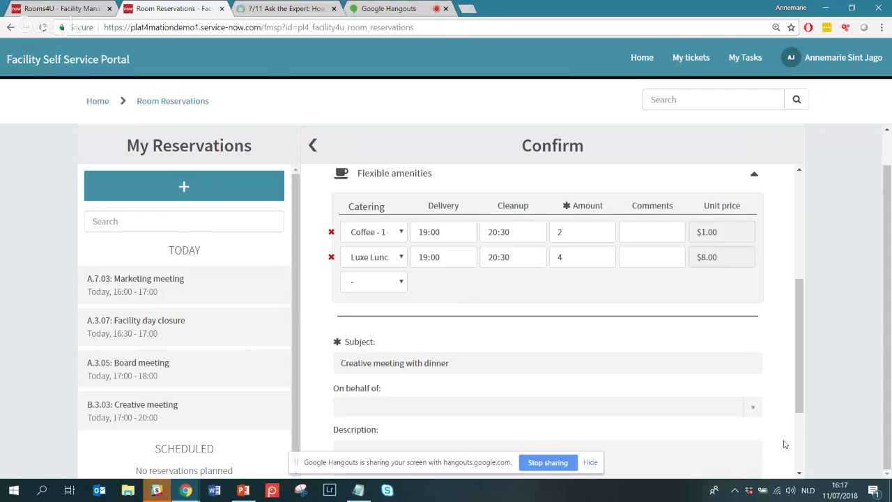
Look up a colleague by first name for the On behalf of field, then clear the search and leave the field empty
left_click_drag(796, 384, 797, 428)
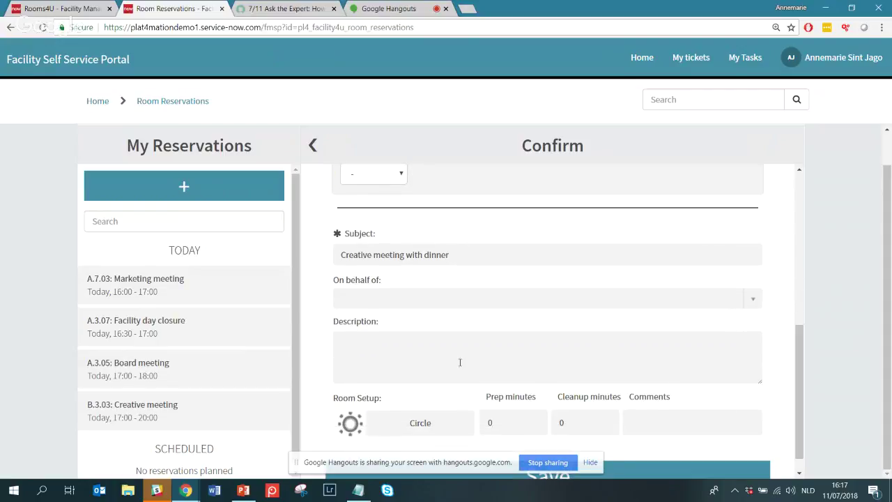
left_click(421, 298)
type("Selass")
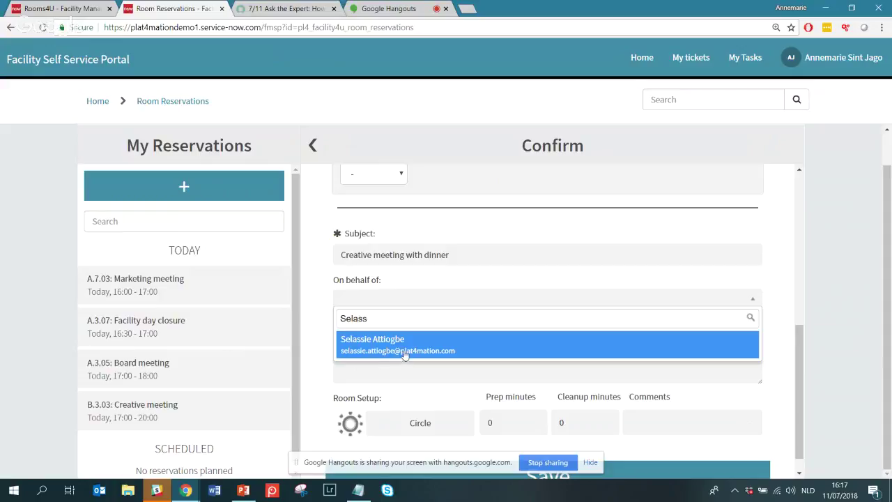
double_click(387, 315)
key("BackSpace")
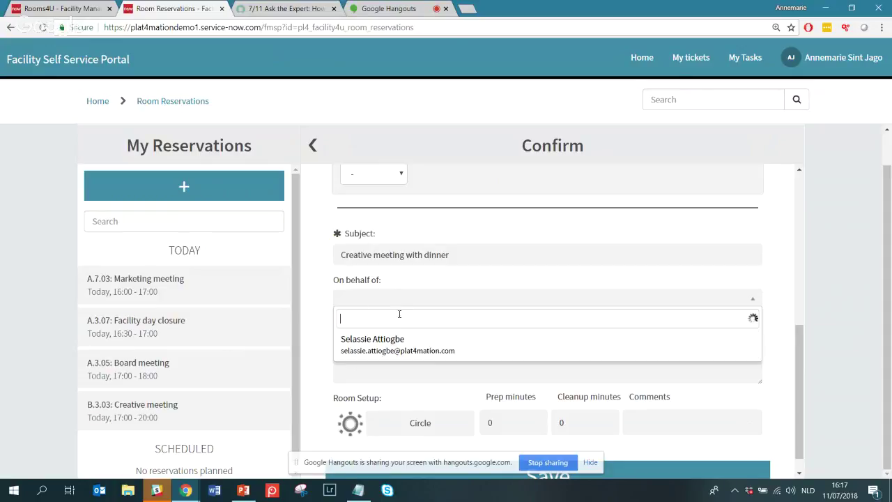
left_click(787, 349)
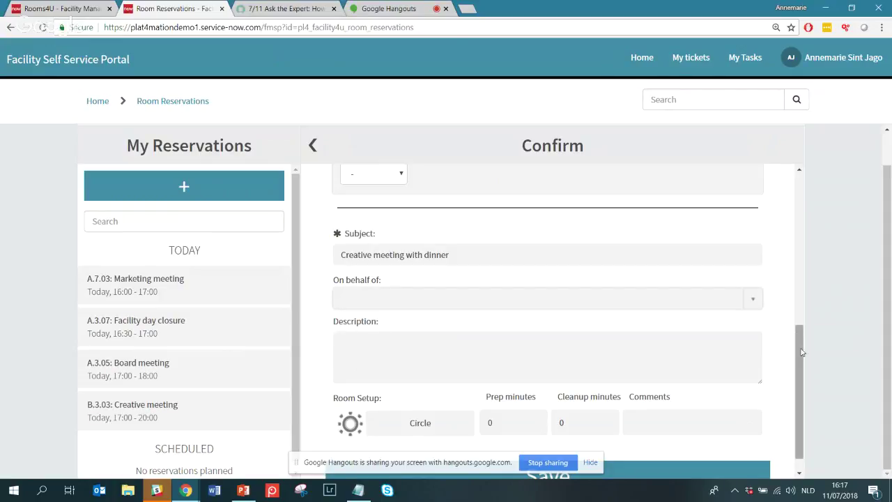
Save the room reservation and view it among today's entries in My Reservations
scroll(800, 348, "down", 1)
left_click(651, 451)
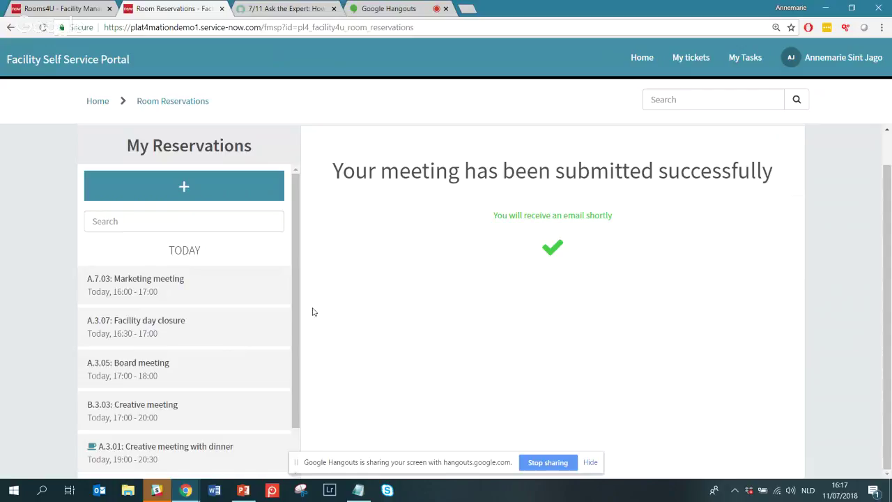
left_click_drag(296, 350, 292, 411)
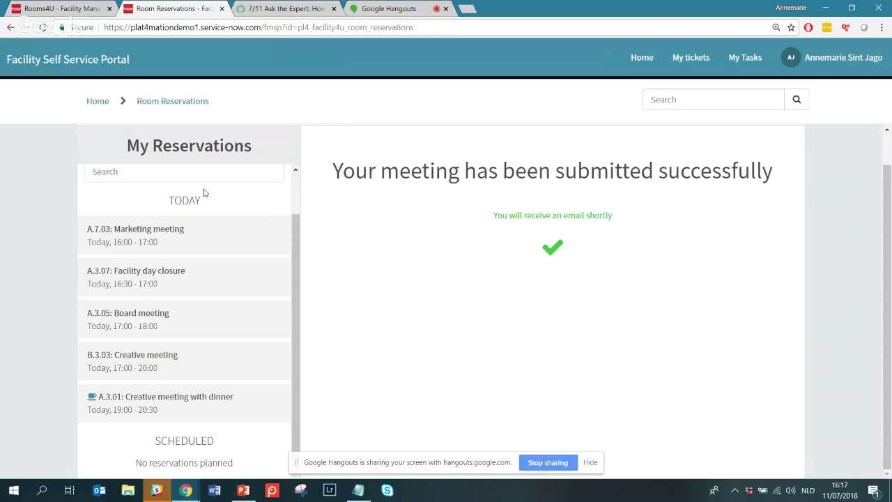
scroll(301, 264, "up", 2)
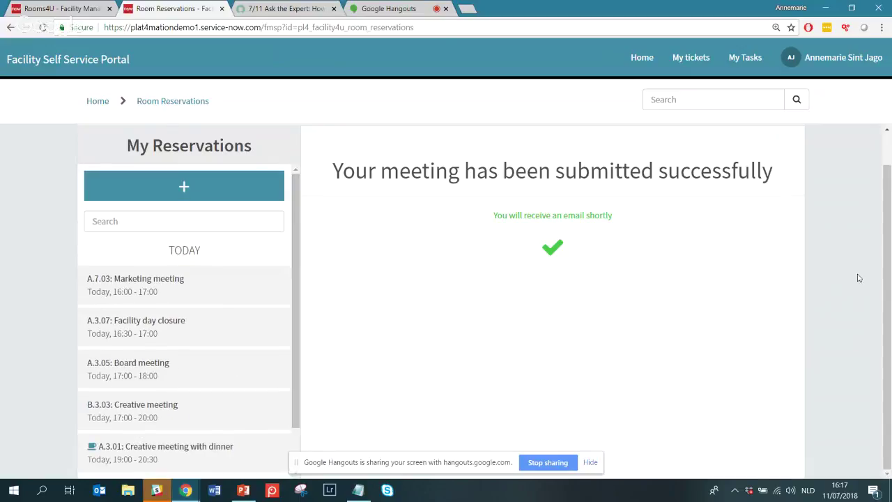
scroll(889, 288, "up", 1)
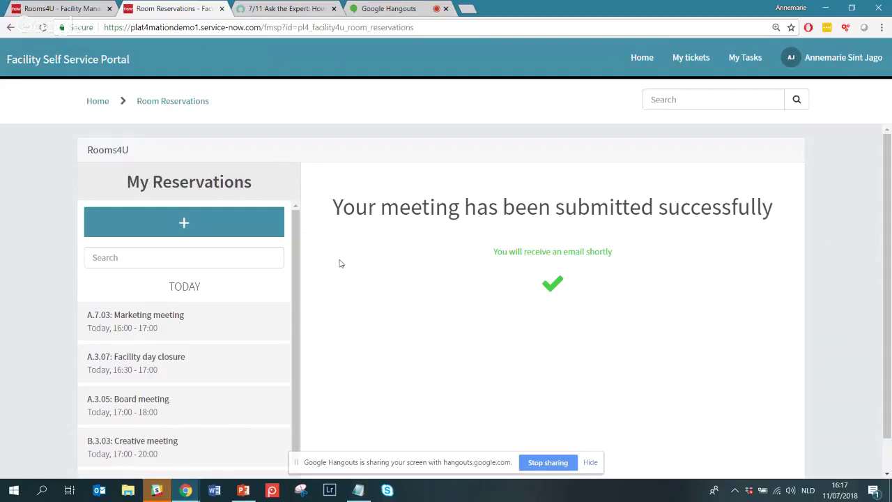
left_click_drag(882, 249, 887, 277)
scroll(887, 277, "up", 1)
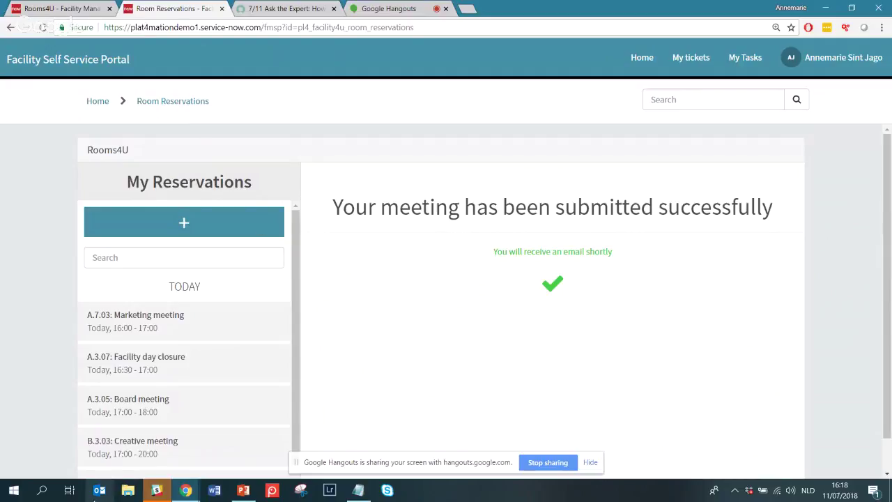
Switch to Outlook and open its calendar
left_click(98, 491)
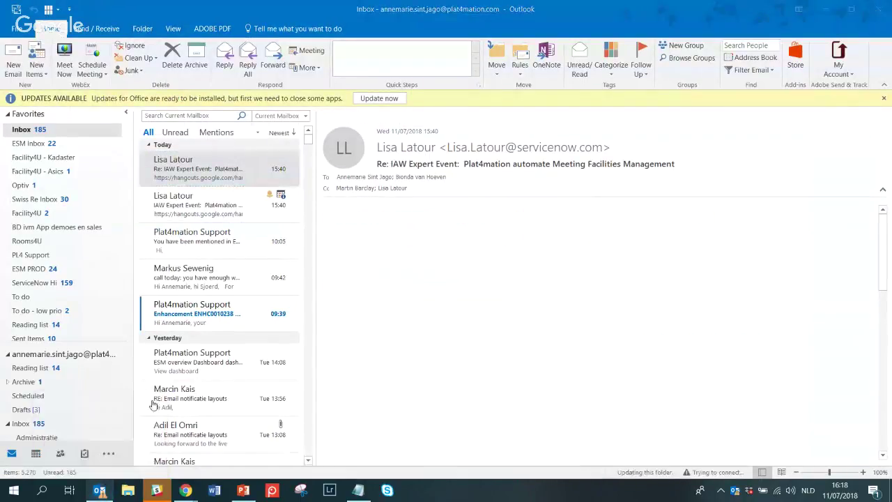
left_click(99, 491)
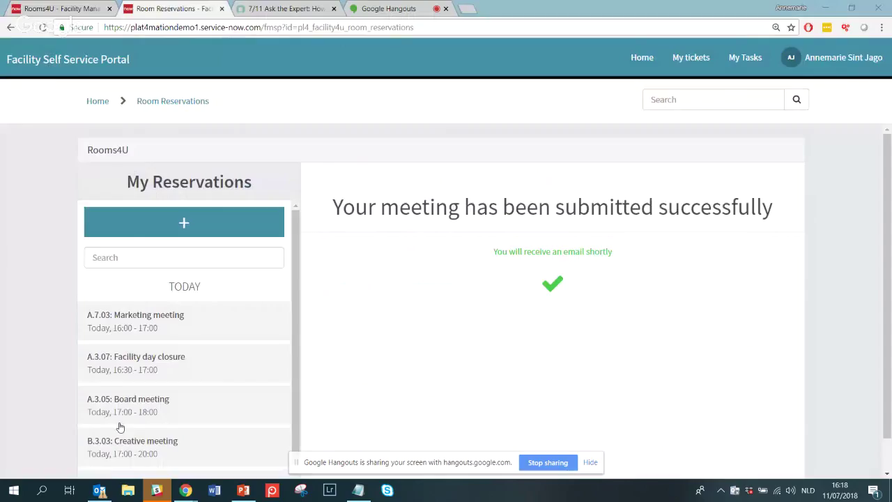
left_click(100, 491)
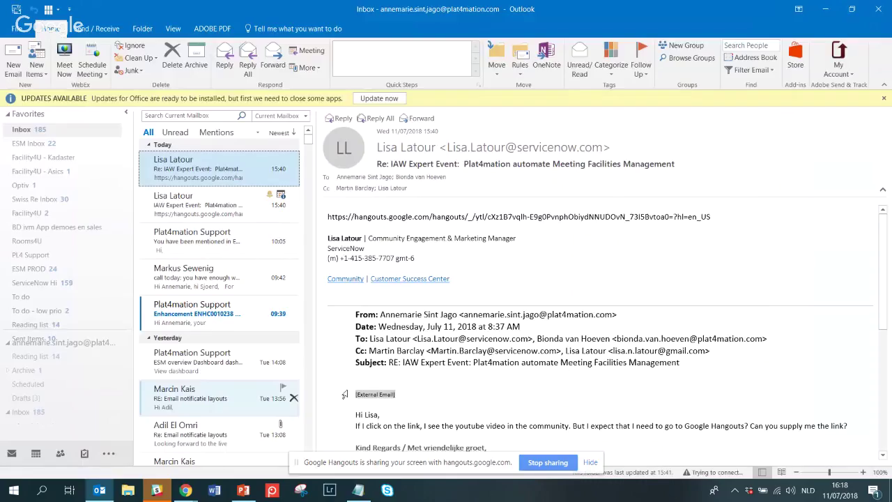
mouse_move(37, 454)
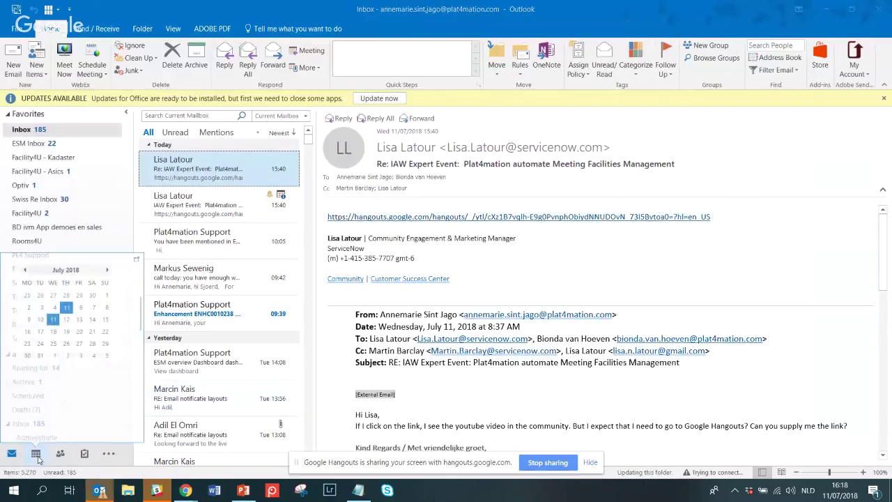
left_click(37, 454)
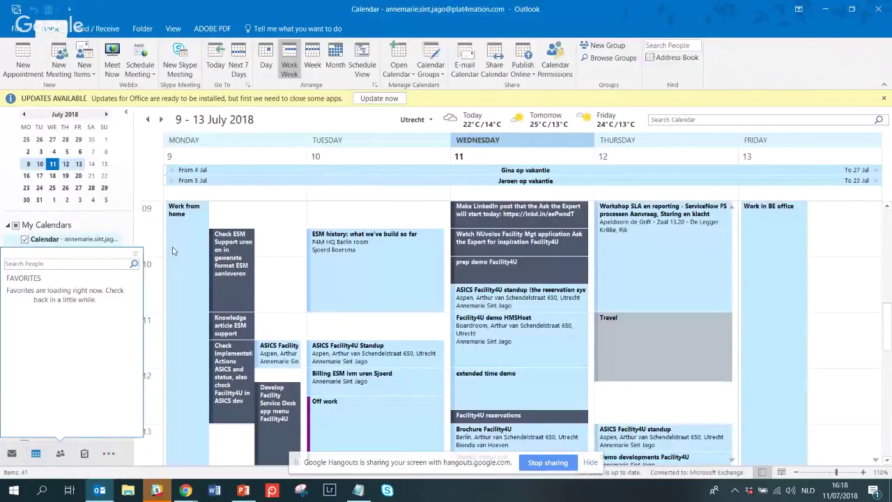
Go to the work week of 16–20 July 2018 and select the 13:00–14:00 slot on Monday 16 July
left_click(161, 120)
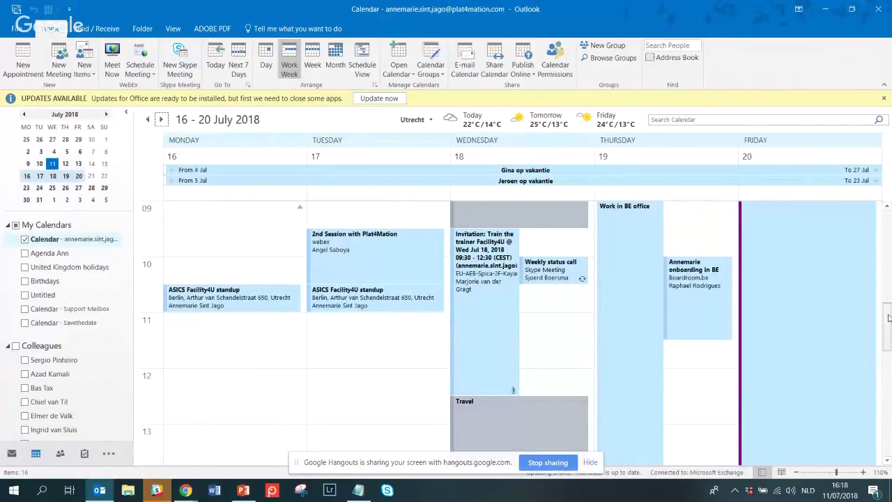
left_click_drag(889, 319, 889, 340)
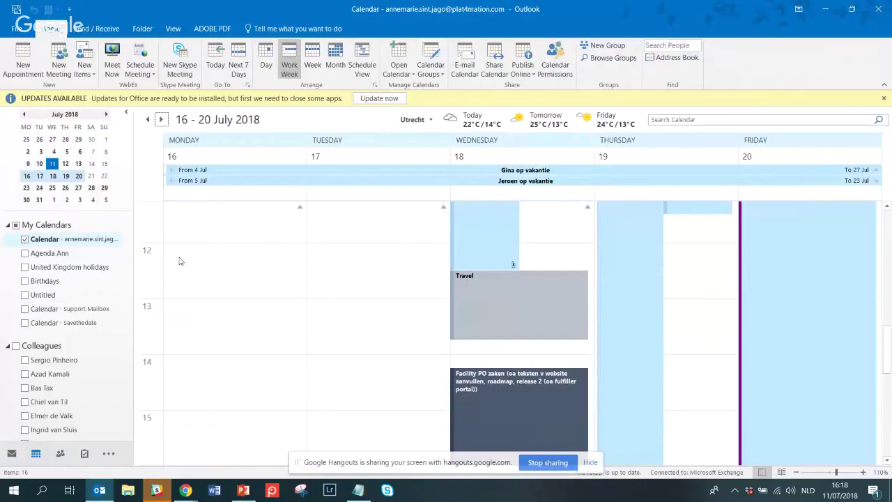
left_click_drag(183, 307, 188, 350)
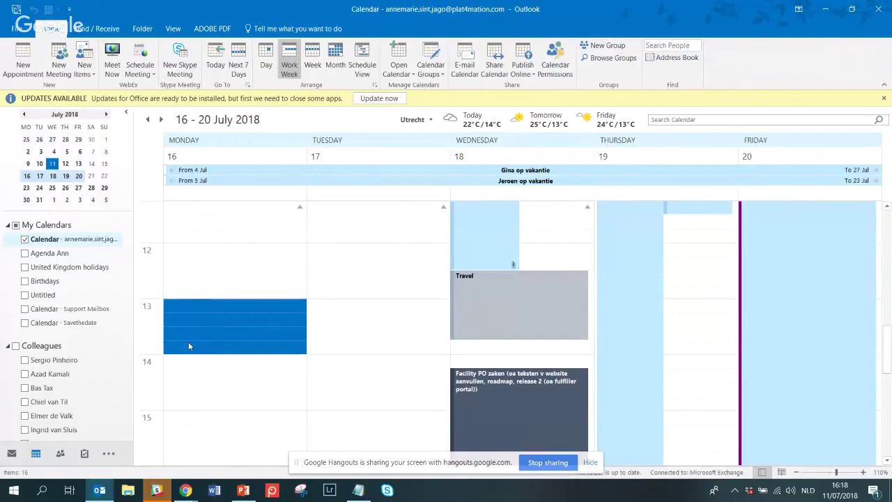
left_click(189, 344)
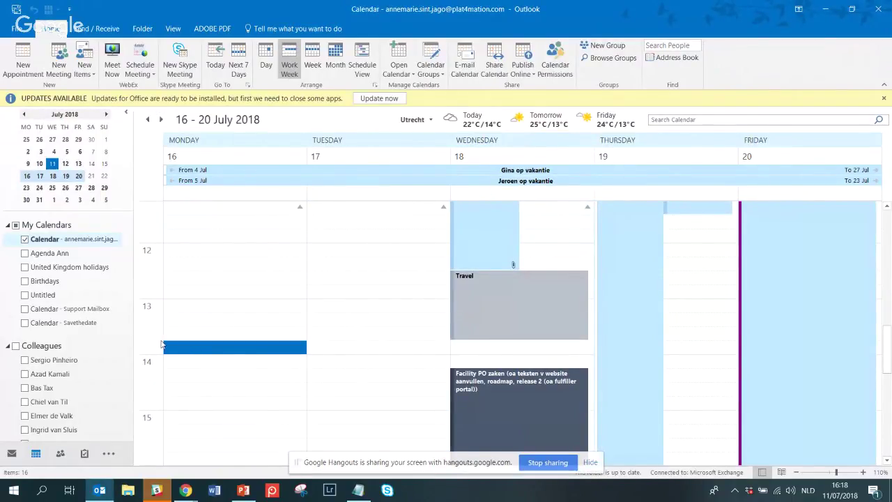
left_click_drag(202, 306, 211, 350)
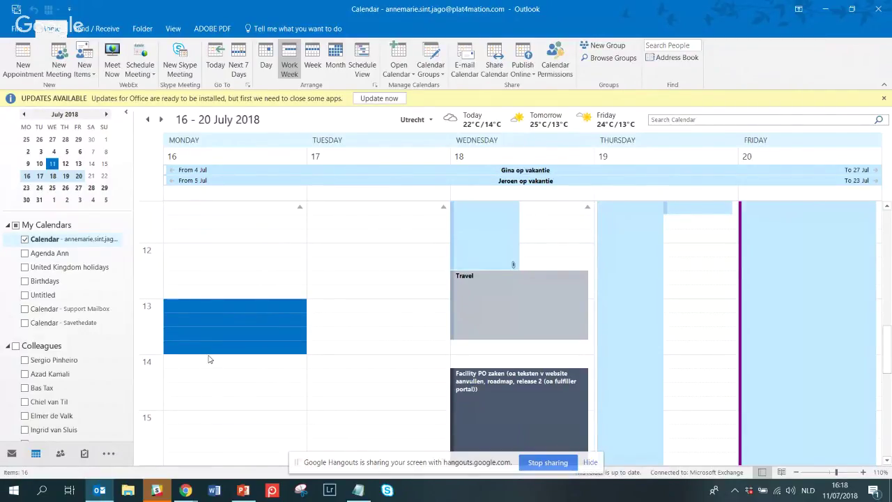
Create a meeting request for the selected slot, inviting a colleague and an external contact, with the subject "Lunch meeting"
right_click(207, 321)
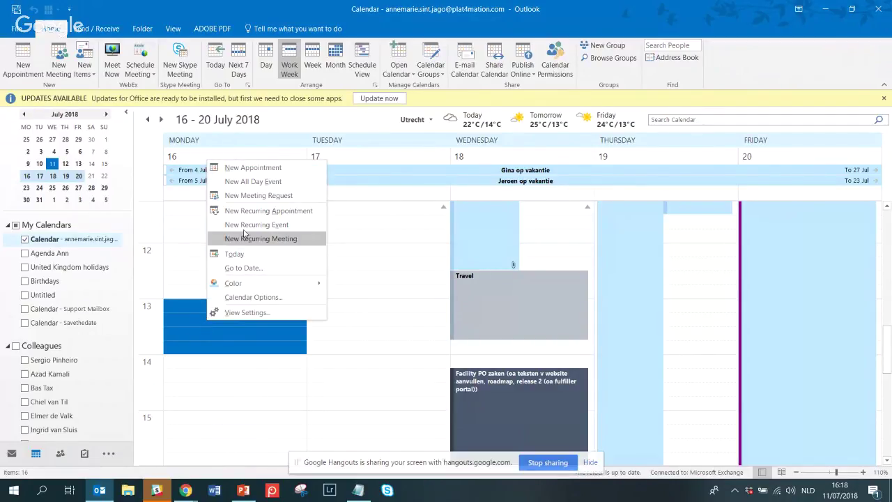
left_click(258, 195)
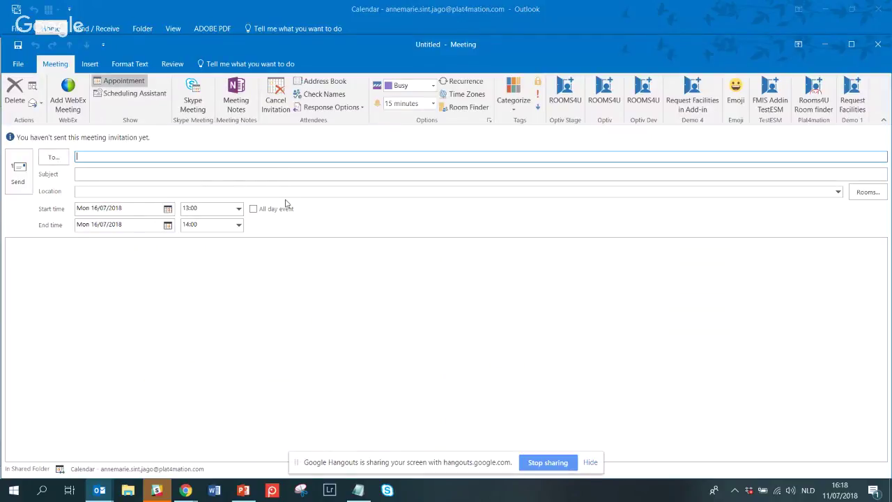
type("Selassi")
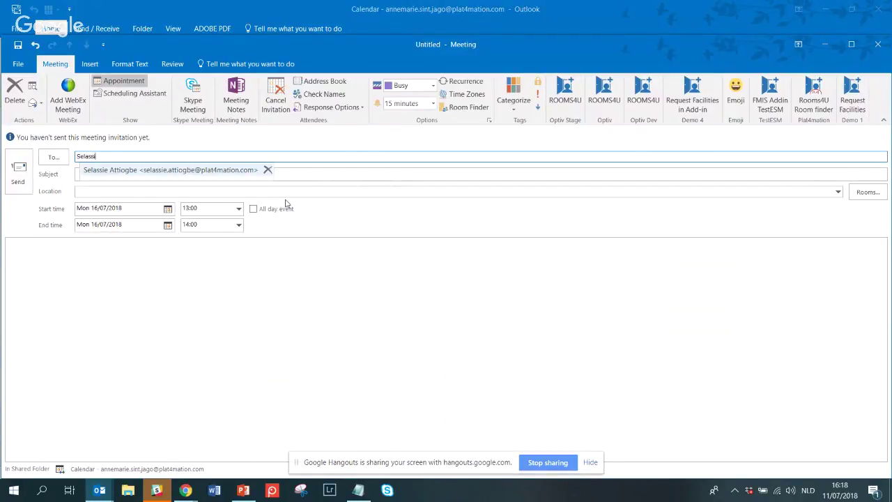
left_click(190, 172)
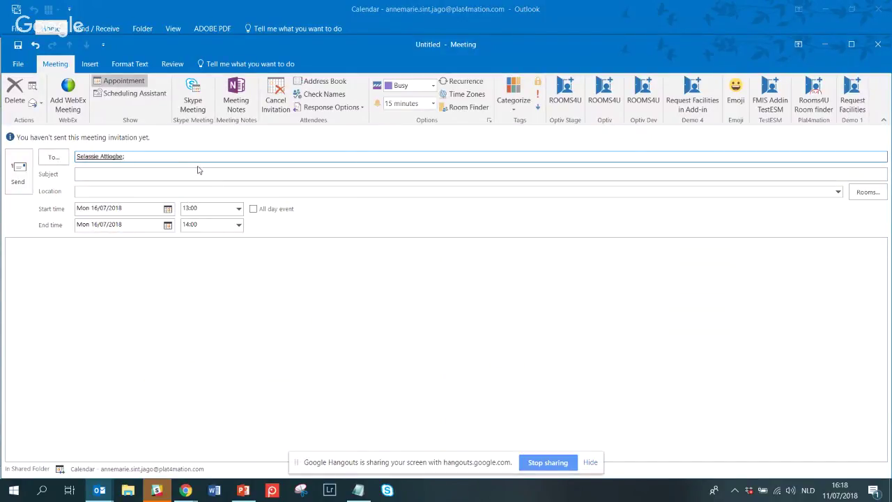
type("Annemarie")
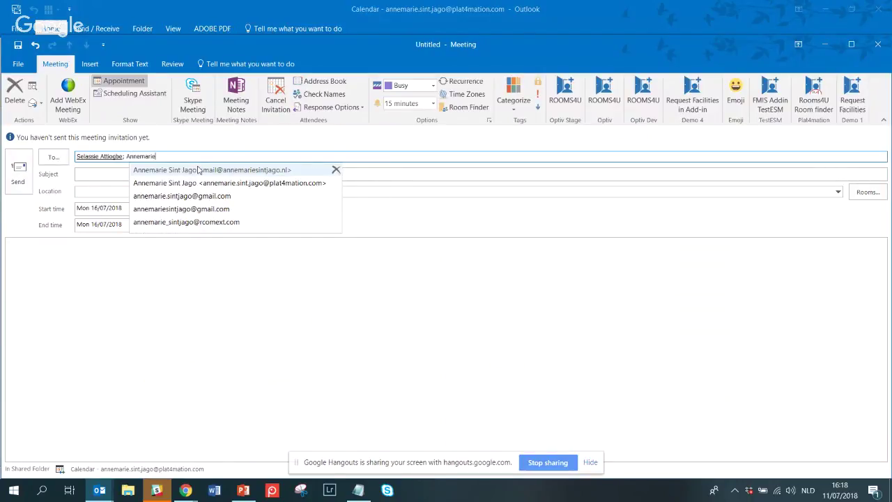
left_click(231, 196)
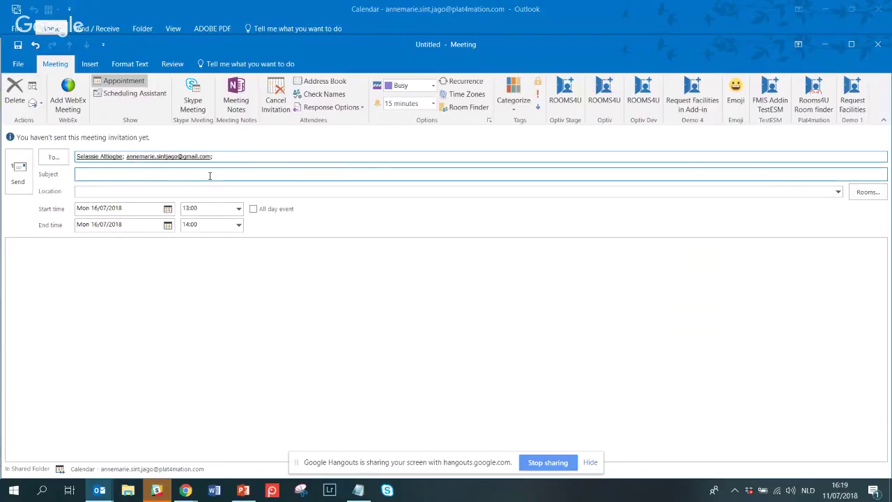
left_click(169, 172)
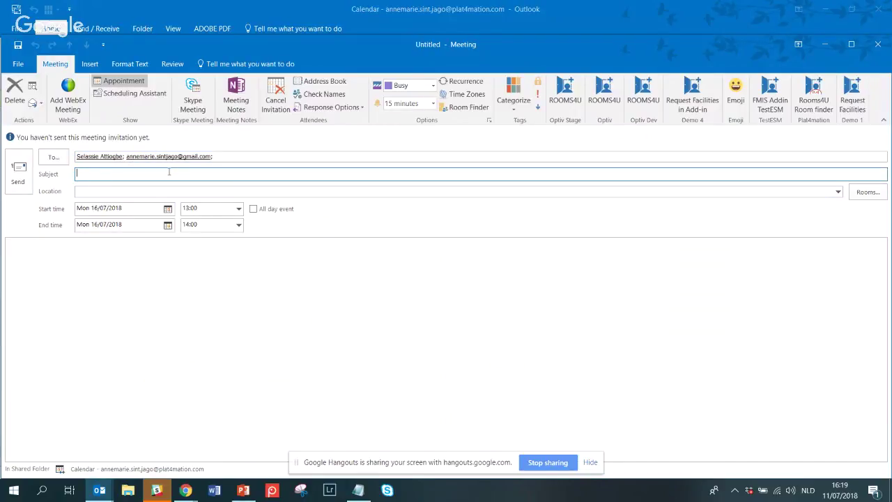
type("I")
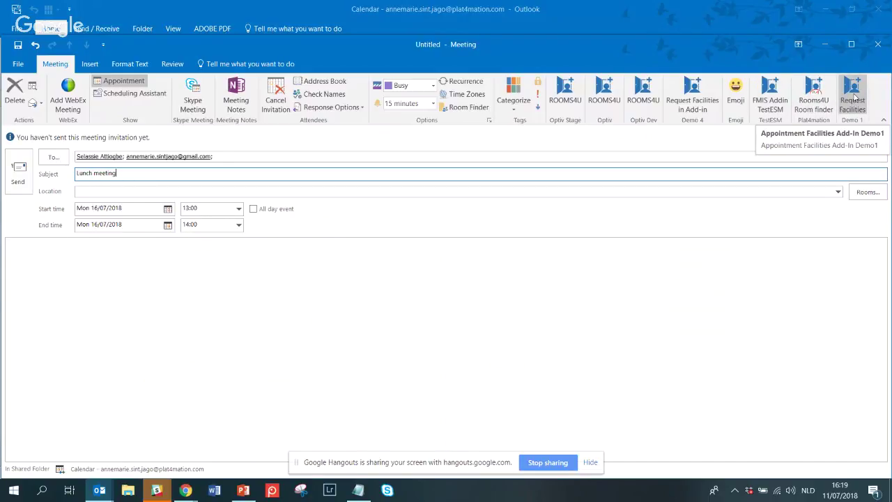
Open the Demo 1 Request Facilities add-in and search for available rooms, first with a Beamer and again without that filter
left_click(854, 99)
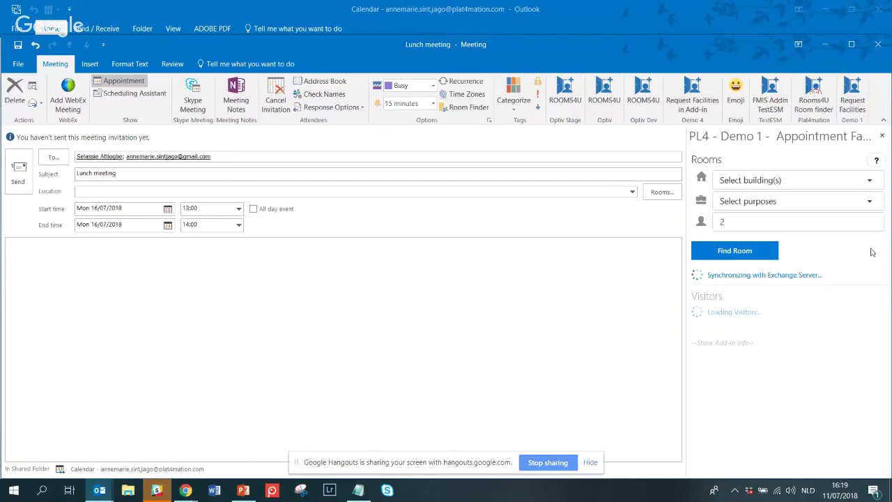
left_click(767, 252)
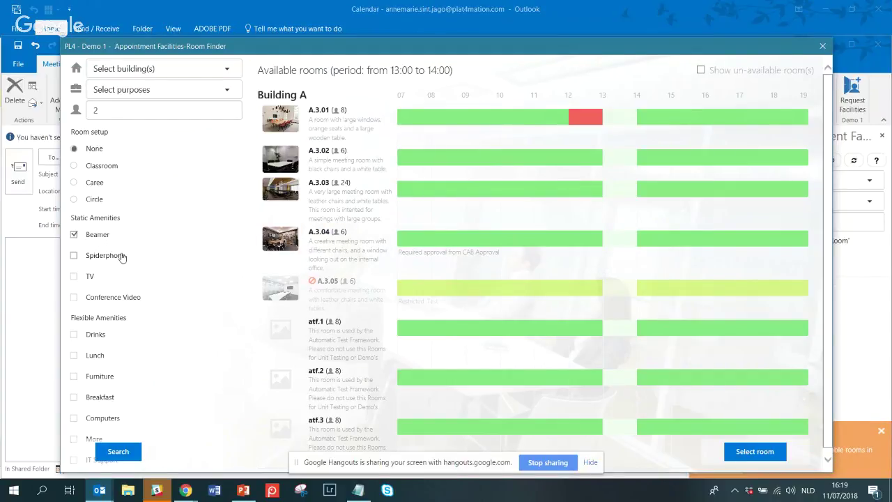
left_click(129, 454)
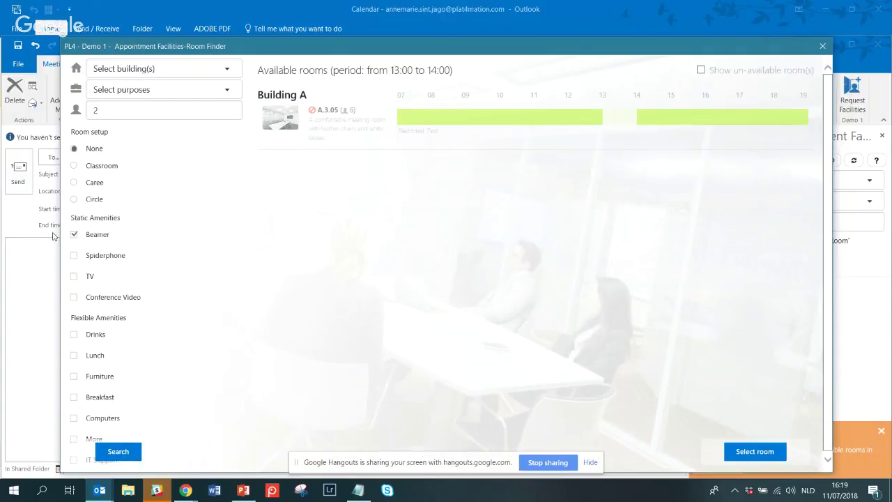
left_click(90, 240)
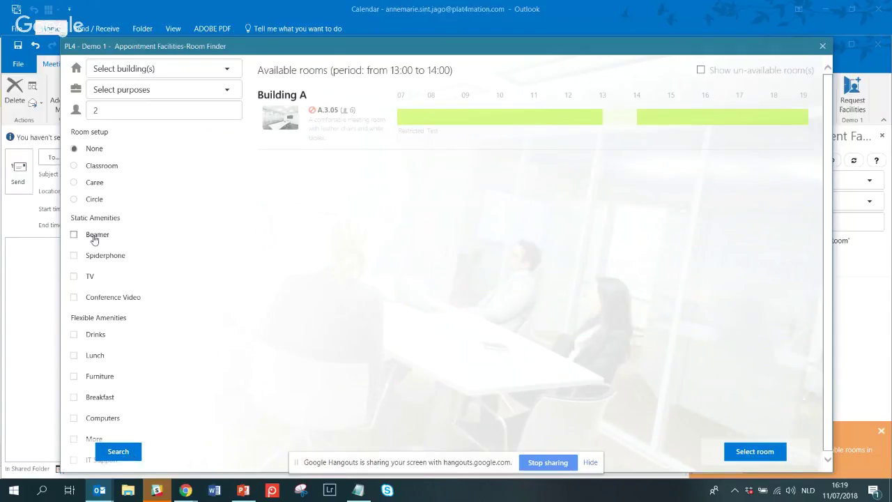
left_click(123, 456)
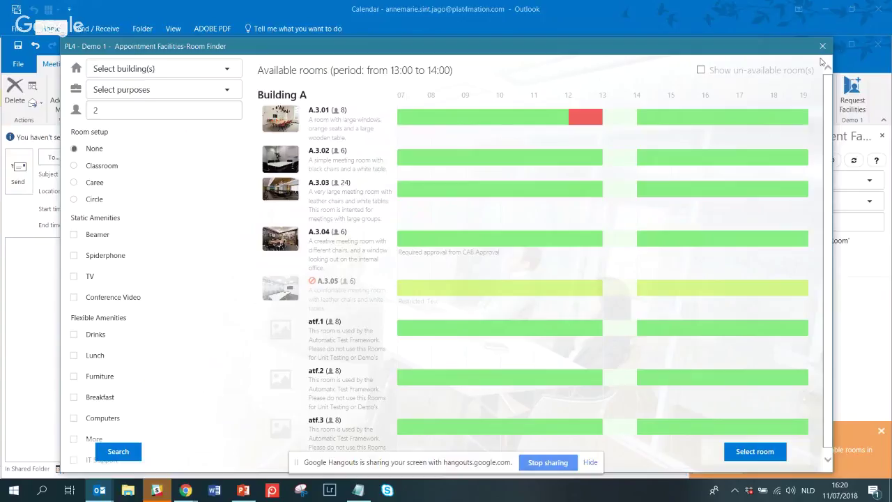
left_click(822, 47)
Move the meeting's start time to 14:00 and reserve room A.3.01 in Building A through the Room Finder
left_click(239, 209)
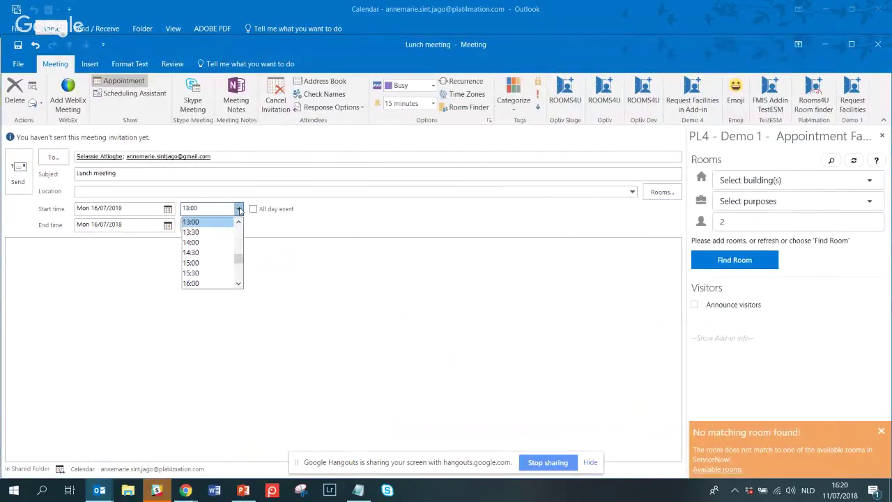
left_click(228, 243)
left_click(697, 259)
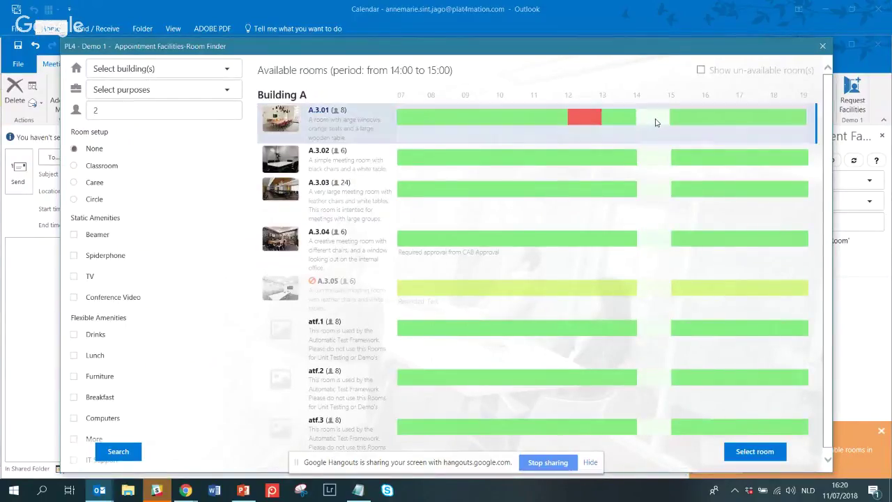
left_click(754, 452)
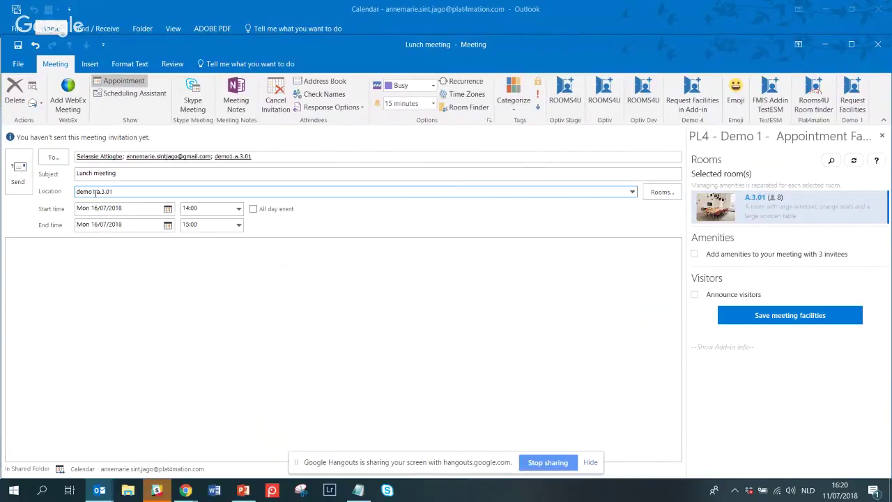
left_click(250, 156)
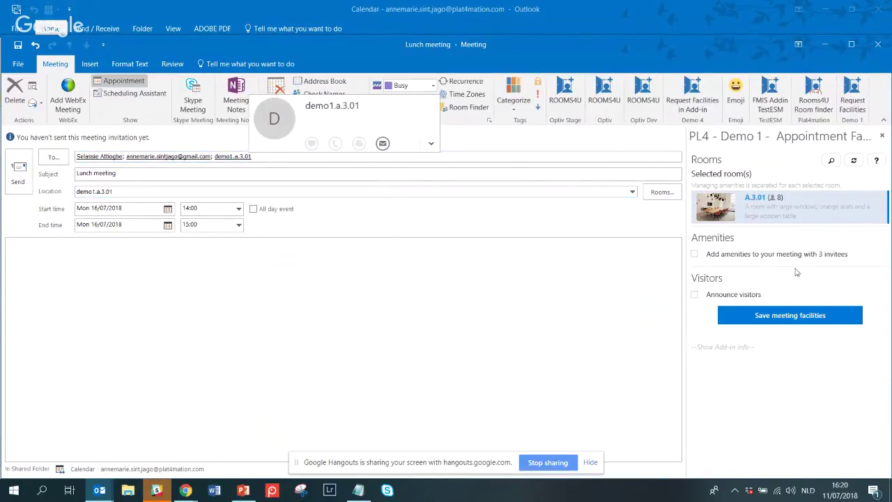
Add amenities to the meeting: 2 Luxe Lunch and 2 Coffee, with the comment "Gluten free please"
left_click(741, 256)
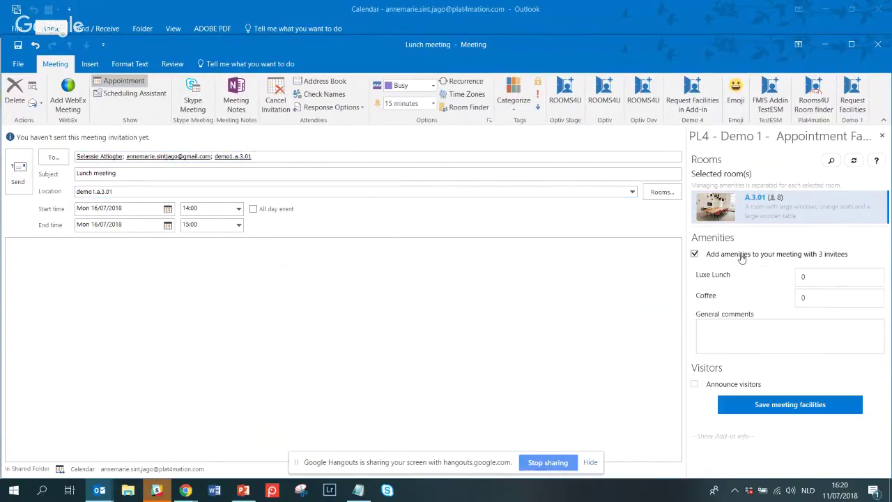
left_click(816, 276)
double_click(818, 279)
type("2")
key("Tab")
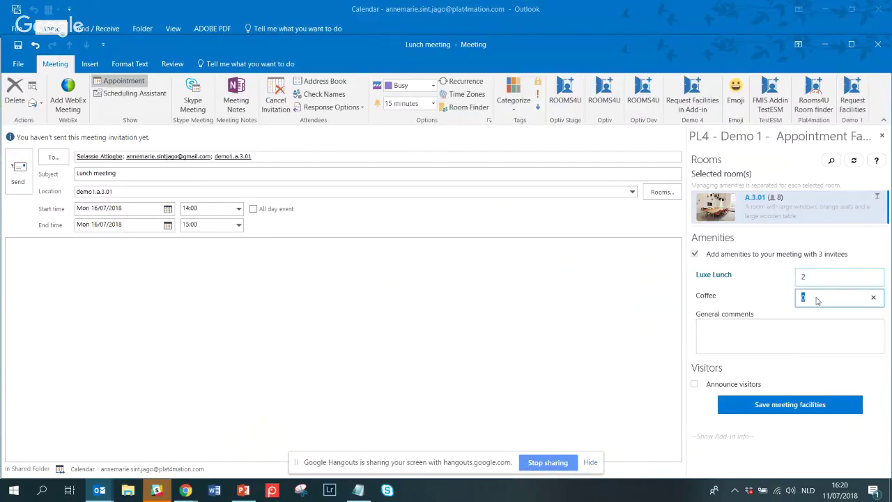
type("2")
left_click(801, 344)
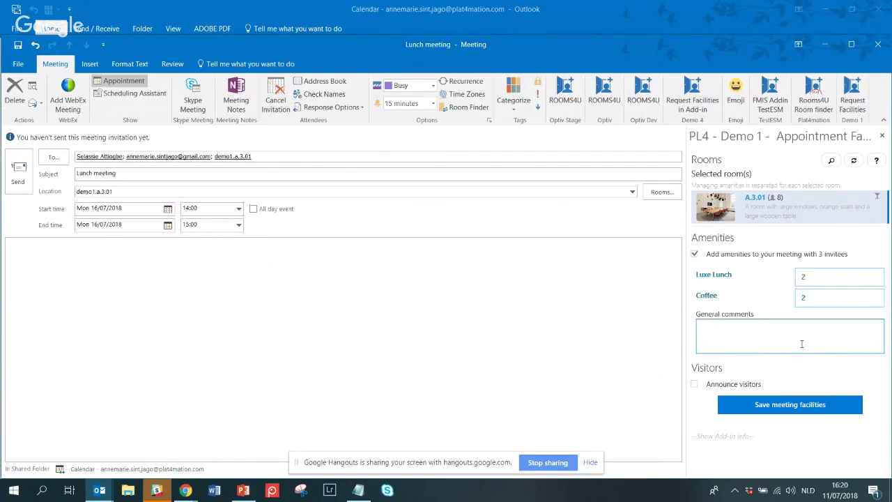
type("Gluten free please")
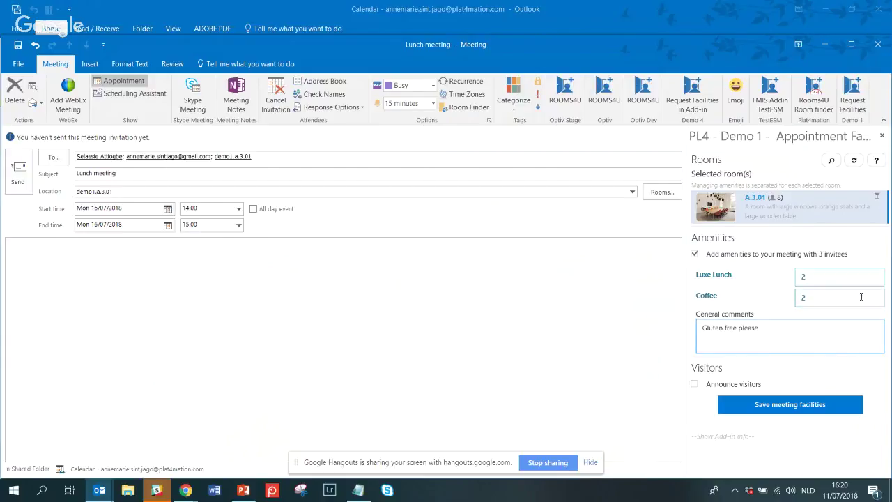
left_click(880, 380)
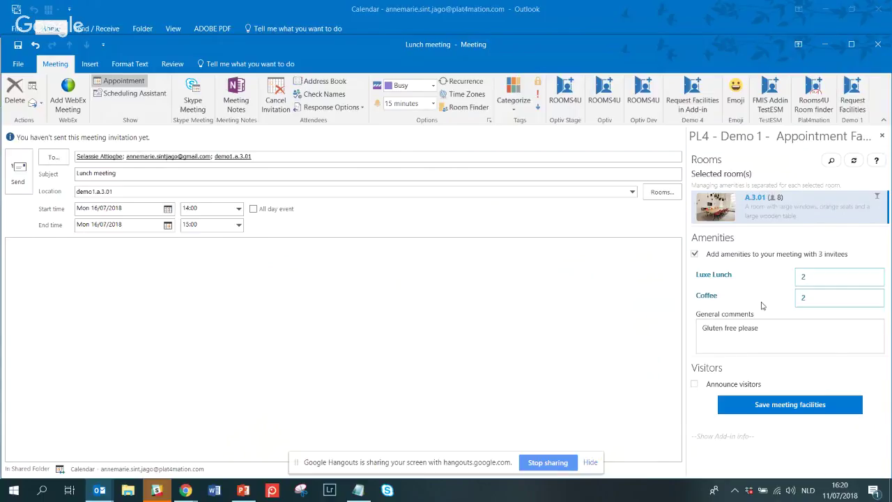
Announce visitors for the meeting, replace the external invitee's name with their first name, and set the organisation to Google
left_click(696, 385)
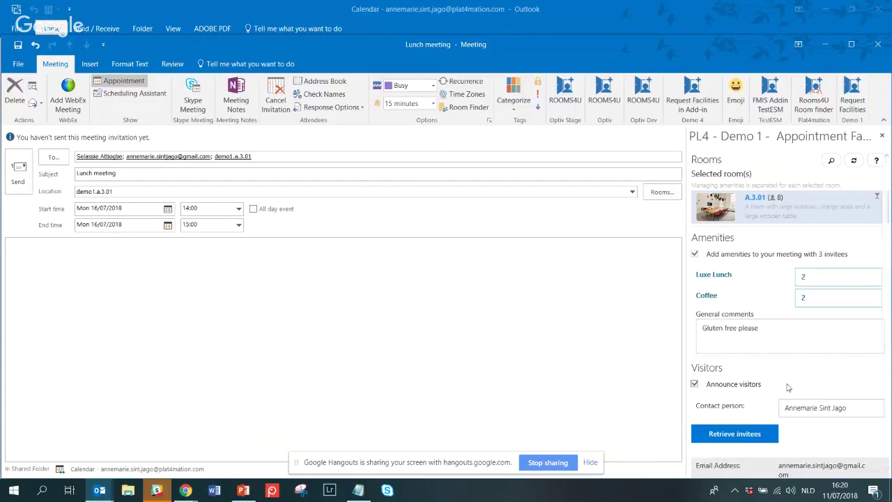
scroll(832, 385, "down", 5)
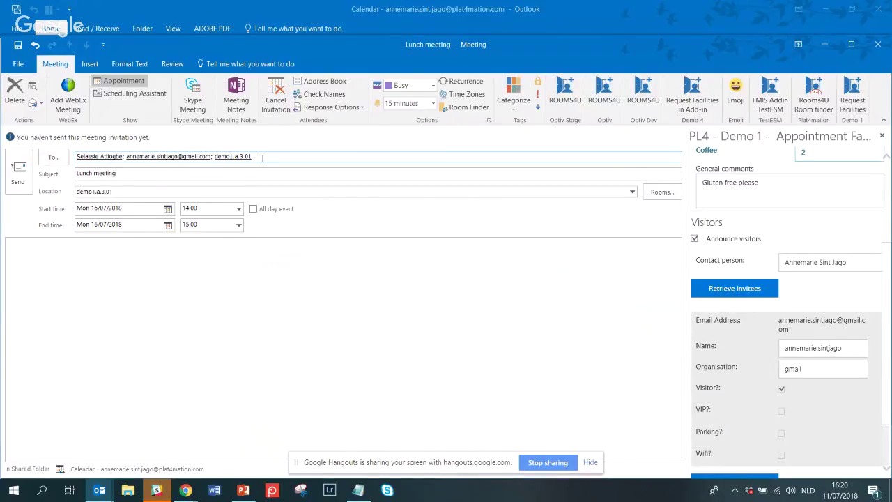
mouse_move(154, 158)
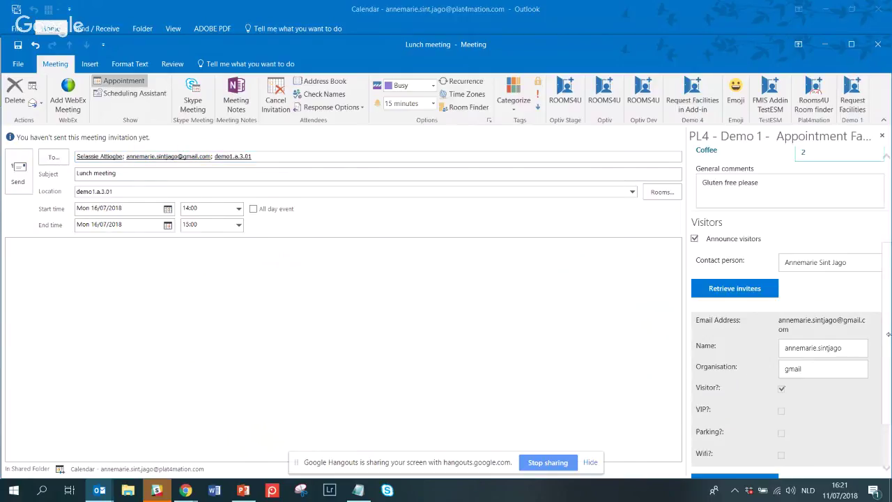
scroll(889, 324, "down", 2)
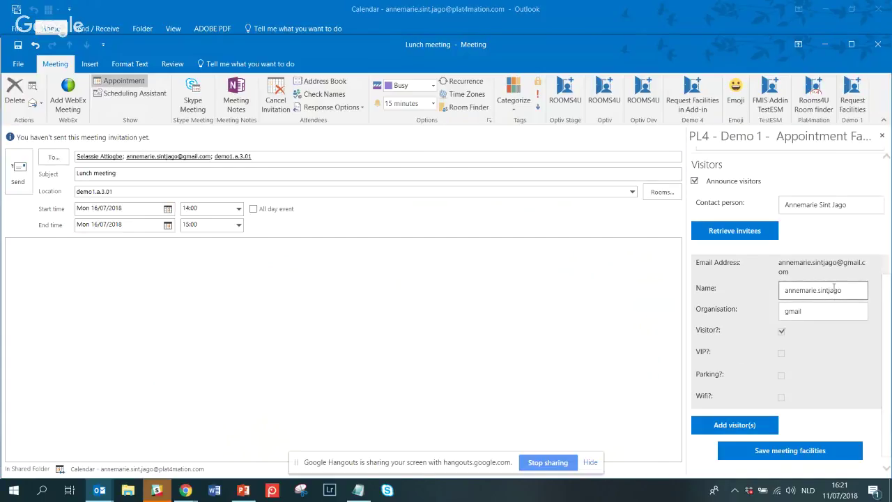
double_click(833, 289)
double_click(836, 297)
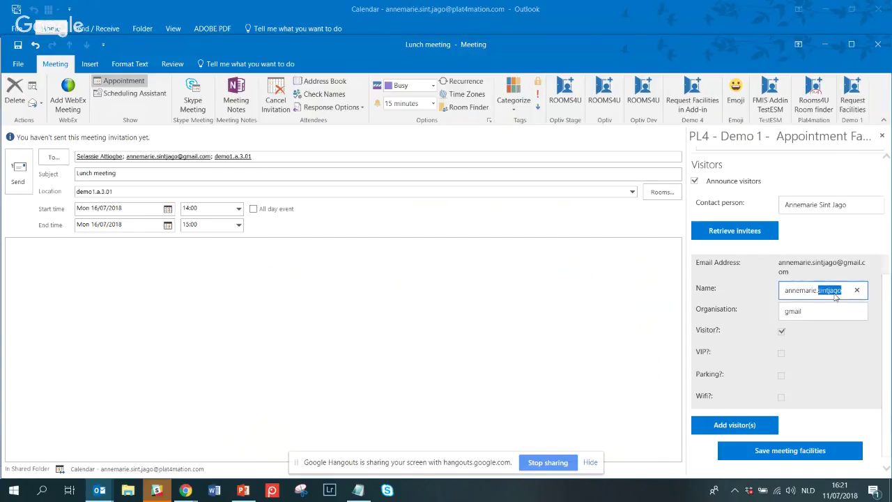
key("ctrl+a")
type("Annemari")
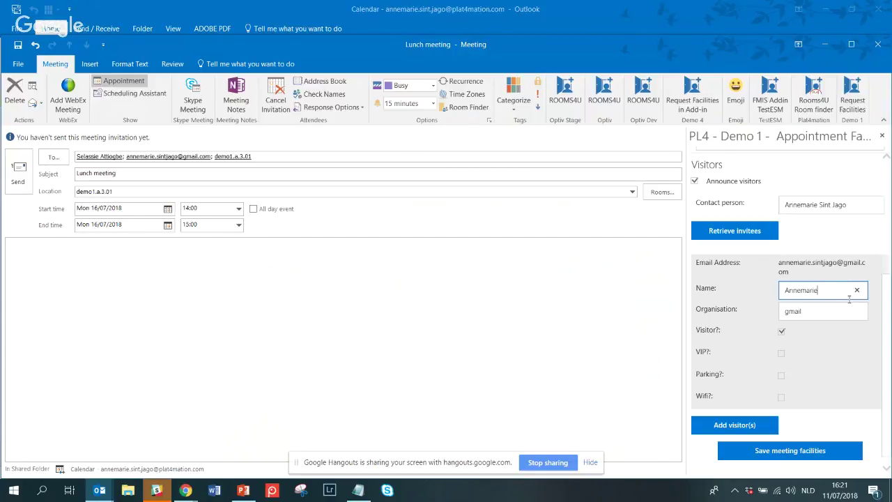
type("e")
key("Tab")
key("BackSpace")
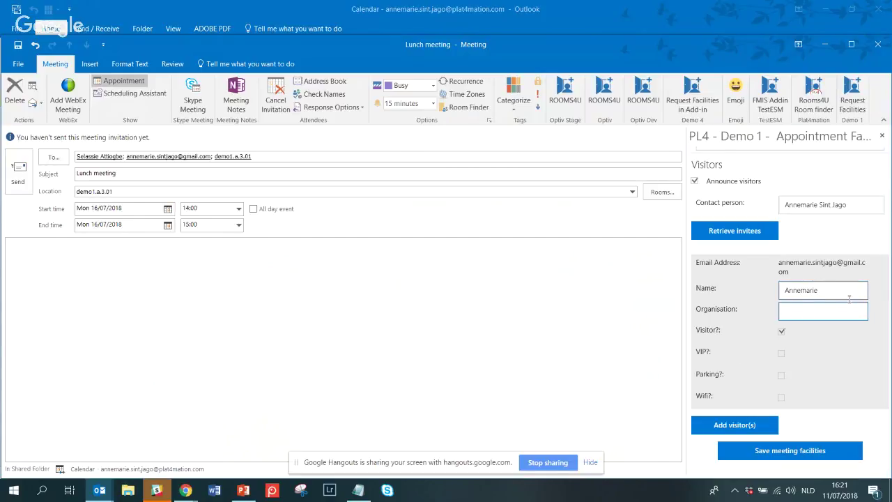
type("Google")
Mark the visitor as VIP and request parking with the visitor's license plate number
left_click(781, 353)
left_click(781, 376)
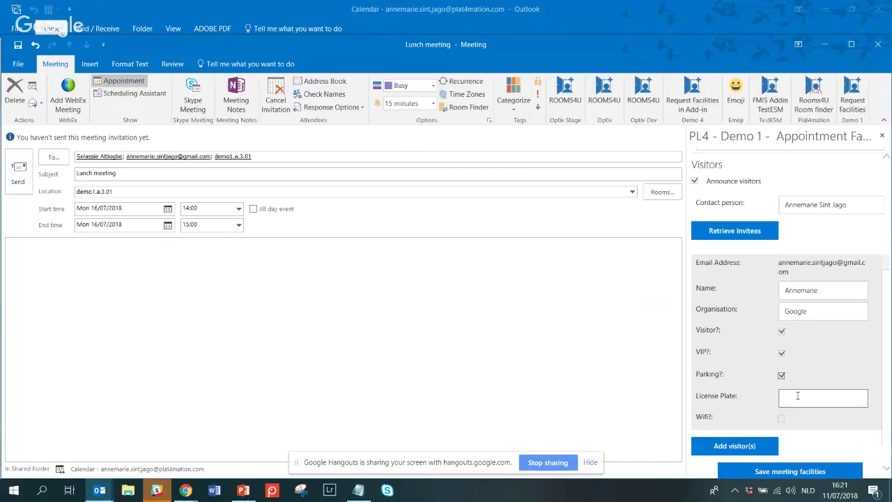
left_click(800, 398)
type("13435HG")
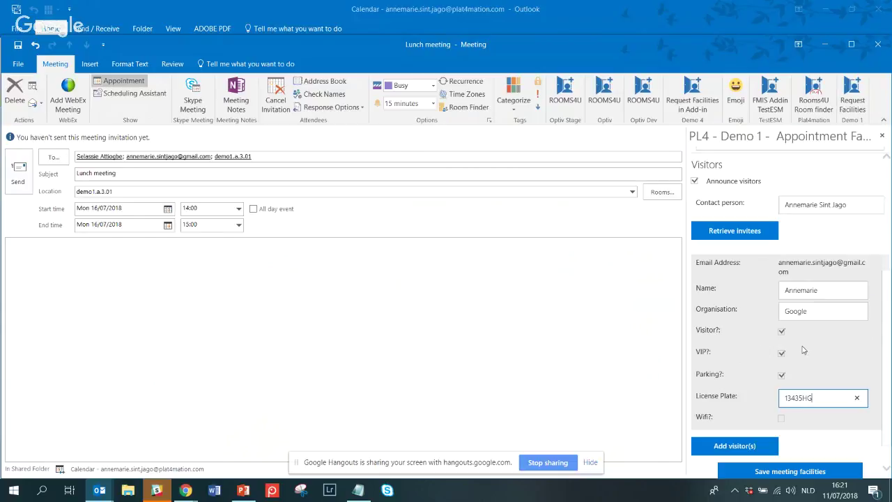
Save the meeting facilities and send the meeting invitation
scroll(809, 376, "down", 1)
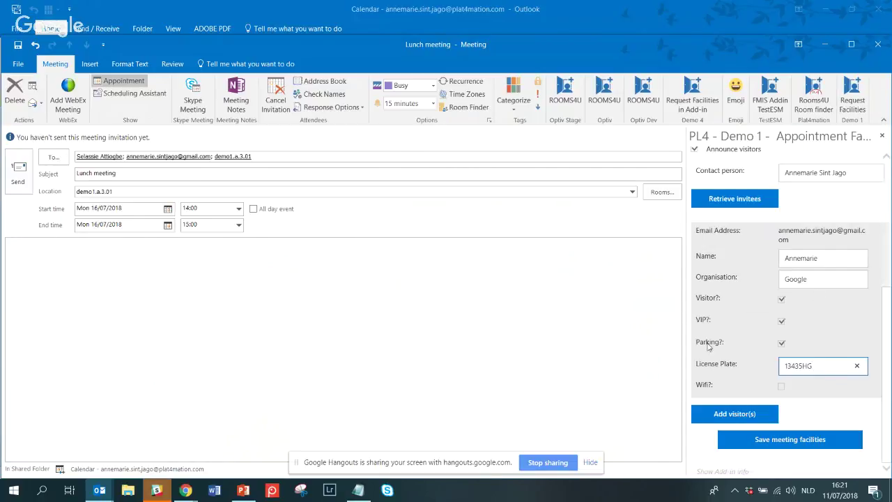
left_click(815, 444)
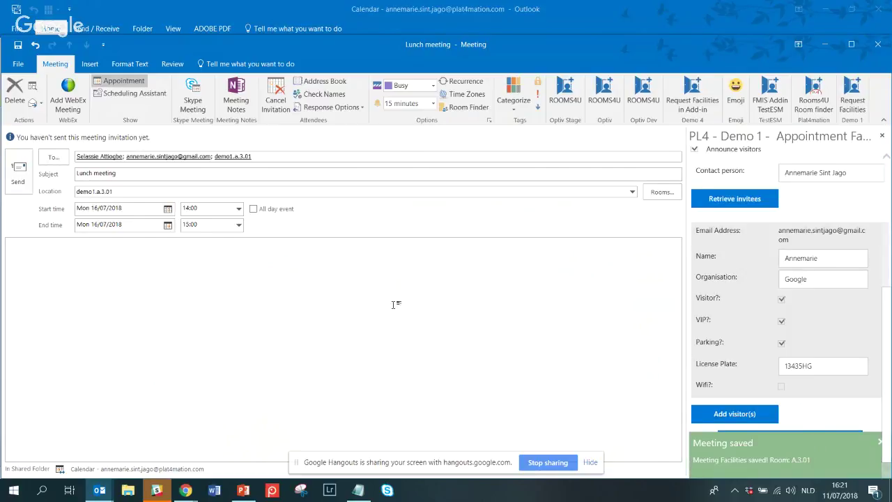
left_click(16, 175)
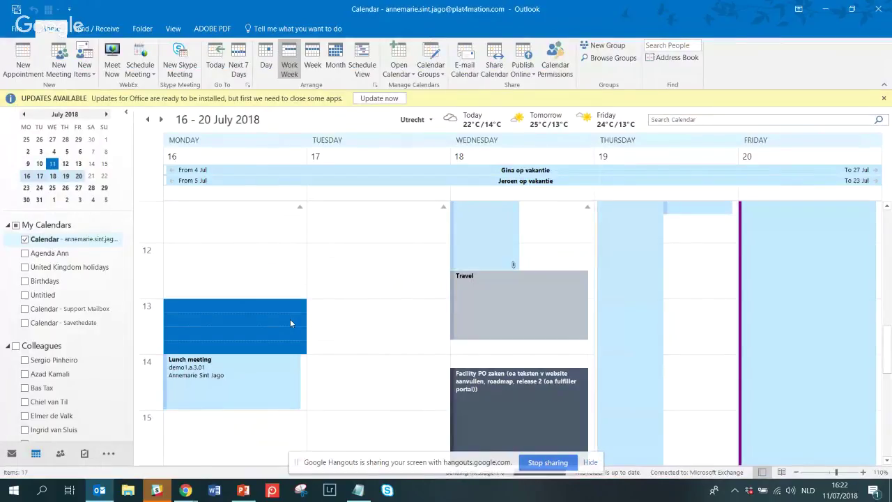
mouse_move(189, 494)
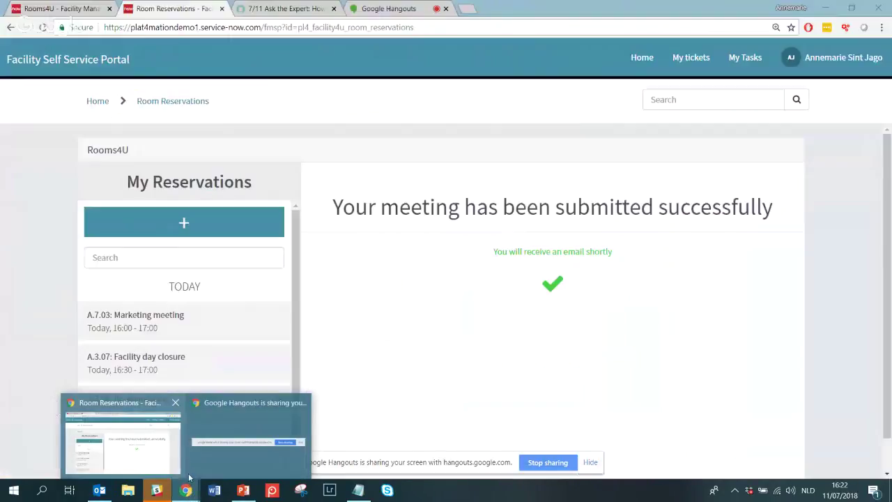
left_click(156, 442)
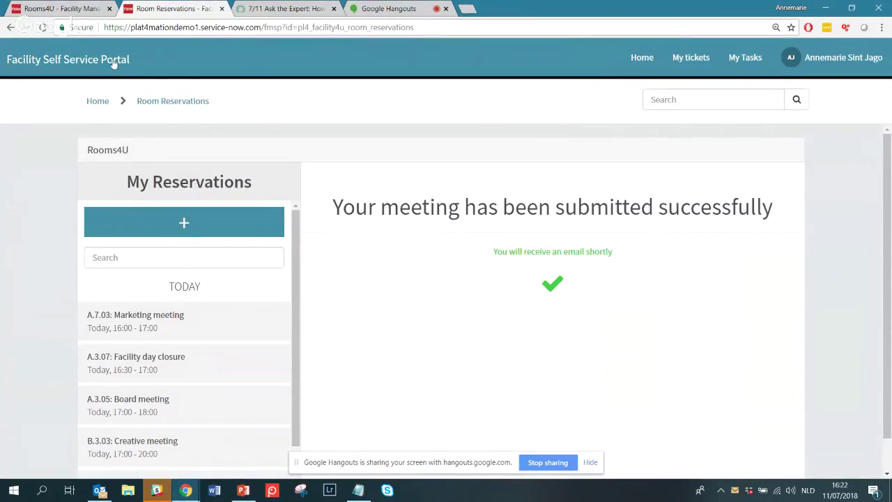
left_click(73, 5)
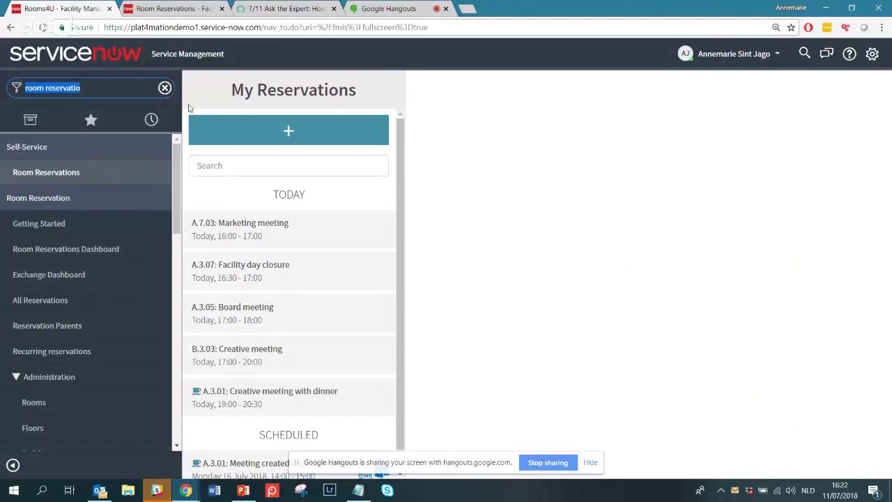
left_click(161, 9)
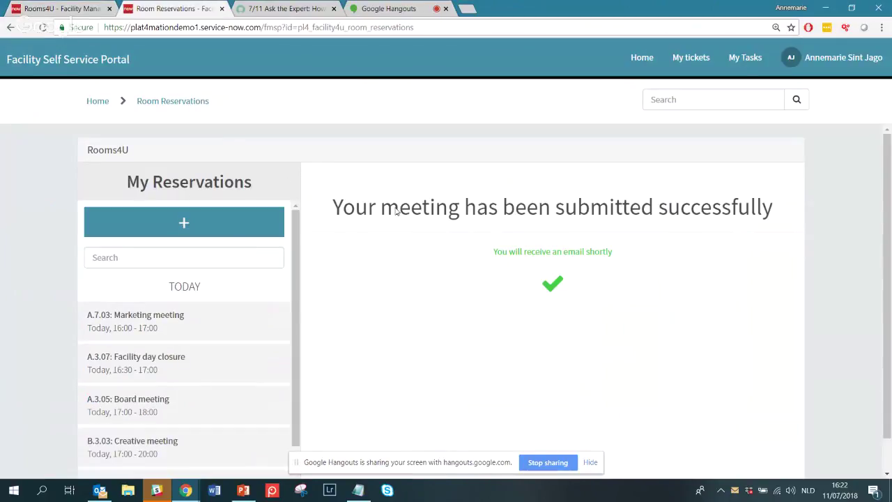
Switch to Outlook, reopen the Lunch meeting on Monday 16 July, and review its requested facilities in the Demo 1 add-in
left_click(103, 490)
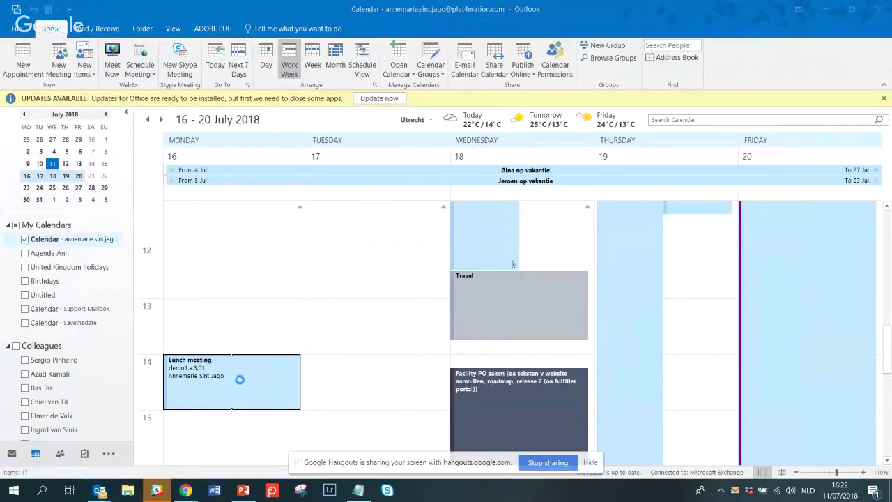
double_click(239, 376)
left_click(859, 104)
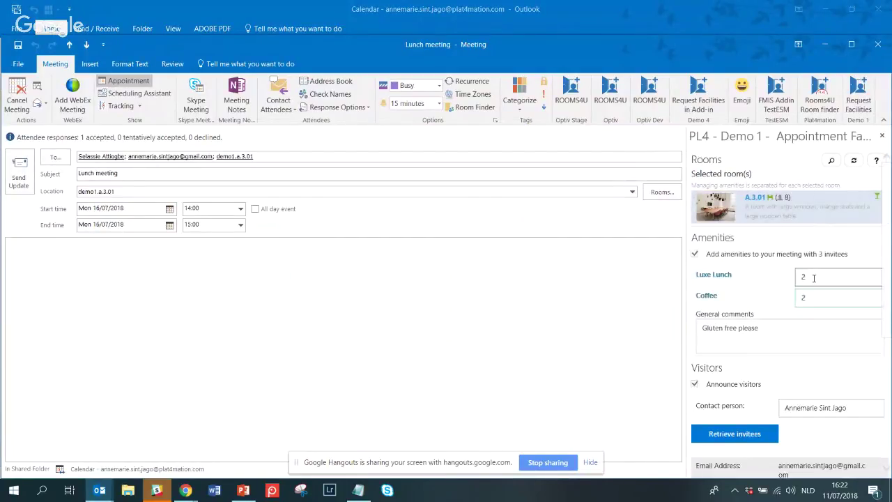
left_click(877, 44)
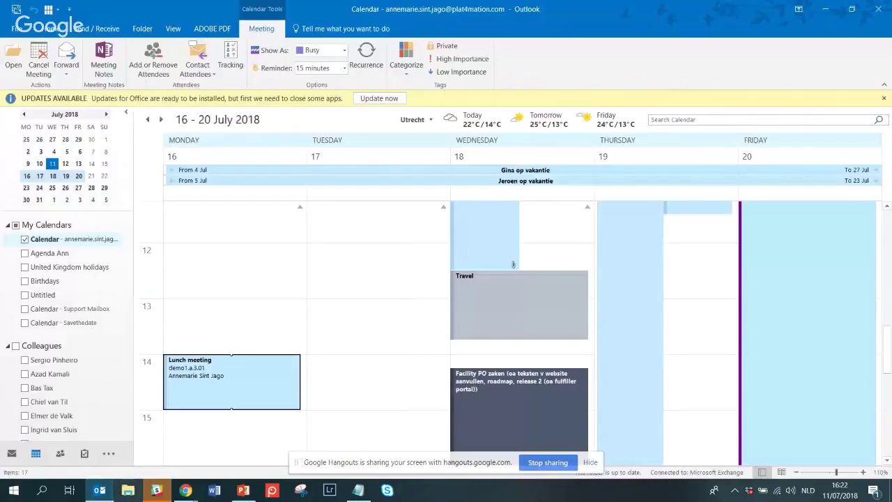
Switch to ServiceNow in Chrome, filter the navigator for "reception", and open the Reception Dashboard
mouse_move(185, 493)
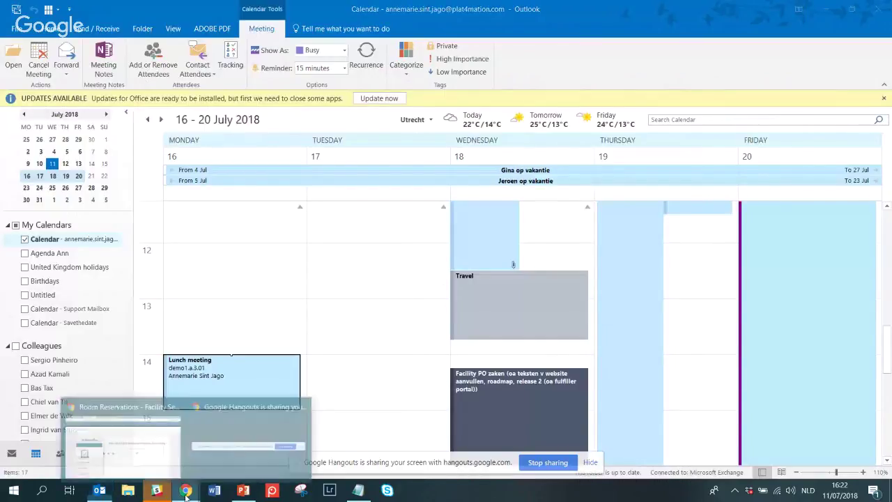
left_click(151, 453)
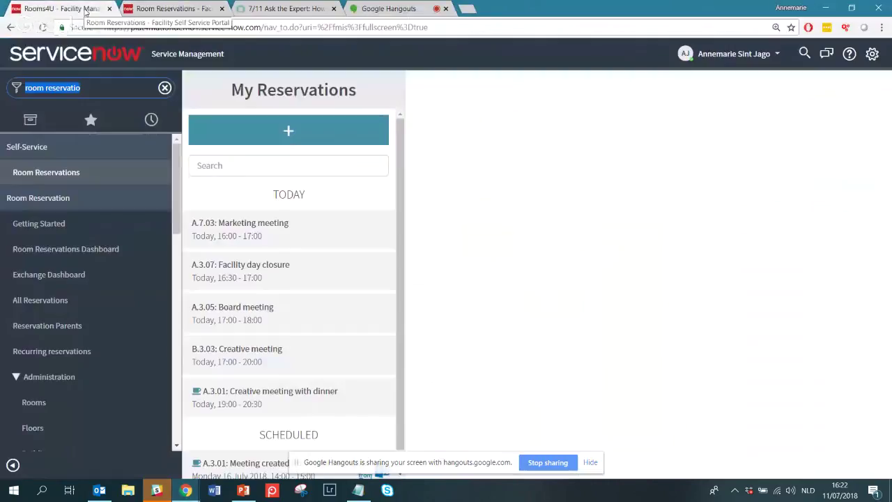
left_click(106, 82)
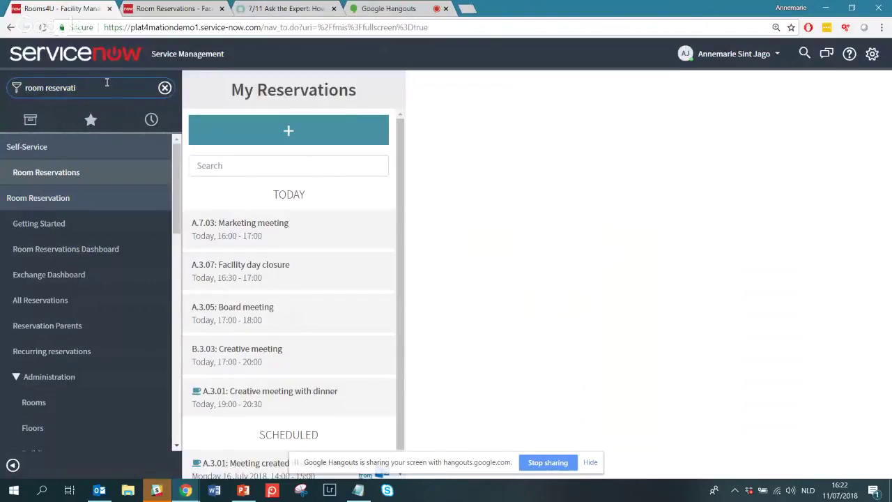
key("BackSpace")
key("BackSpace")
key("BackSpace")
key("BackSpace")
key("BackSpace")
key("BackSpace")
key("BackSpace")
key("BackSpace")
key("BackSpace")
key("BackSpace")
key("BackSpace")
key("BackSpace")
key("BackSpace")
key("BackSpace")
type("re")
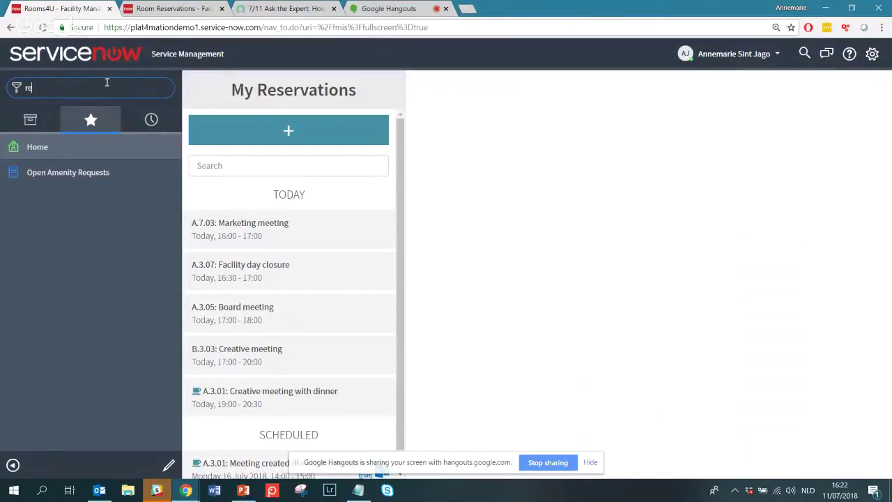
type("ception")
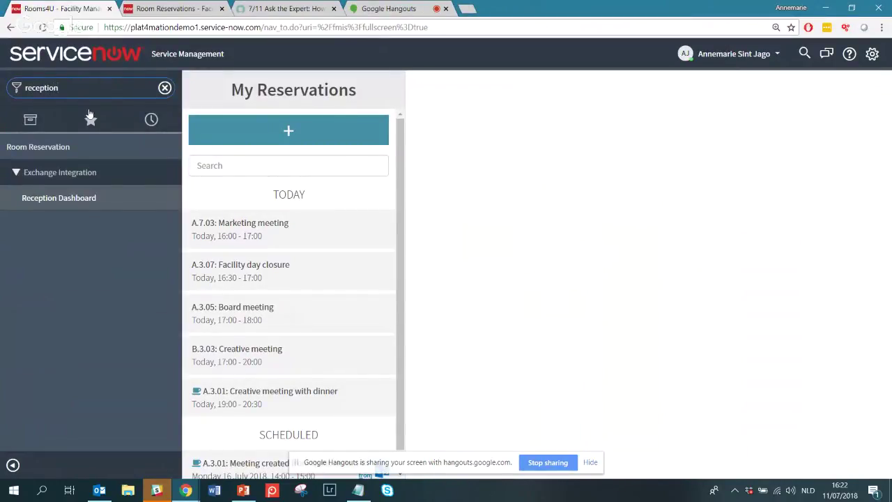
left_click(62, 198)
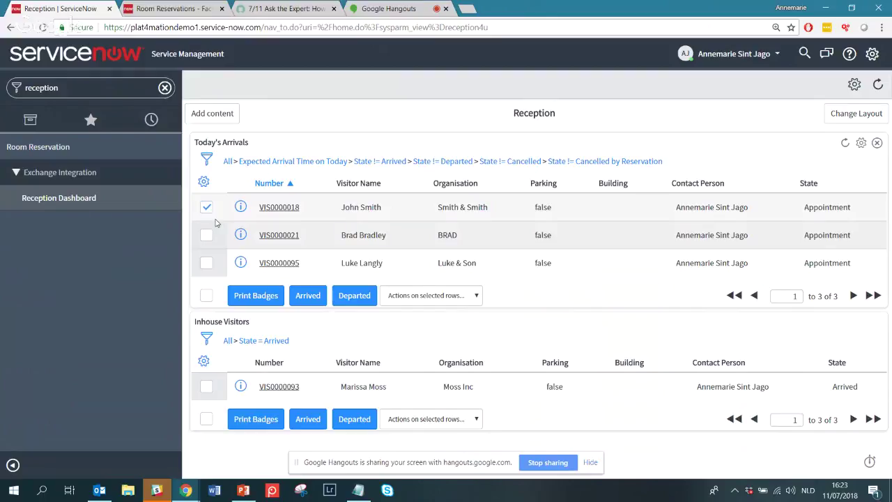
Print the badge for the Smith & Smith visitor in Today's Arrivals and mark that visitor as arrived
left_click(257, 296)
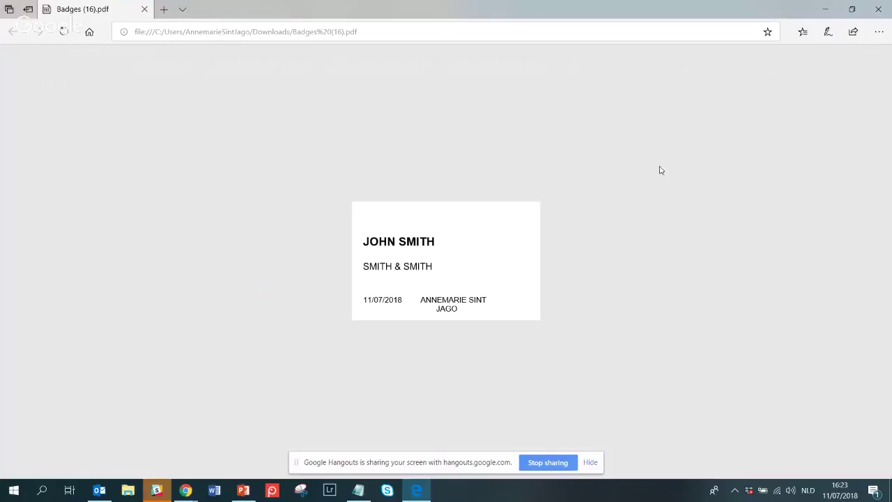
left_click(879, 18)
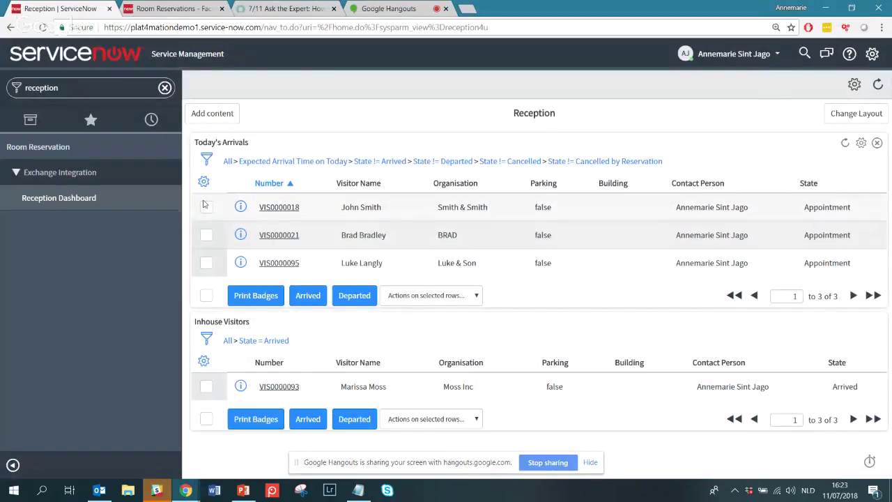
left_click(205, 206)
left_click(307, 295)
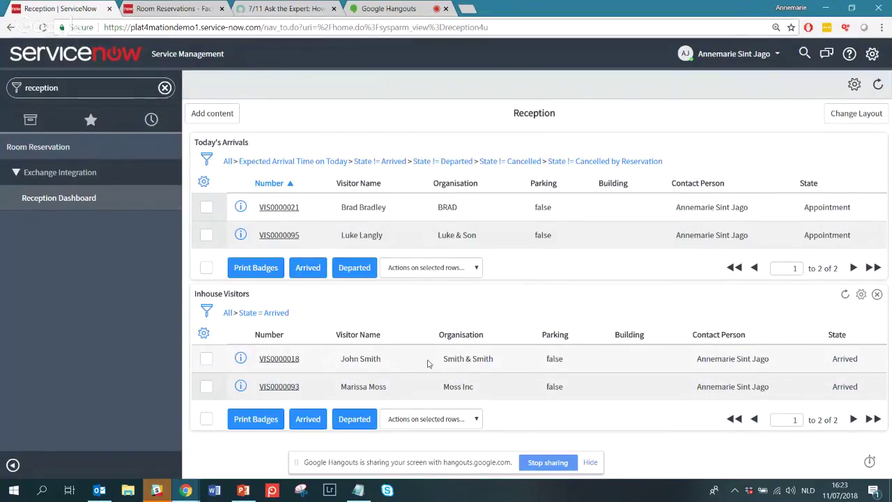
Open the favorite Open Amenity Requests list and examine the requests through to the latest delivery times
left_click(121, 93)
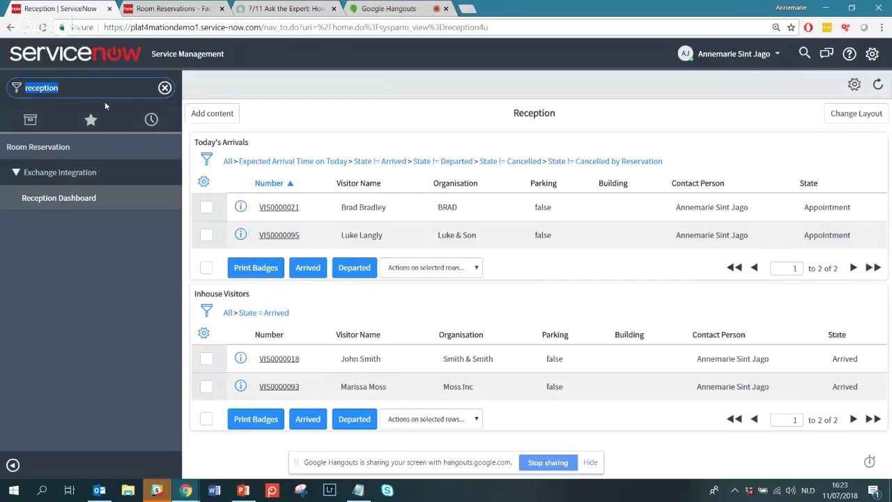
left_click(91, 120)
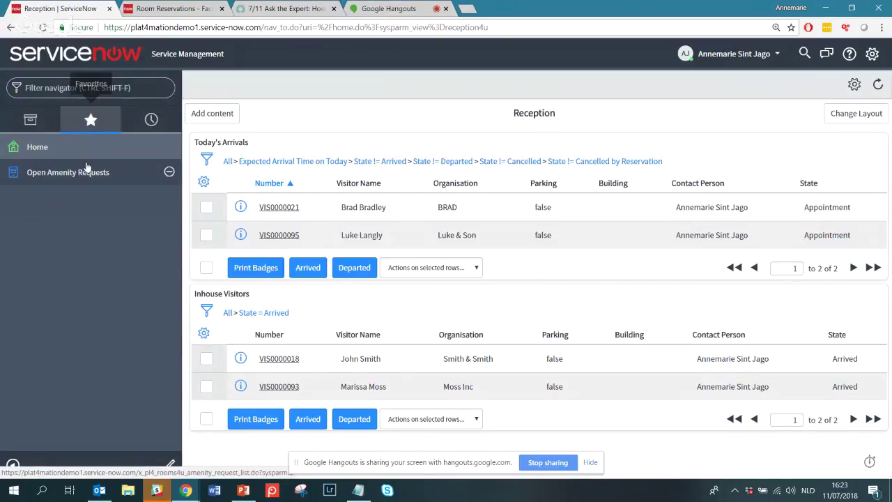
left_click(87, 167)
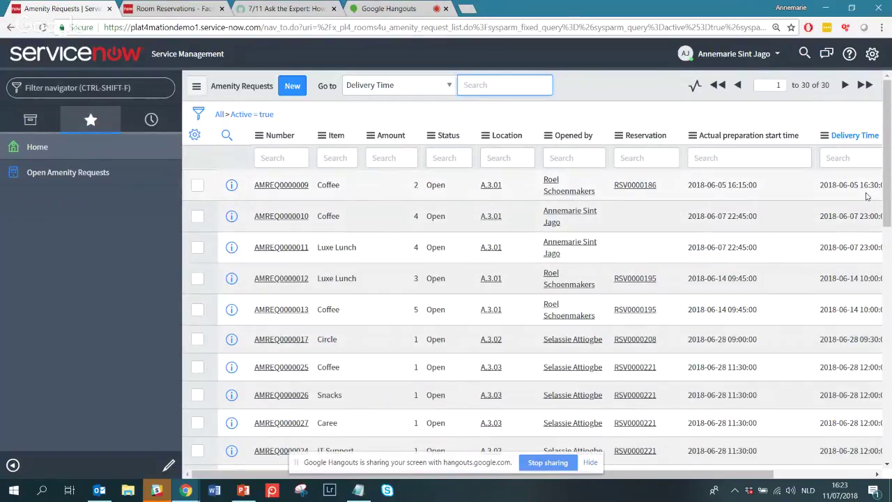
left_click_drag(889, 157, 874, 395)
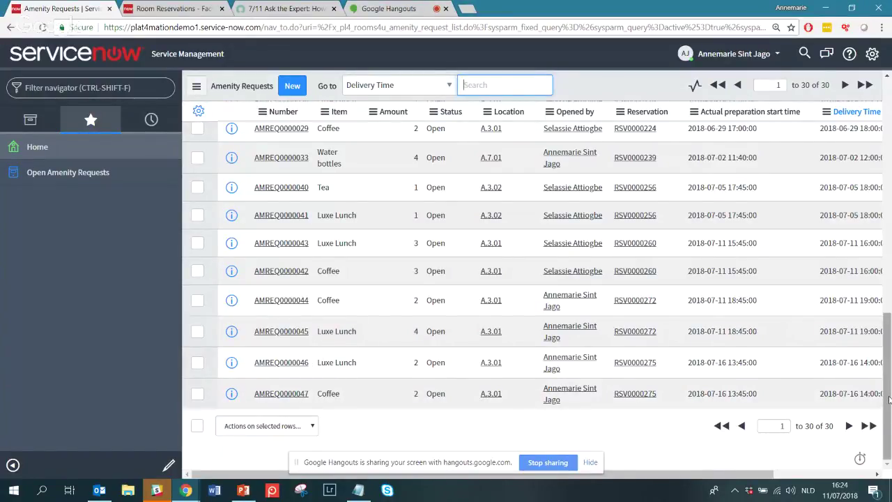
scroll(888, 399, "up", 1)
left_click_drag(888, 397, 889, 390)
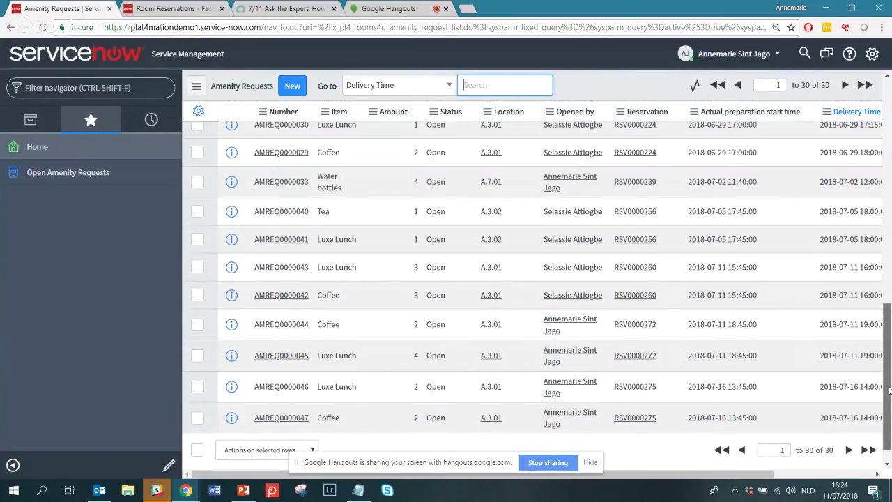
scroll(888, 391, "down", 2)
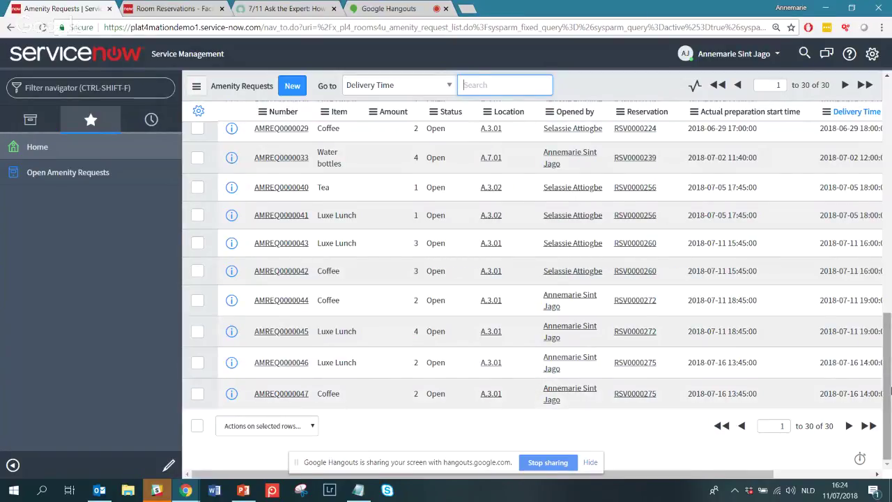
left_click_drag(889, 398, 888, 159)
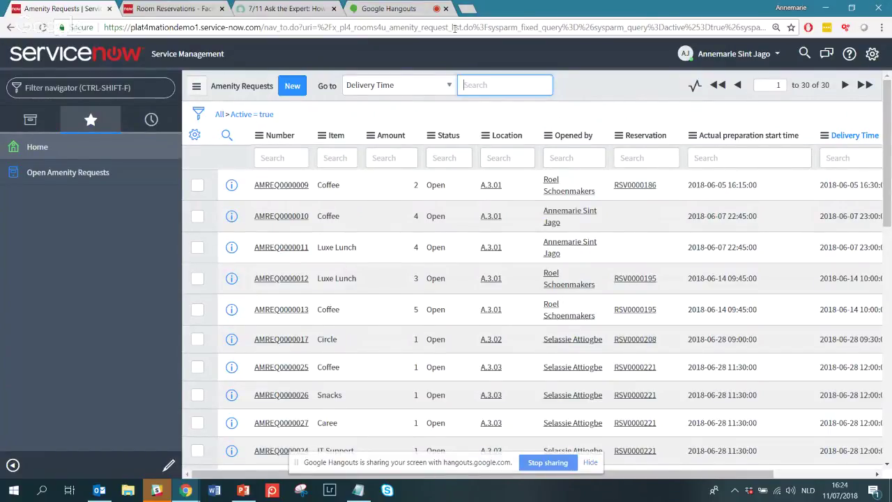
Open the ServiceNow Store at store.servicenow.com in a new browser tab
left_click(467, 9)
type("s")
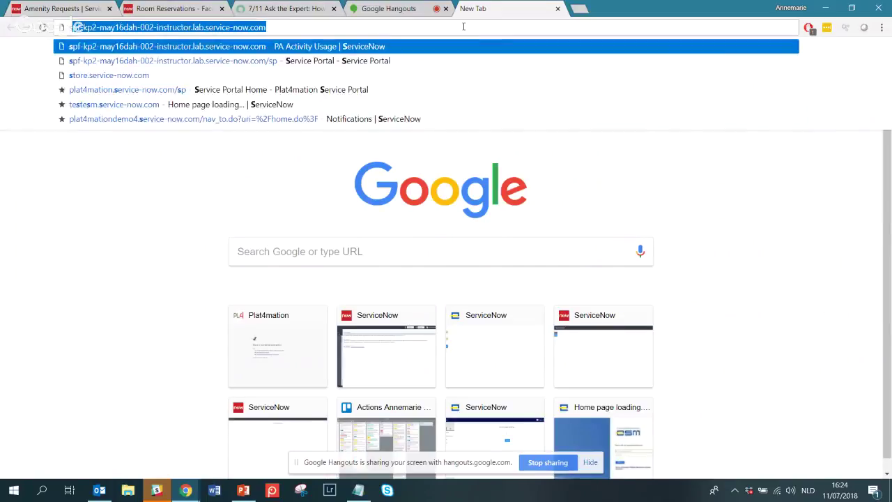
type("tore.ser")
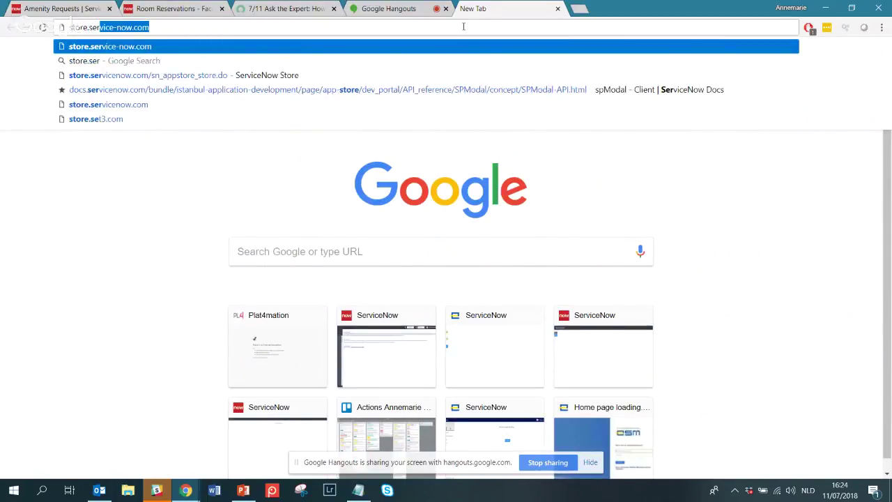
type("i")
key("BackSpace")
type("v")
key("Return")
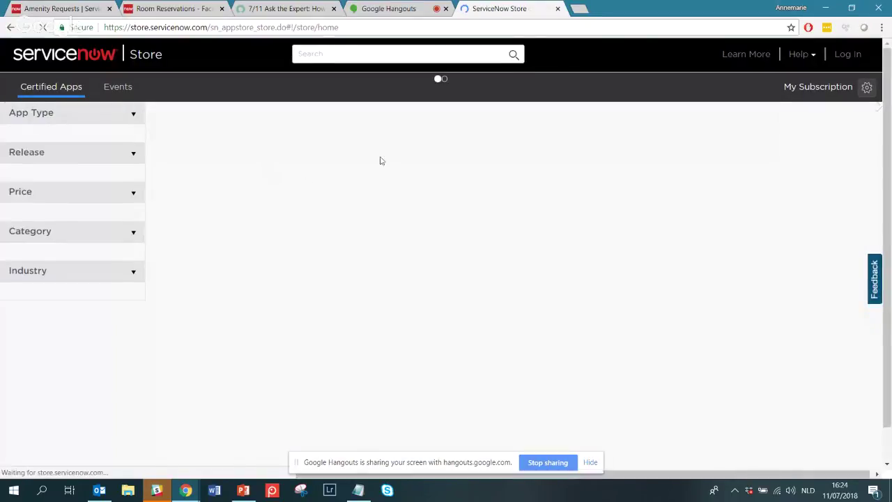
Search the store for "rooms4u" and open the details page of the Rooms4U app
left_click(471, 50)
type("rooms4u")
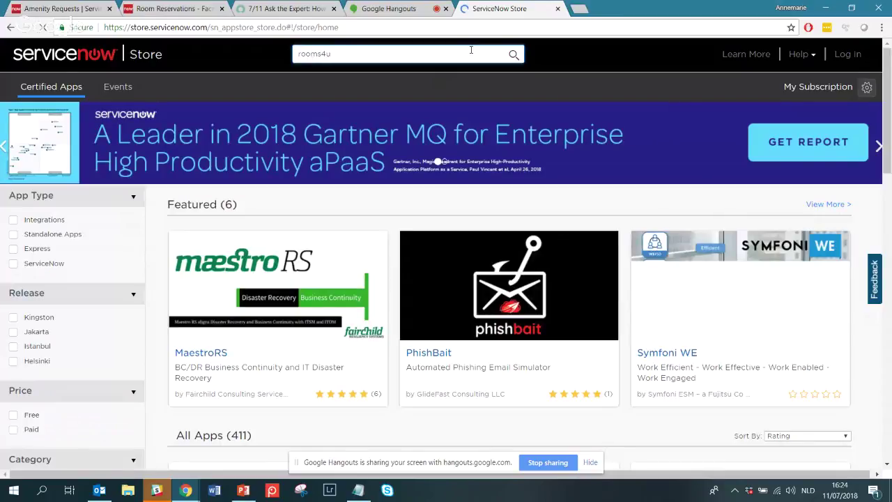
key("Return")
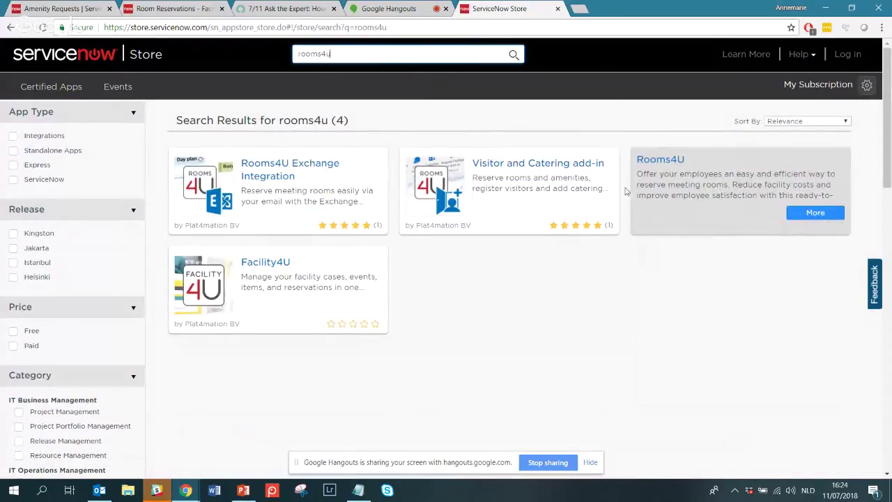
mouse_move(309, 193)
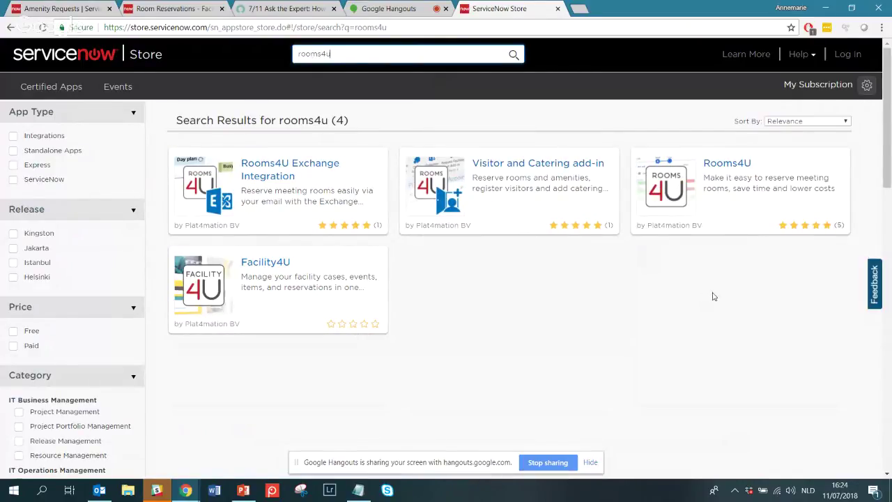
mouse_move(726, 218)
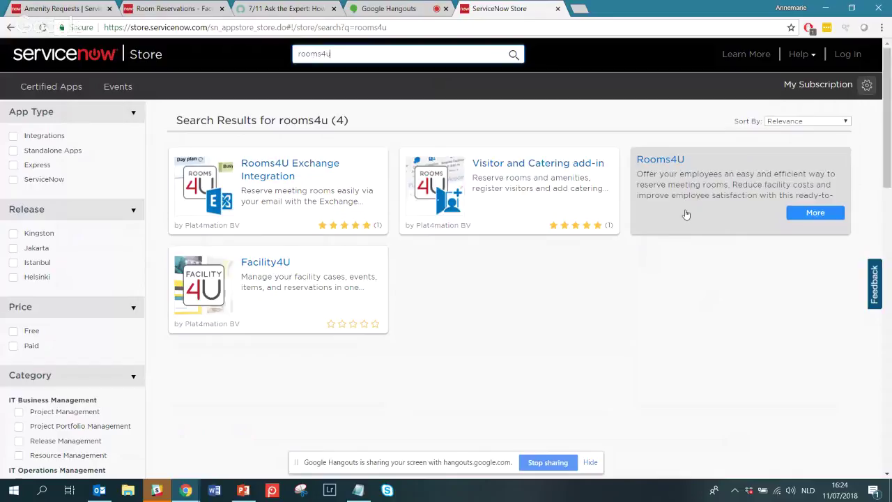
mouse_move(547, 196)
mouse_move(307, 169)
left_click(820, 216)
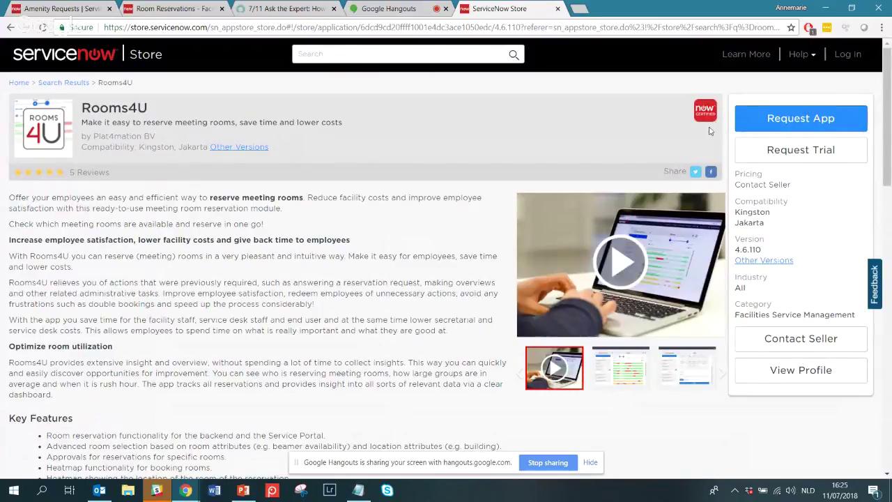
Return to the ServiceNow instance's Amenity Requests tab and filter the navigator for "application"
left_click(66, 8)
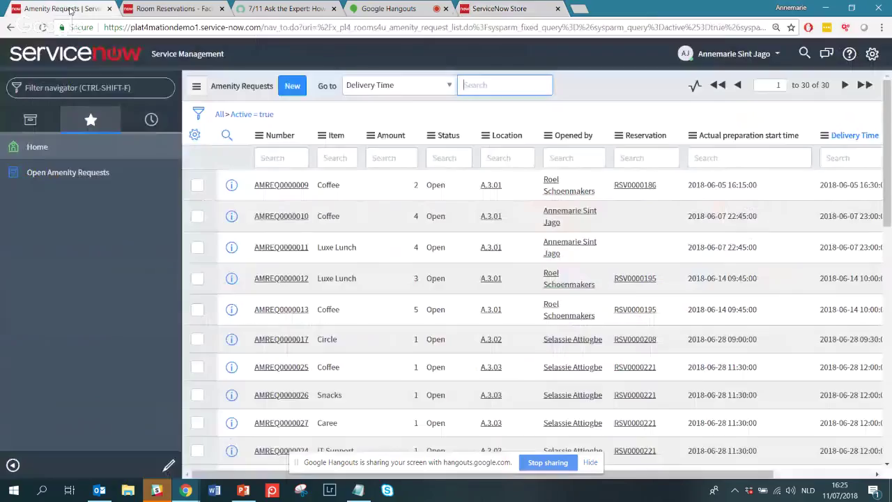
left_click(104, 86)
type("applcat")
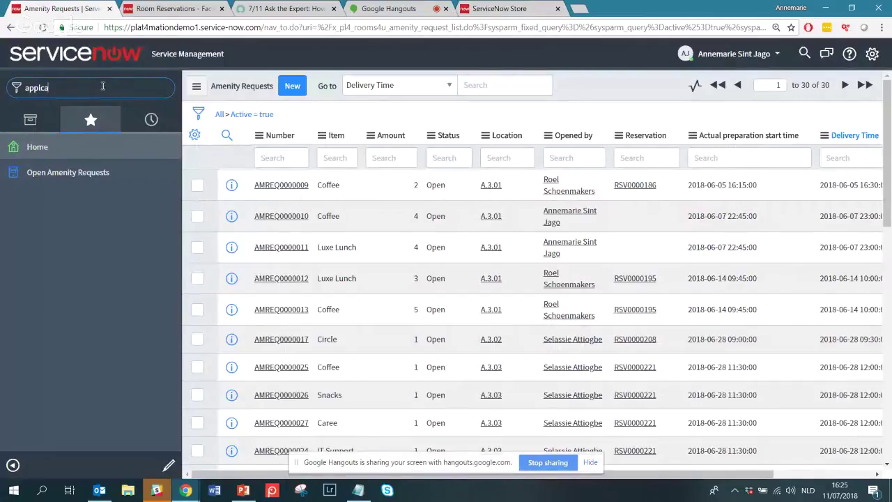
key("BackSpace")
key("BackSpace")
key("BackSpace")
type("ication")
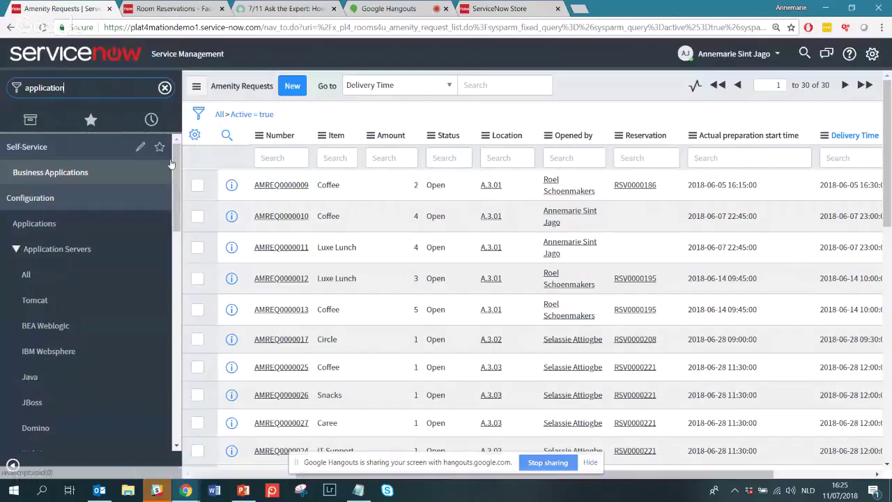
scroll(179, 208, "down", 3)
scroll(178, 208, "up", 3)
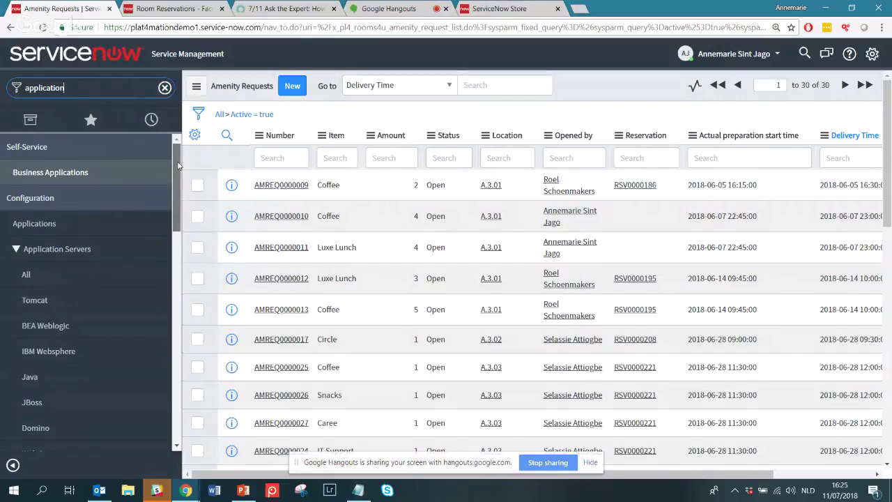
Open Applications under System Applications and locate the Rooms4U entries among the downloads
left_click_drag(178, 165, 153, 308)
left_click(46, 331)
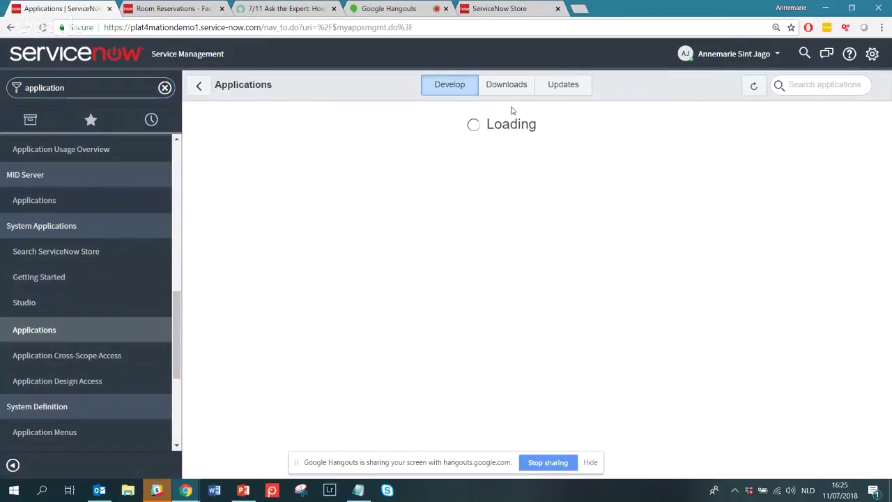
left_click(507, 84)
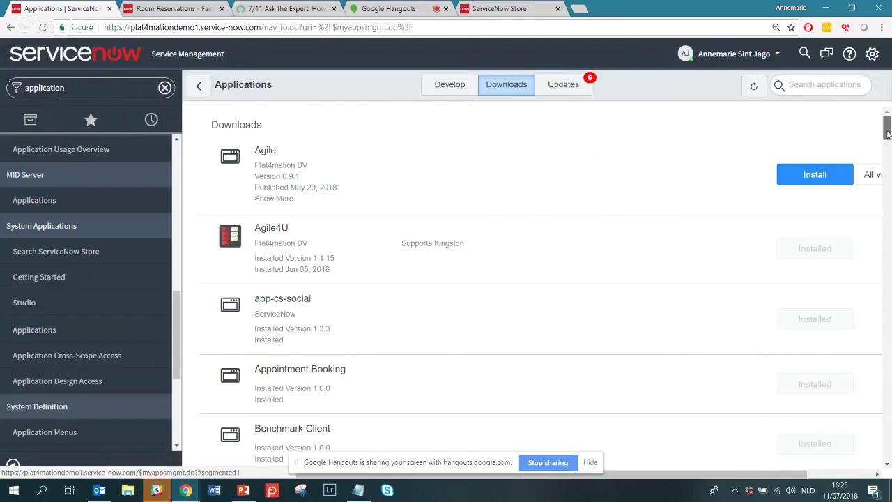
left_click_drag(887, 134, 868, 346)
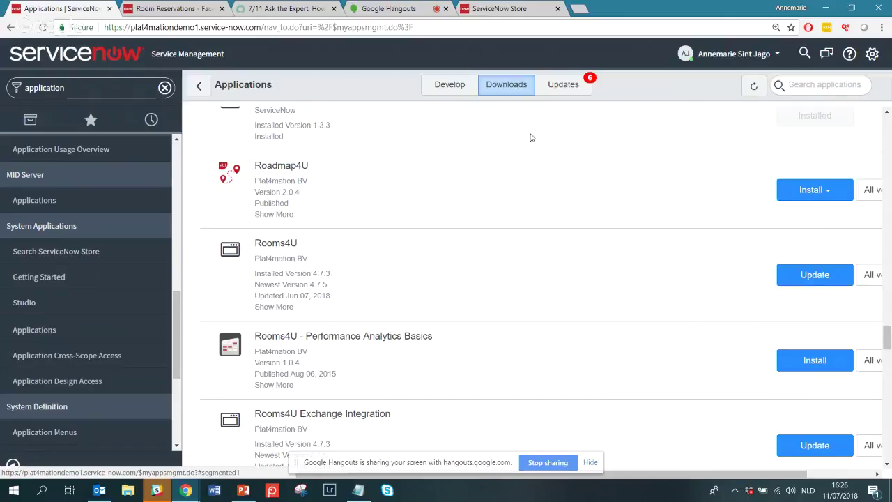
Filter the navigator for "room reservation"
left_click(107, 86)
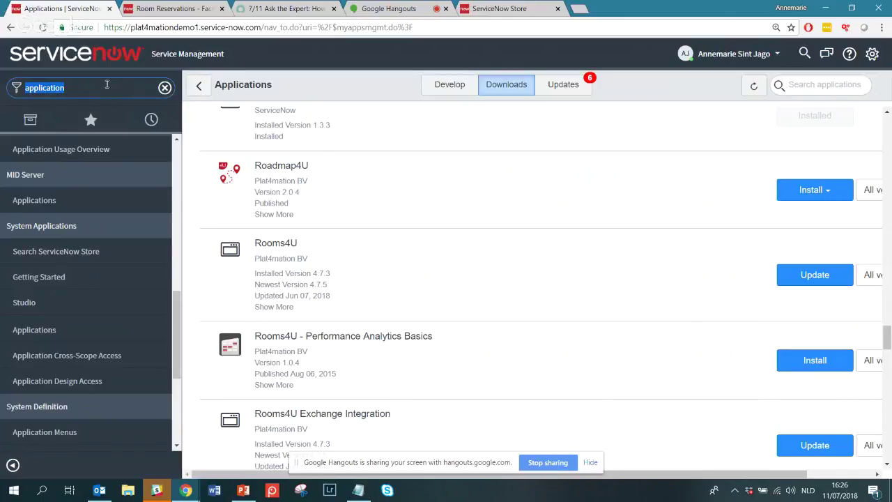
type("rooms")
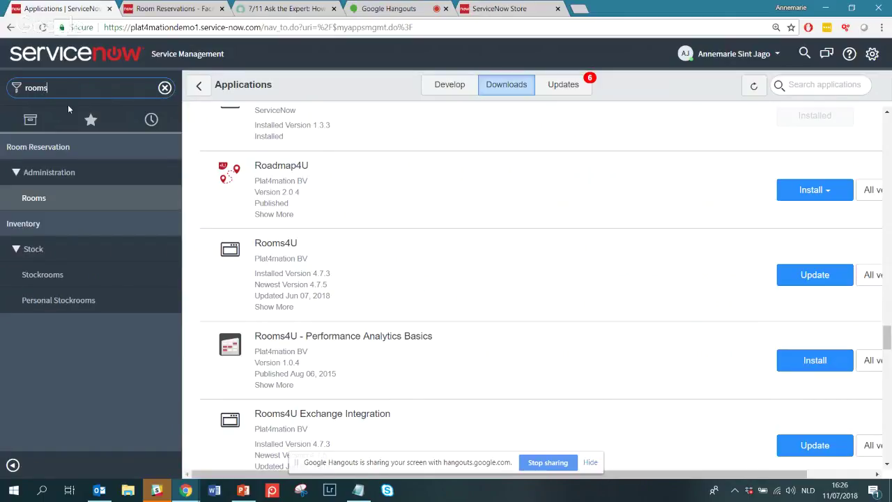
double_click(68, 87)
left_click(74, 91)
type("reservation")
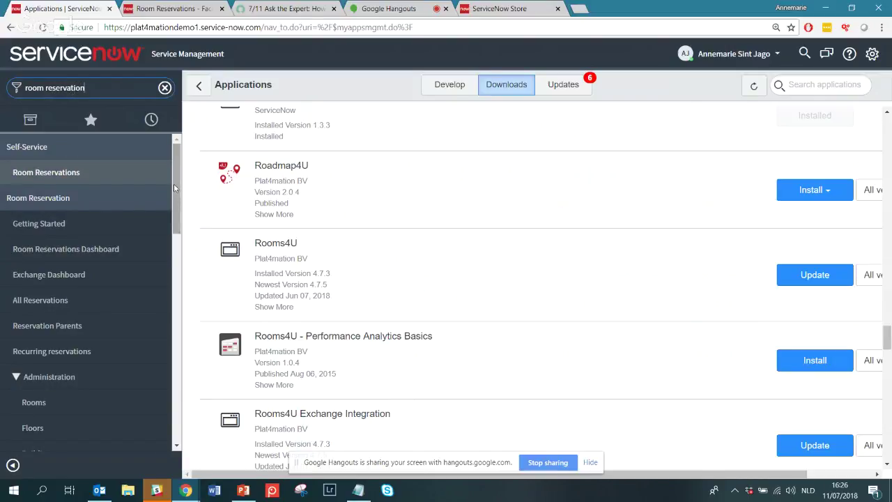
Start a new reservation in the Facility Self Service Portal for room A.3.01 today from 22:00 to 23:00
left_click(182, 8)
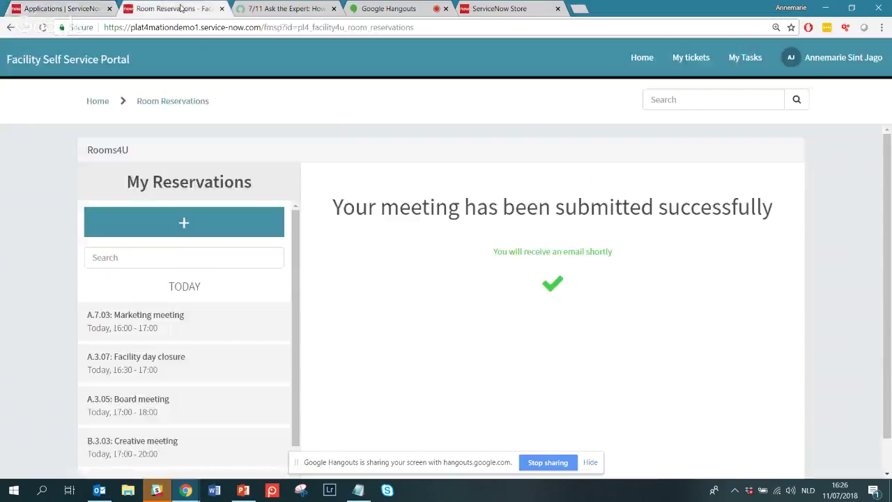
left_click(215, 232)
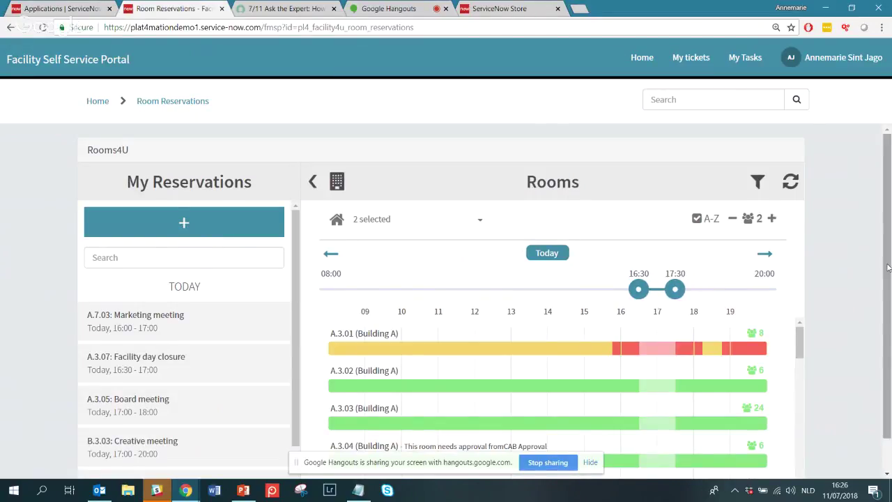
scroll(784, 313, "down", 1)
left_click_drag(660, 253, 591, 253)
left_click(764, 218)
left_click(765, 220)
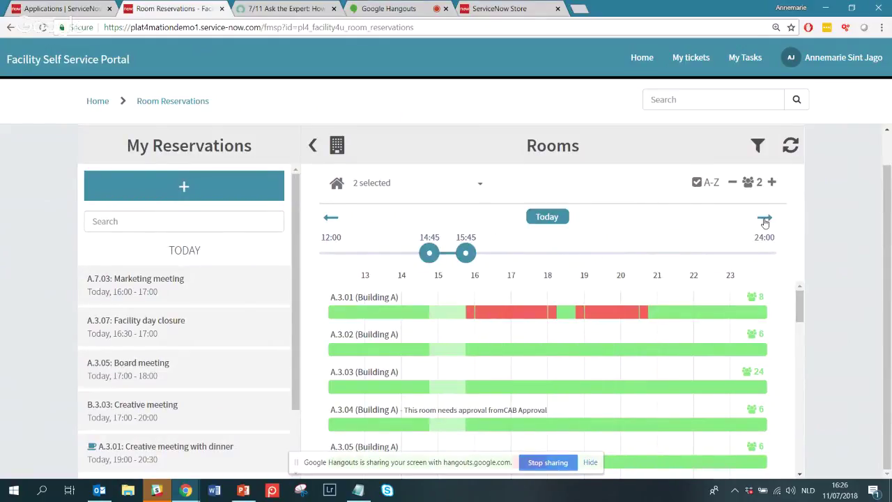
left_click_drag(445, 248, 710, 253)
left_click(712, 311)
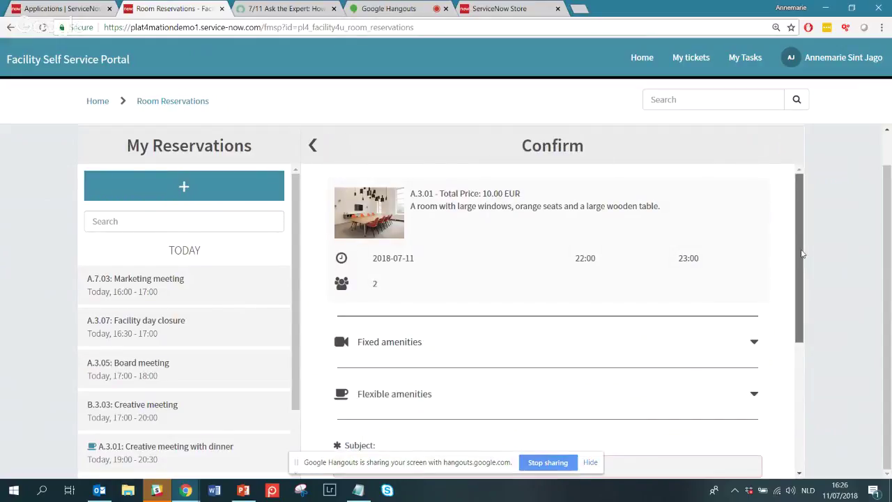
Expand the reservation's flexible amenities and view the catering options
scroll(779, 309, "down", 2)
left_click(751, 252)
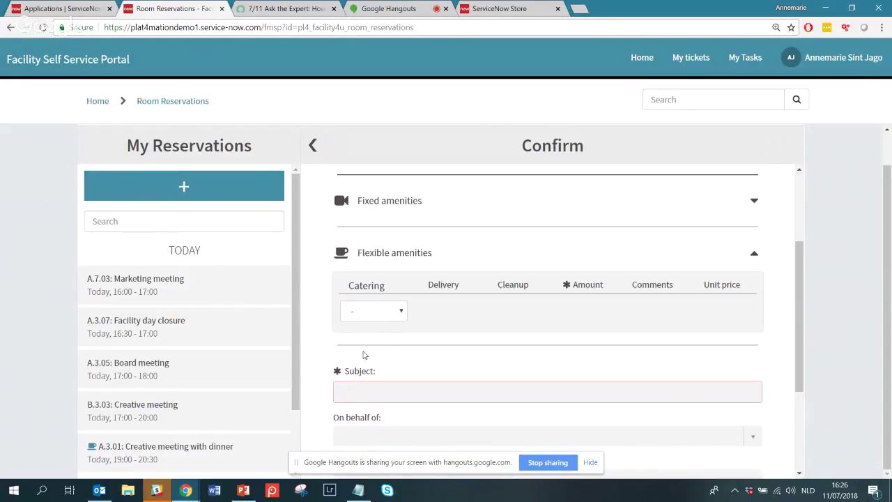
left_click(396, 315)
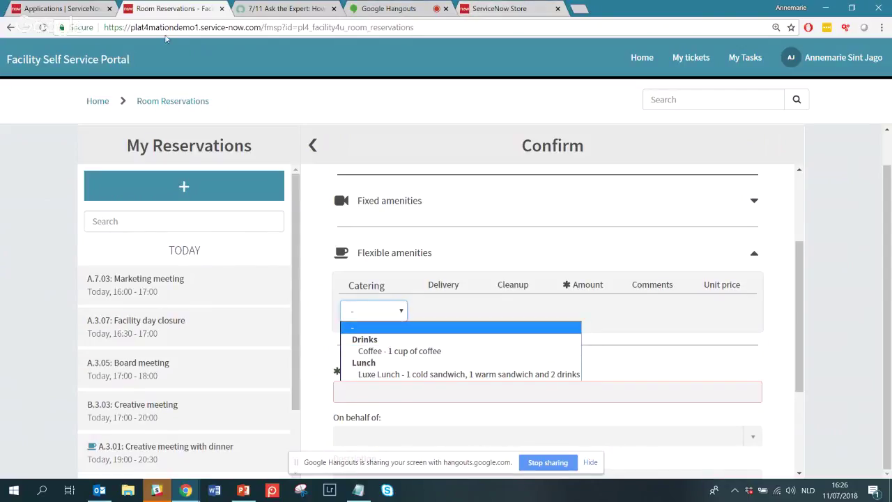
Open the Rooms list under Room Reservation administration in ServiceNow and open the record of room A.3.01
left_click(57, 9)
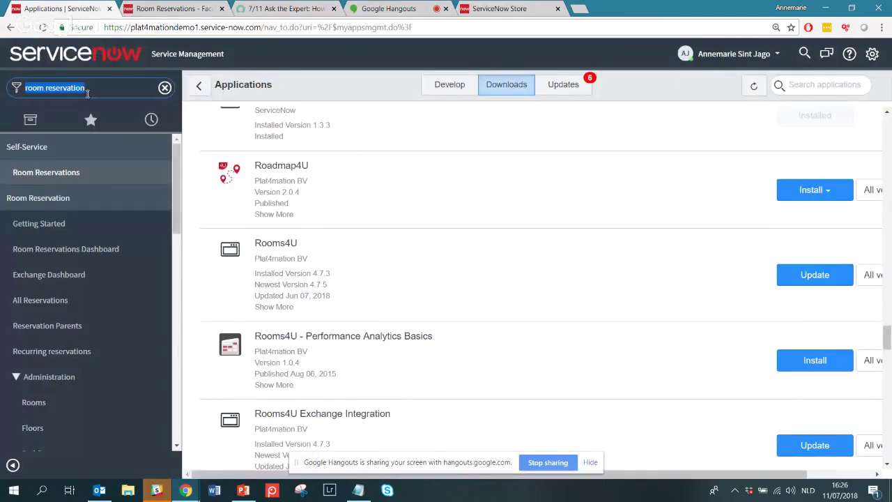
scroll(178, 213, "down", 2)
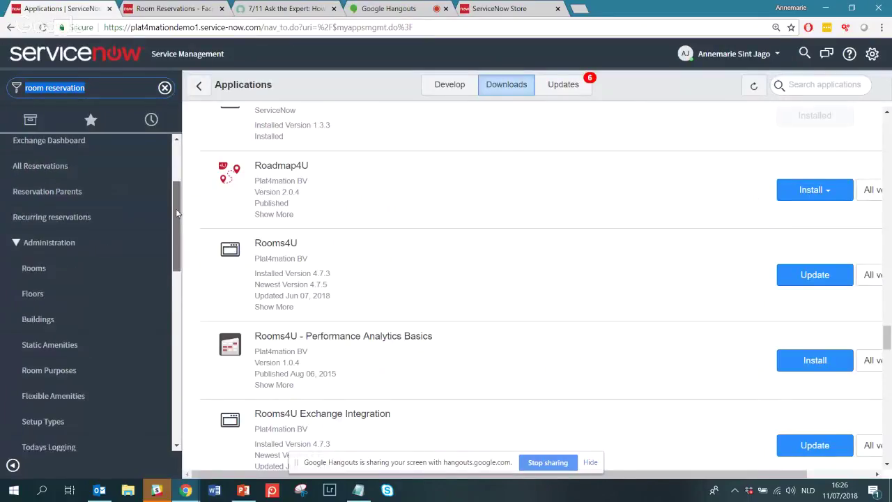
left_click(42, 271)
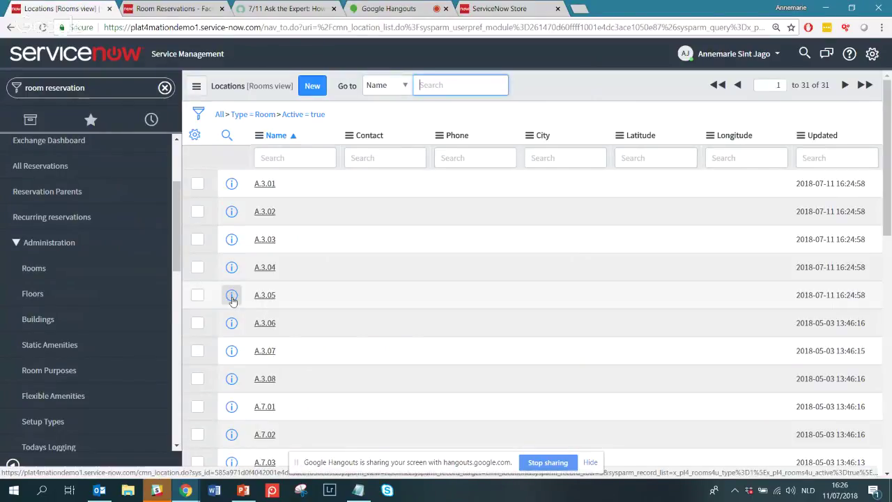
left_click_drag(888, 187, 885, 139)
left_click(263, 184)
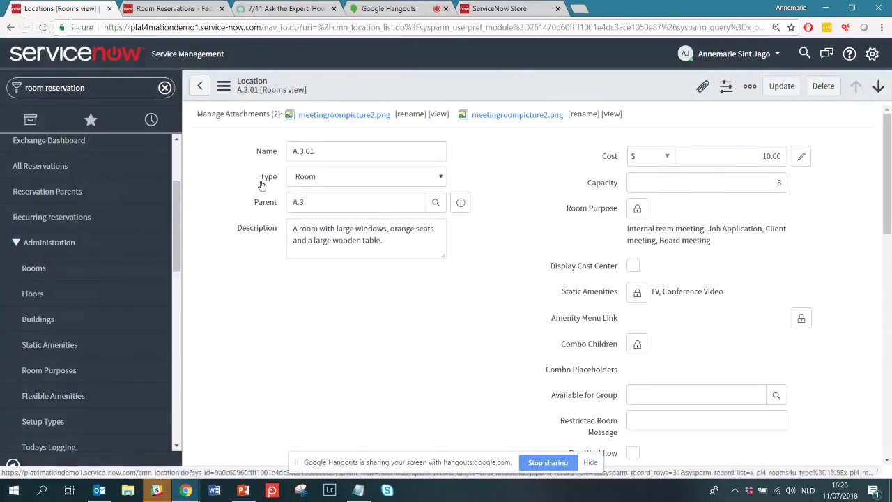
Examine the description and room characteristics in the A.3.01 record
left_click(391, 230)
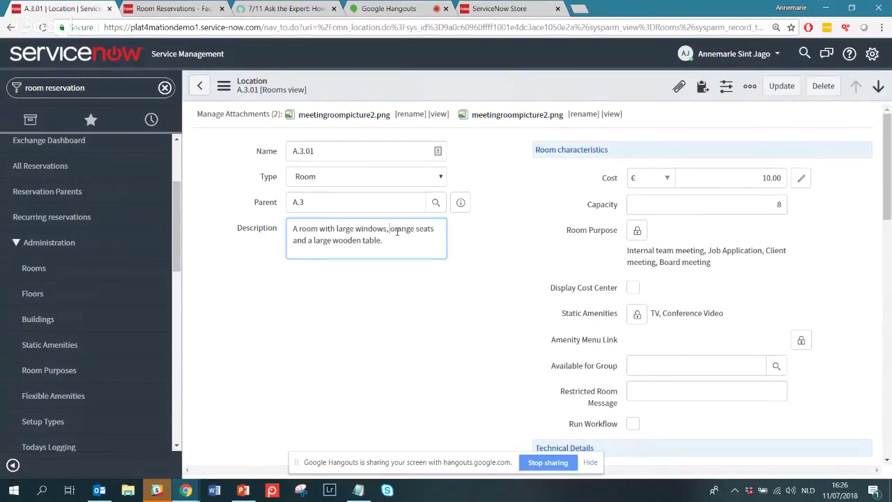
left_click_drag(382, 240, 286, 230)
left_click(365, 235)
scroll(880, 213, "down", 1)
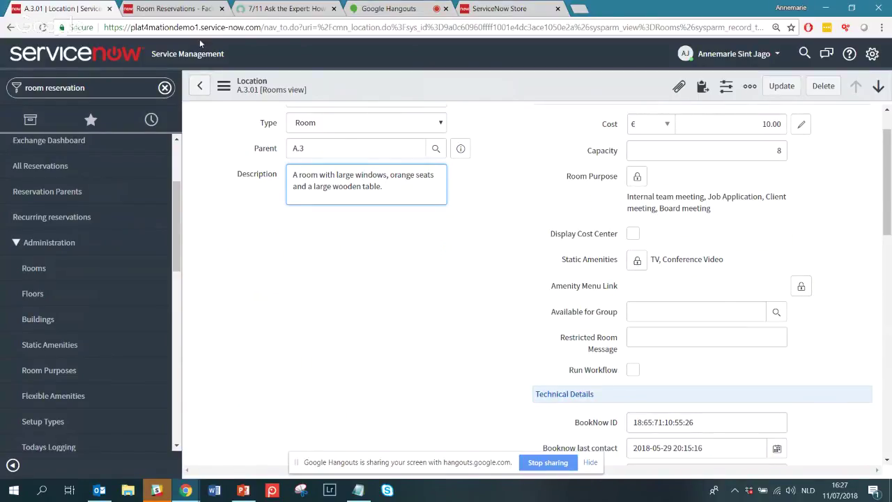
Compare the fixed amenities on the portal's reservation confirmation with the Static Amenities in the A.3.01 record
left_click(195, 9)
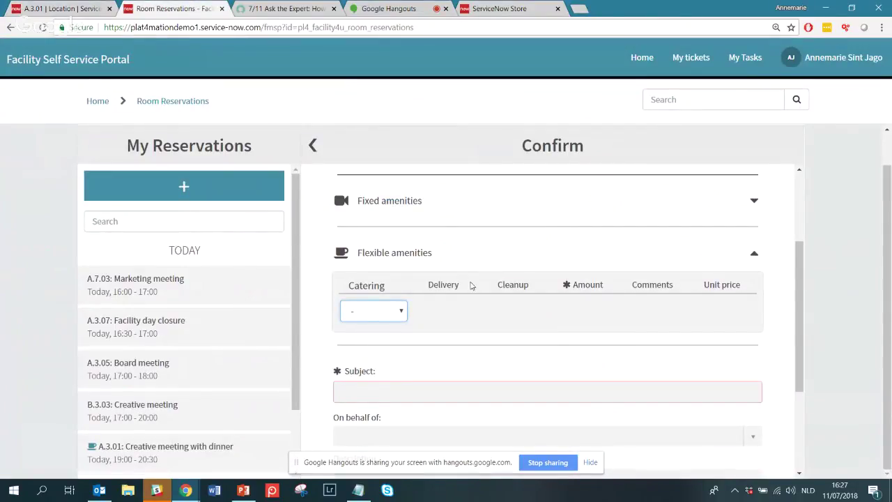
left_click(688, 205)
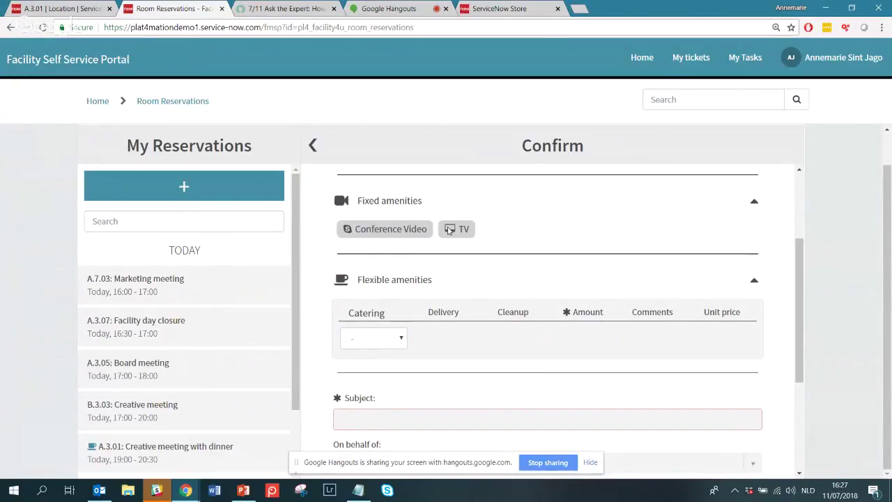
left_click(63, 8)
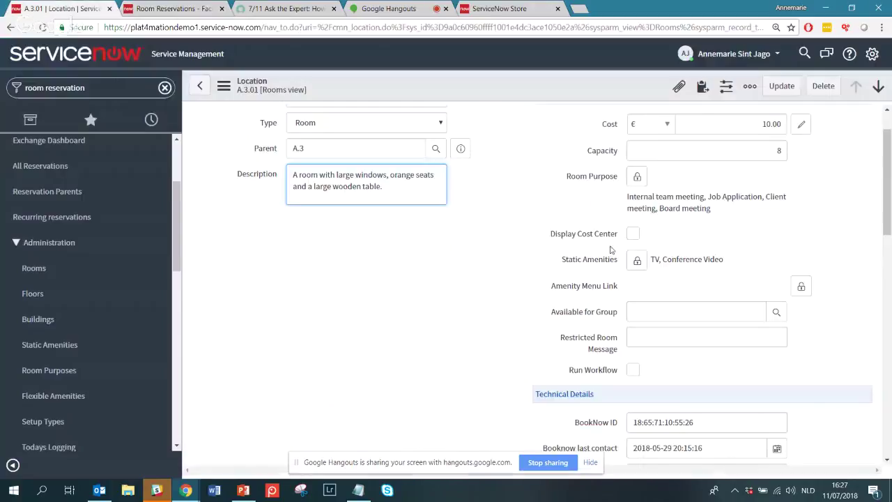
left_click(157, 9)
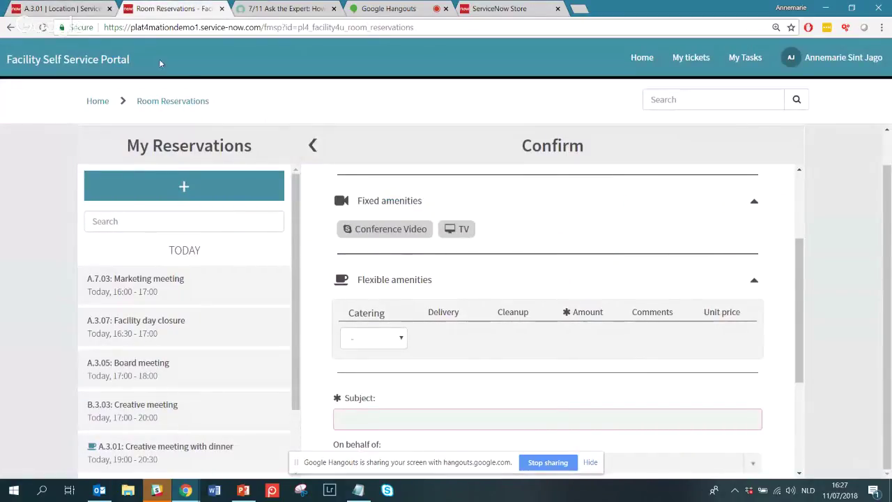
left_click(70, 9)
Display the Flexible Amenities related list of room A.3.01
key("ctrl+plus")
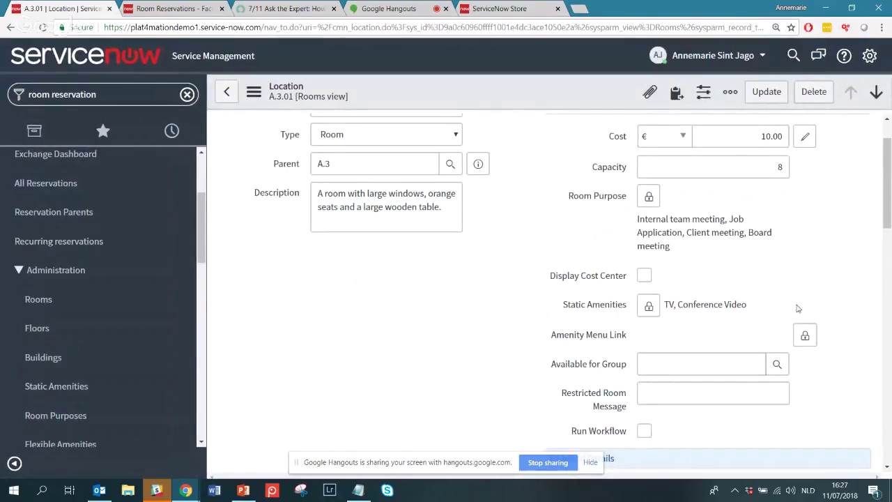
left_click_drag(887, 206, 889, 440)
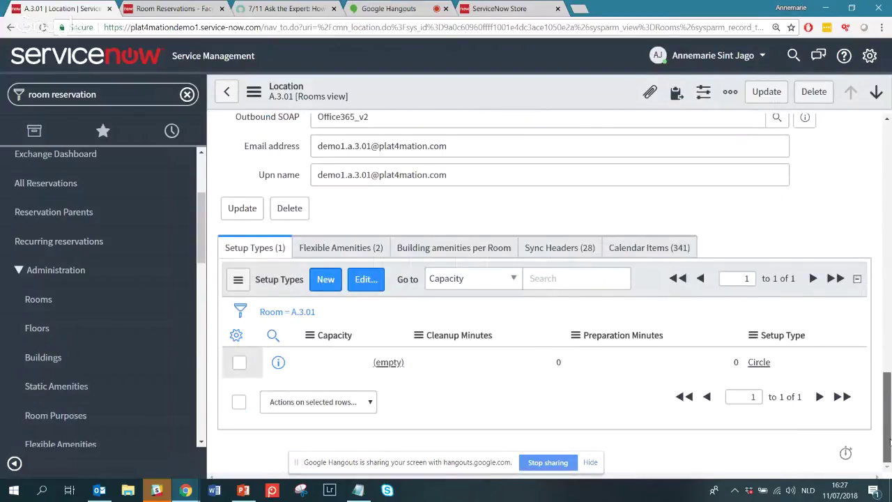
left_click(328, 249)
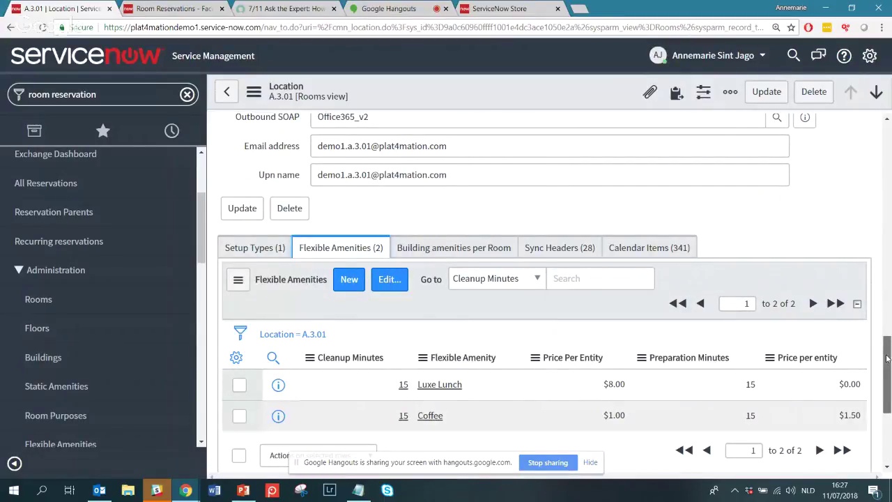
scroll(887, 359, "down", 1)
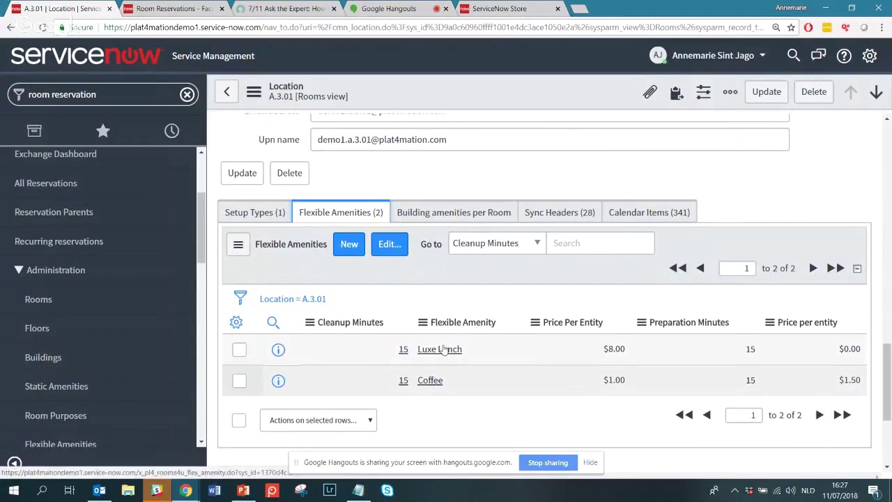
Add Extra projection screen and Tea to the flexible amenities of room A.3.01 and save the list
left_click(390, 244)
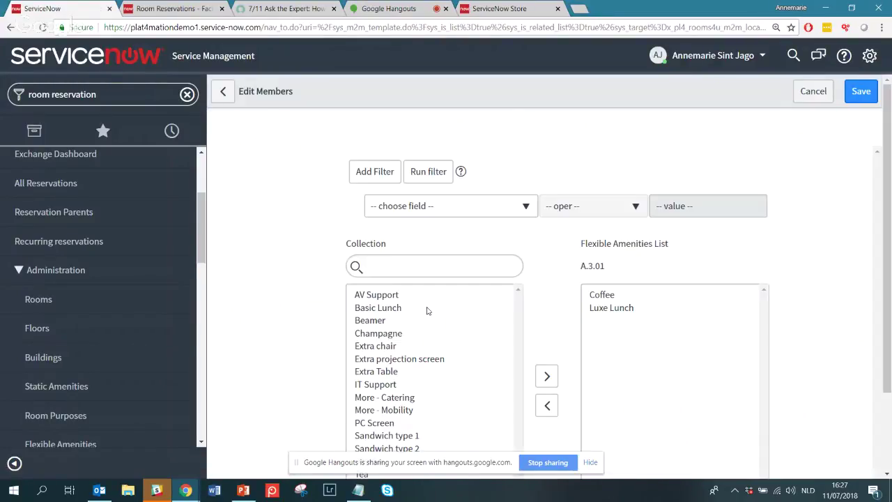
double_click(393, 338)
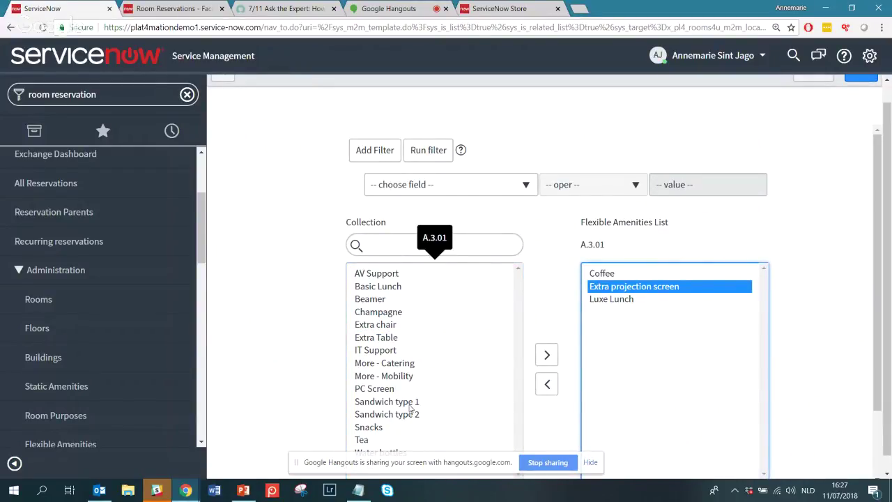
double_click(364, 440)
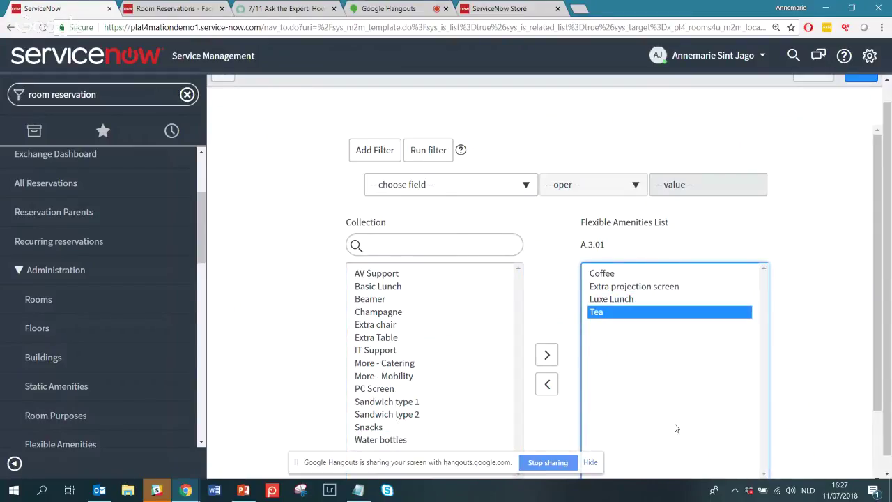
scroll(674, 427, "down", 1)
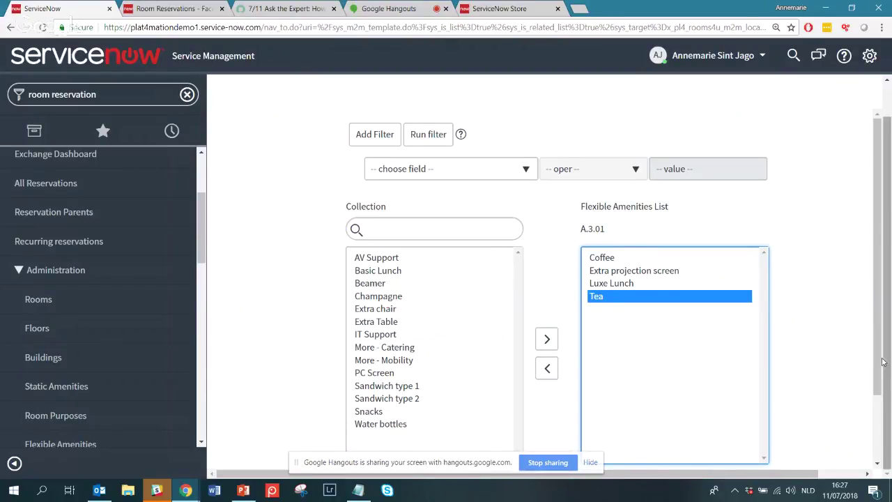
left_click_drag(881, 367, 880, 372)
scroll(880, 372, "down", 1)
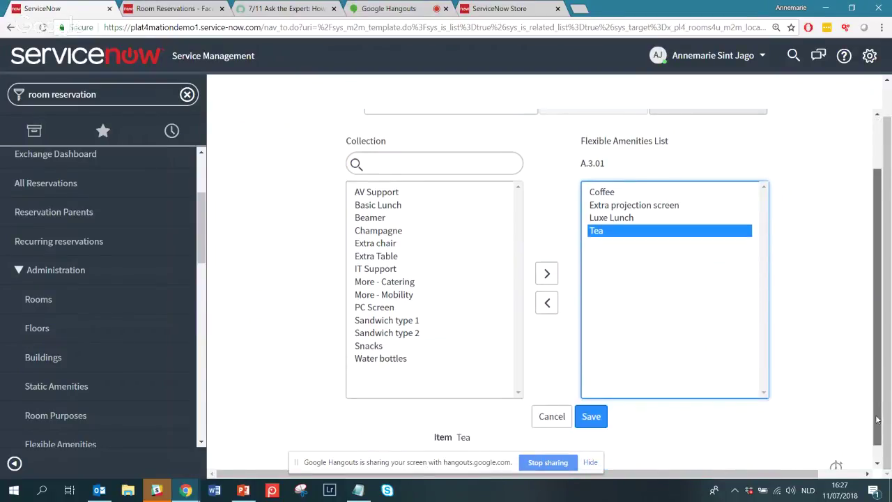
left_click(591, 402)
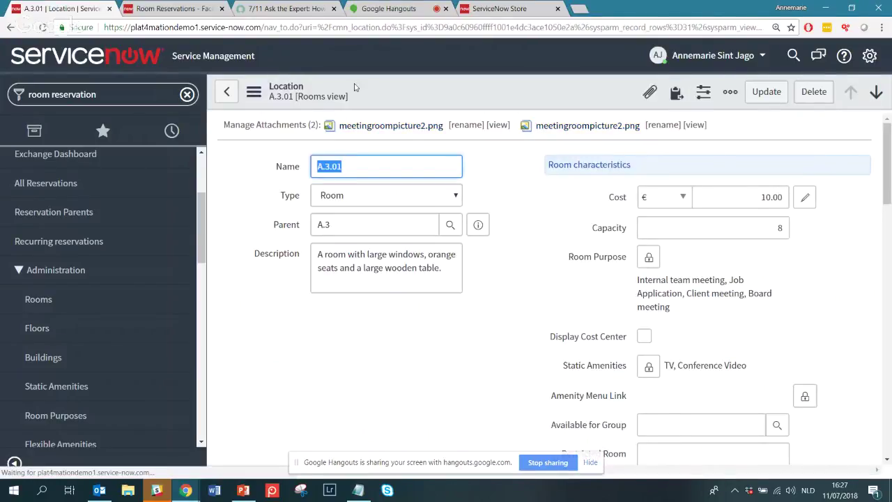
Start a new reservation on the Facility Self Service Portal for room A.3.01 today from 22:00 to 23:00
left_click(165, 11)
left_click(163, 215)
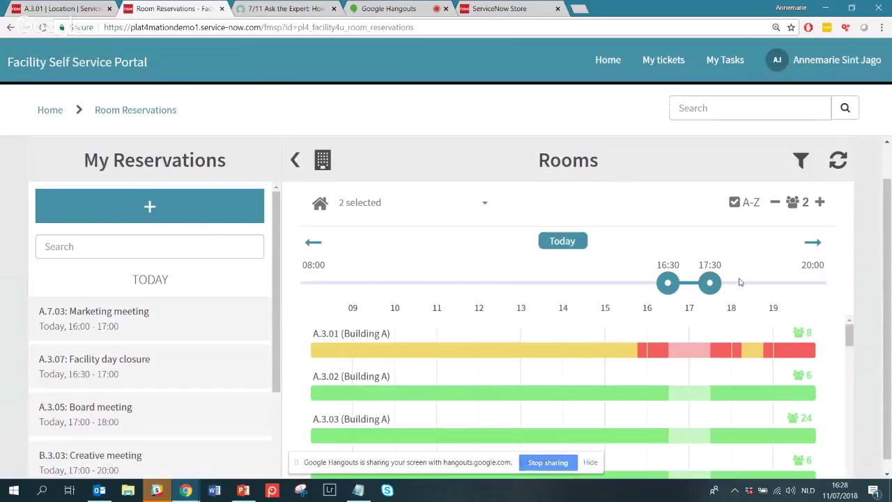
left_click(738, 280)
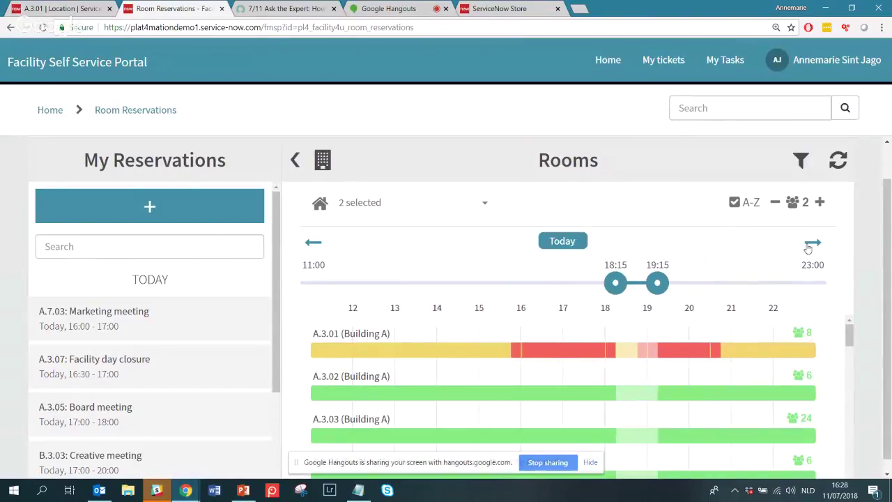
left_click_drag(614, 281, 771, 281)
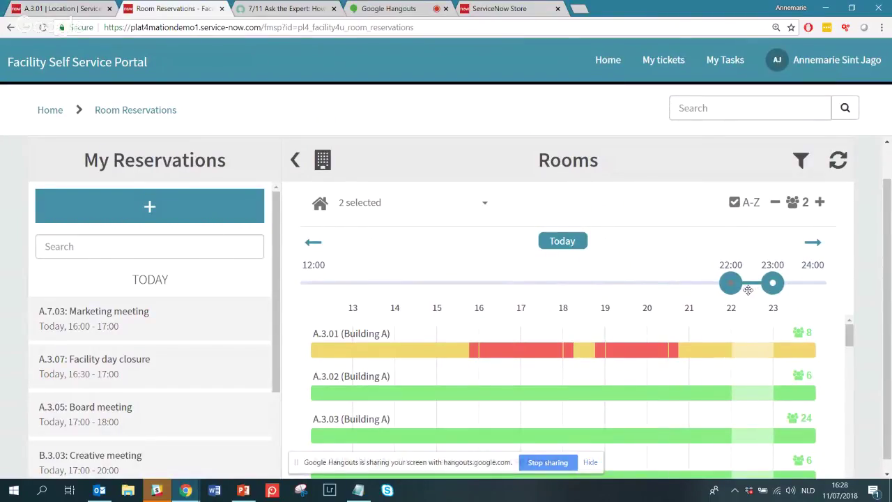
left_click(746, 352)
scroll(780, 345, "down", 2)
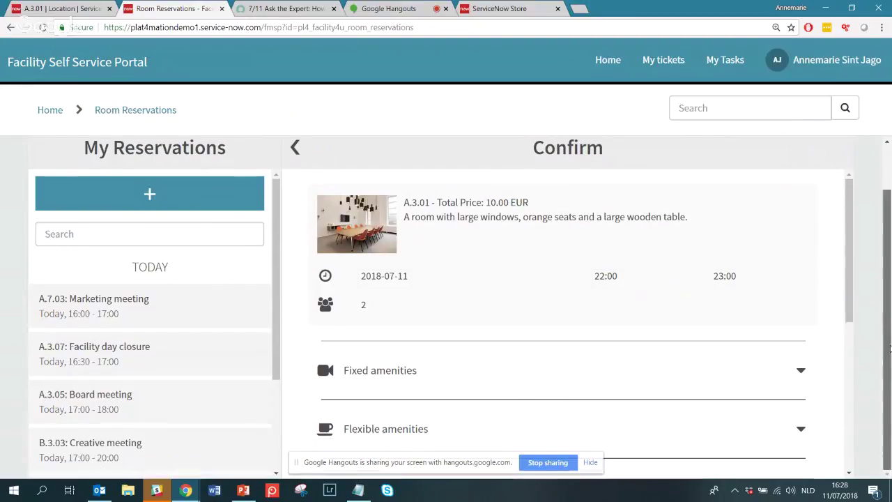
Expand the flexible amenities on the reservation confirmation and check the options offered under Assets and Catering
left_click(652, 328)
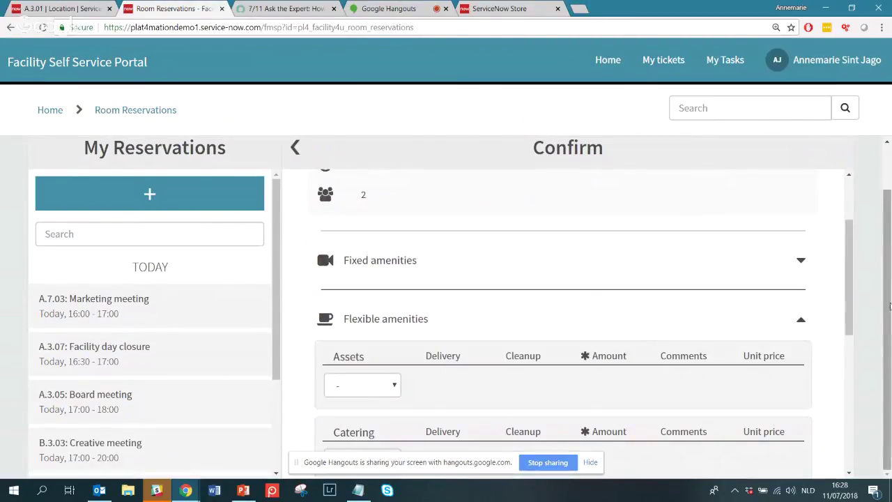
scroll(834, 300, "down", 2)
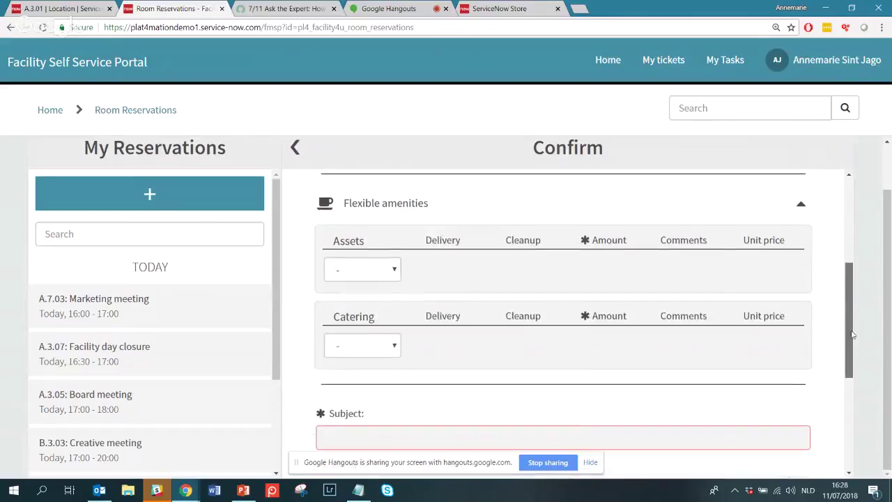
left_click(368, 261)
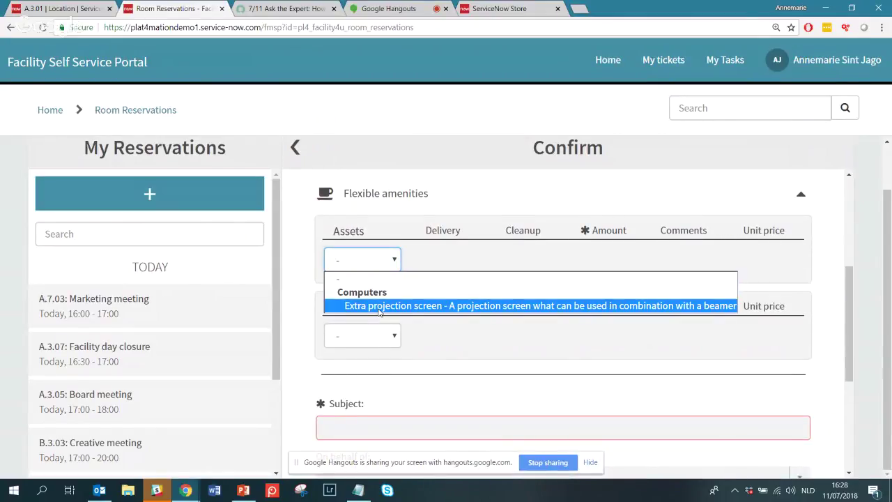
left_click(430, 273)
left_click(389, 342)
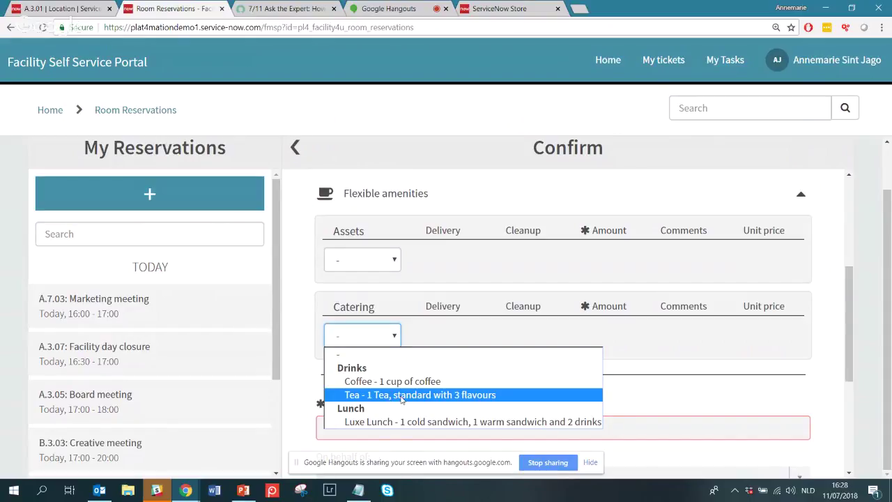
left_click(439, 270)
Return to the A.3.01 record in ServiceNow and examine its room characteristics down to the technical details
left_click(79, 9)
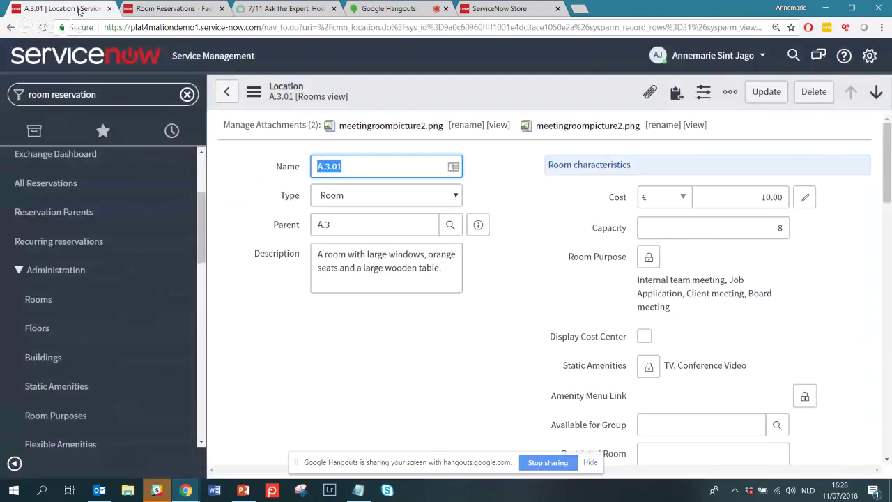
mouse_move(887, 183)
left_mouse_down()
mouse_move(887, 217)
mouse_move(889, 184)
left_mouse_up()
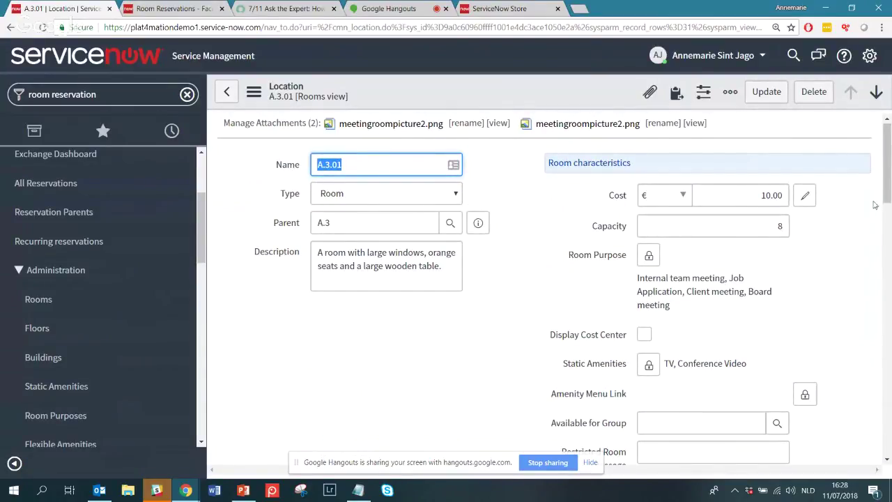
scroll(887, 201, "down", 1)
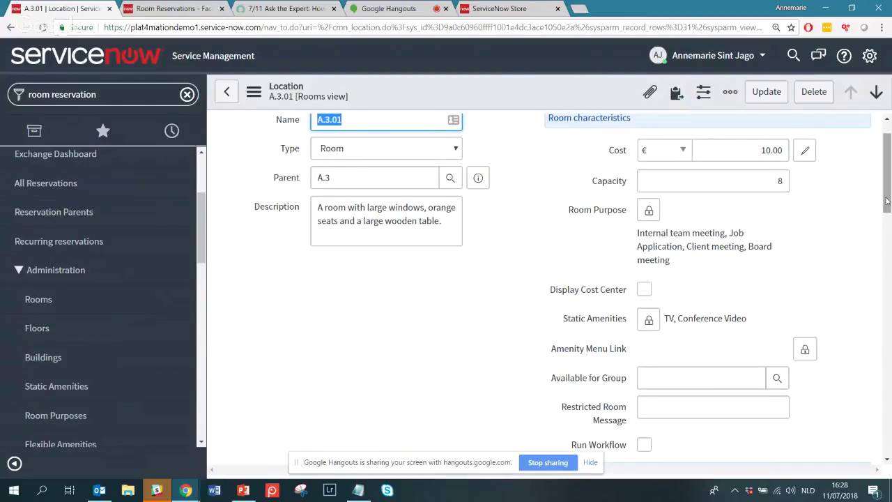
left_click_drag(887, 202, 887, 215)
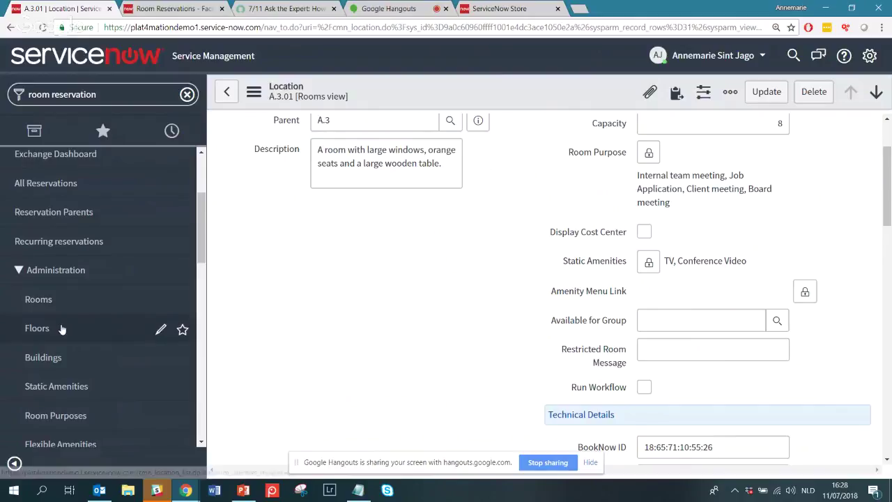
Start a new reservation on the portal and display Building A in the graphical building view
left_click(194, 10)
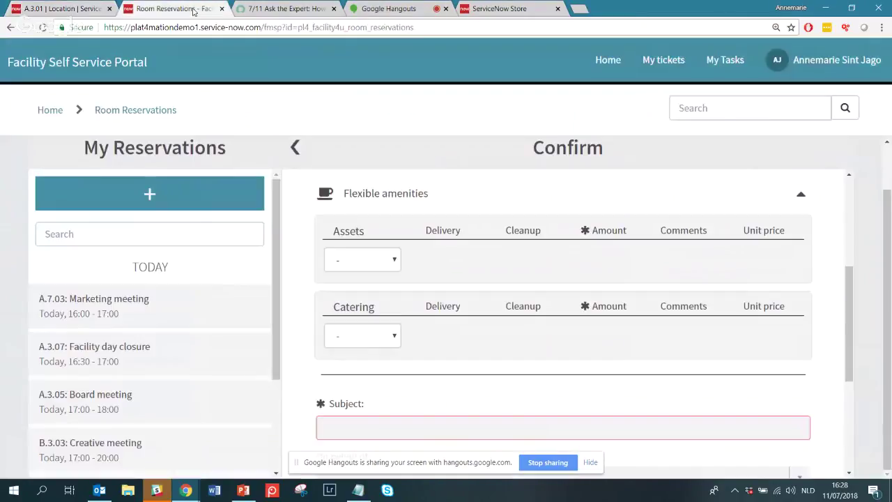
left_click(149, 194)
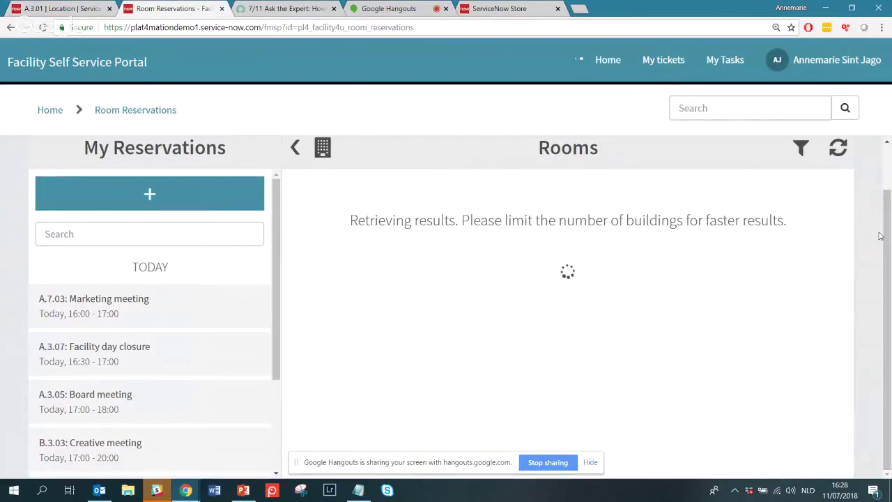
key("ctrl+minus")
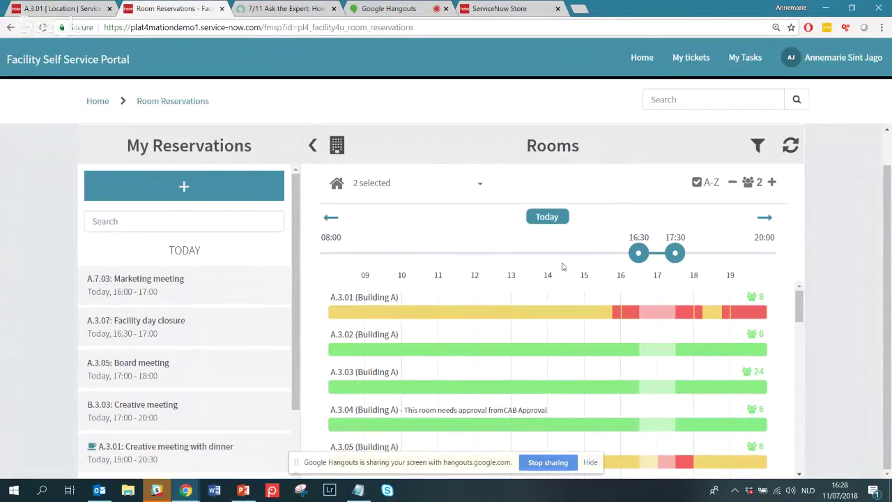
left_click(336, 145)
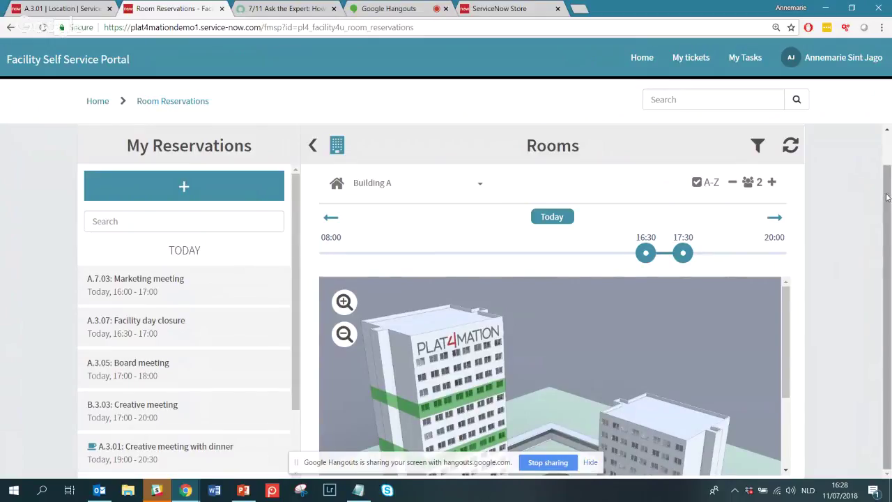
left_click_drag(785, 317, 783, 347)
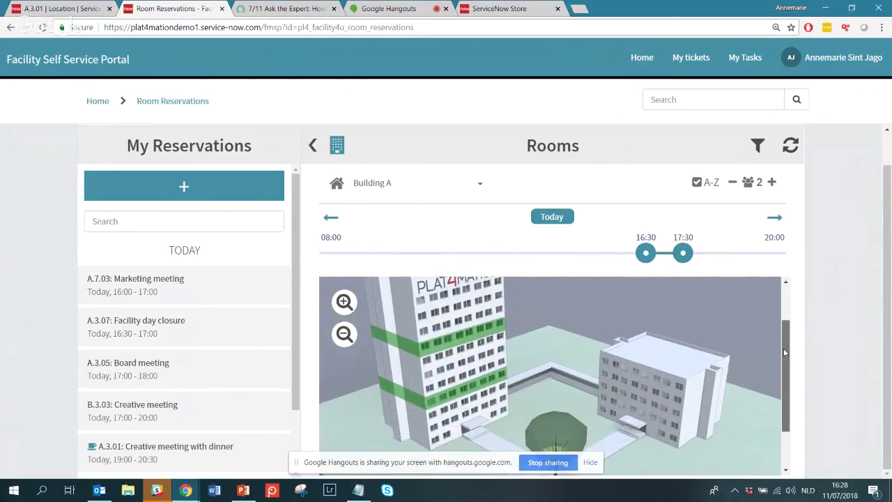
Pick room A.7.02 on the building's seventh floor for 16:30 to 17:30 and view its reservation confirmation
left_click(480, 335)
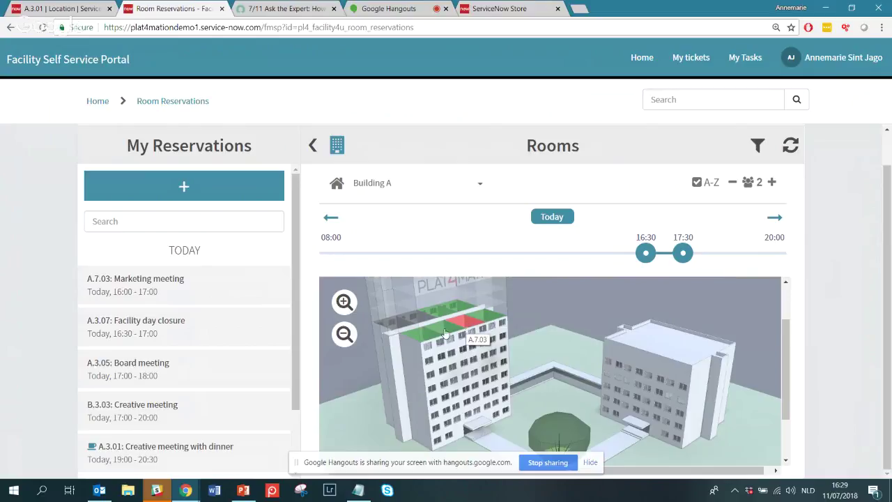
left_click(446, 333)
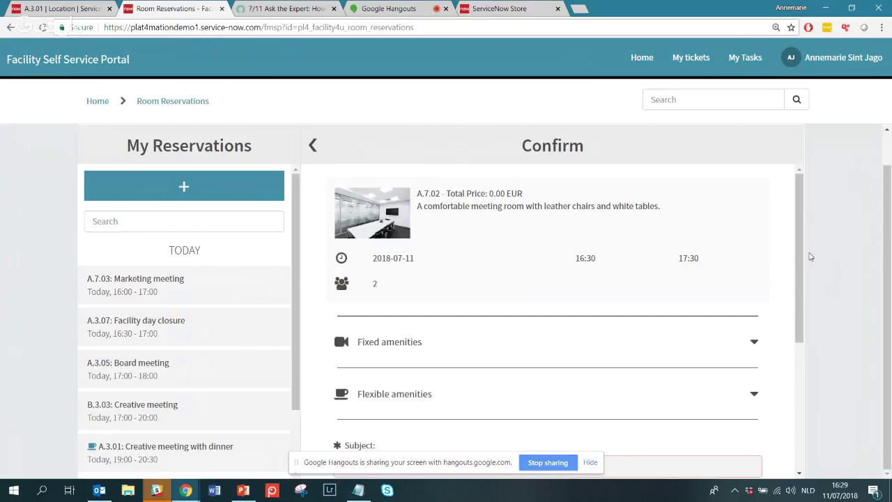
left_click_drag(799, 254, 820, 271)
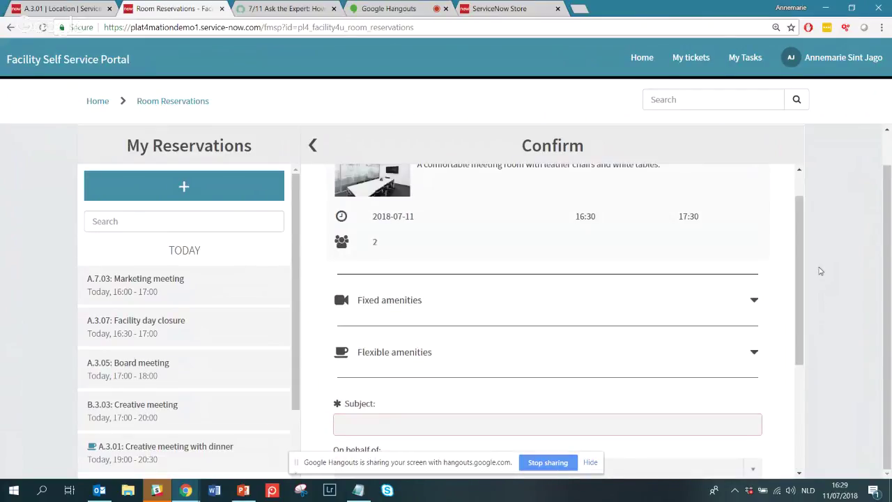
Open the Floors list under Room Reservation administration in ServiceNow and display the record of floor A.3
left_click(63, 8)
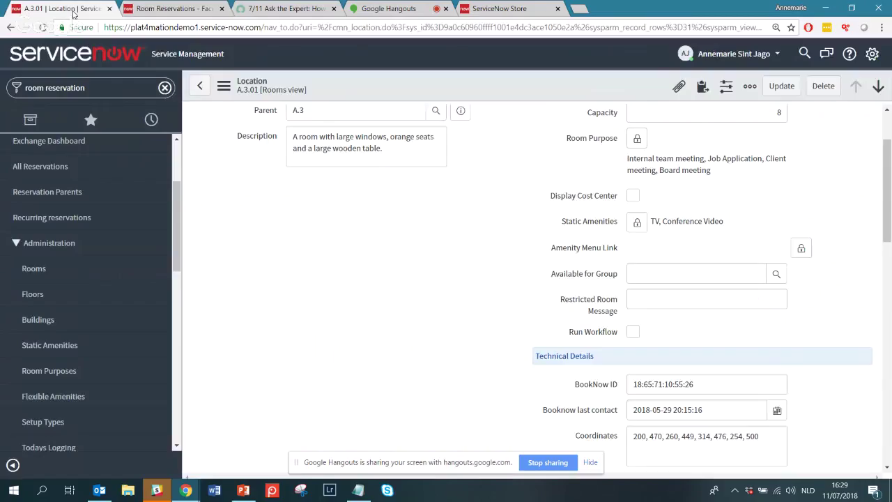
left_click(70, 296)
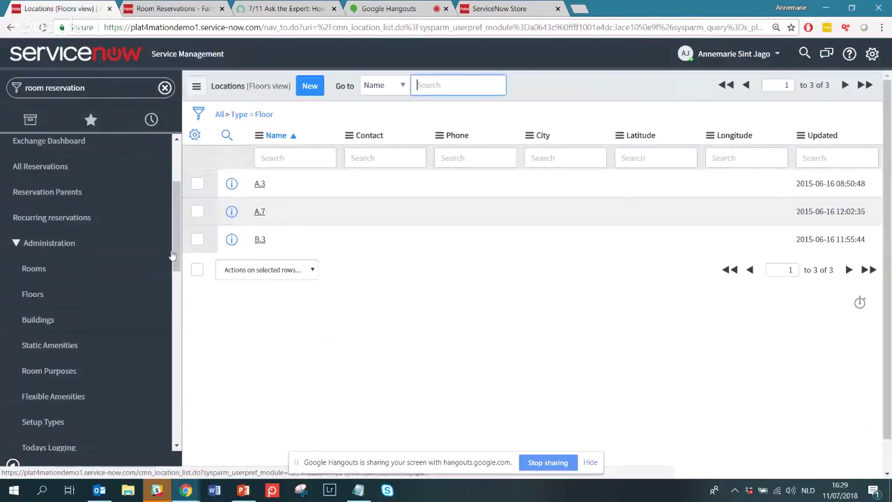
left_click(259, 184)
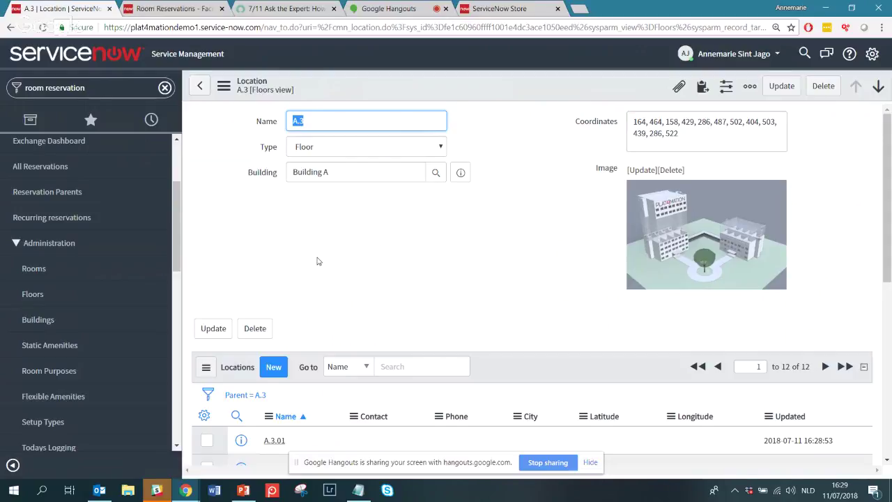
Switch to Outlook and load the Demo 1 Request Facilities add-in in the 16 July Lunch meeting, closing the meeting without changes
left_click(172, 9)
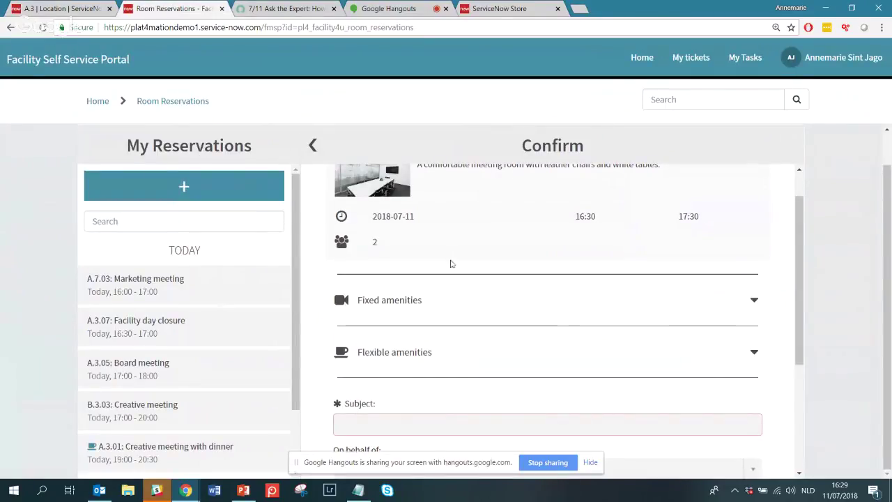
left_click(99, 490)
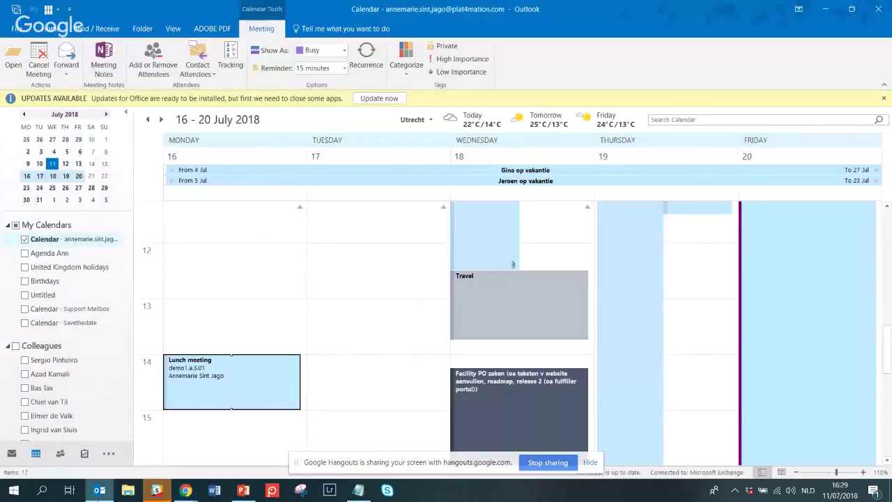
double_click(235, 398)
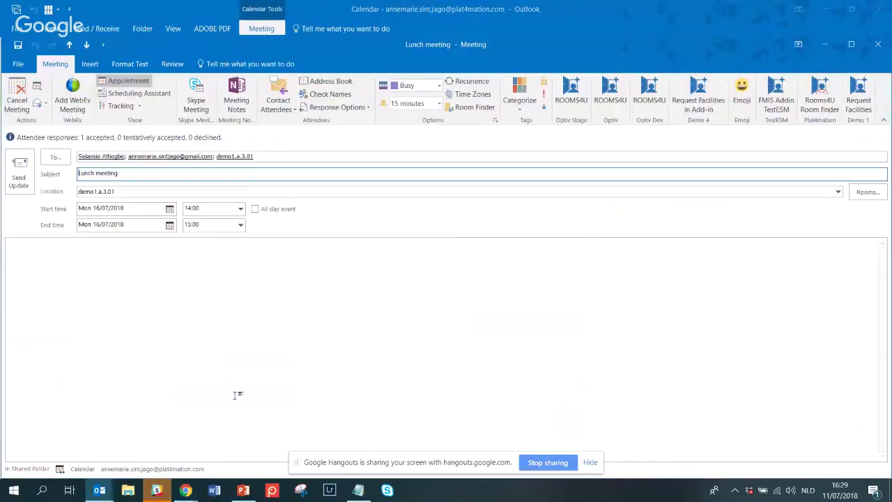
left_click(859, 105)
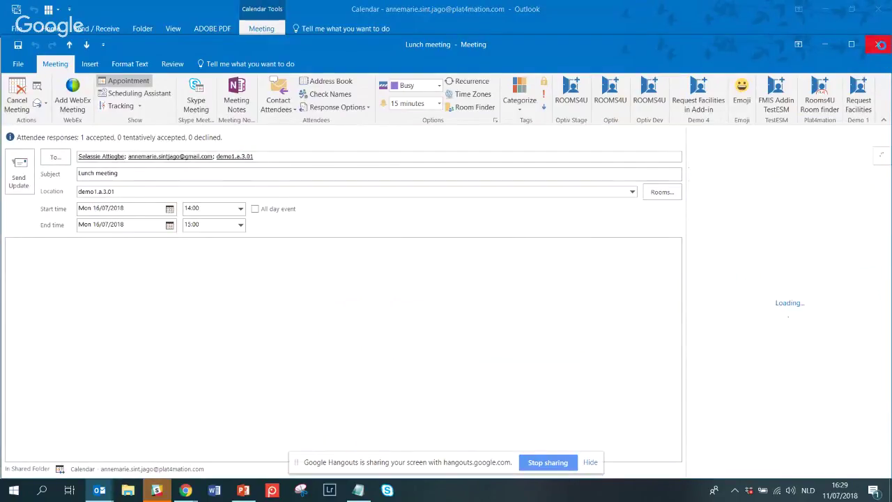
left_click(877, 44)
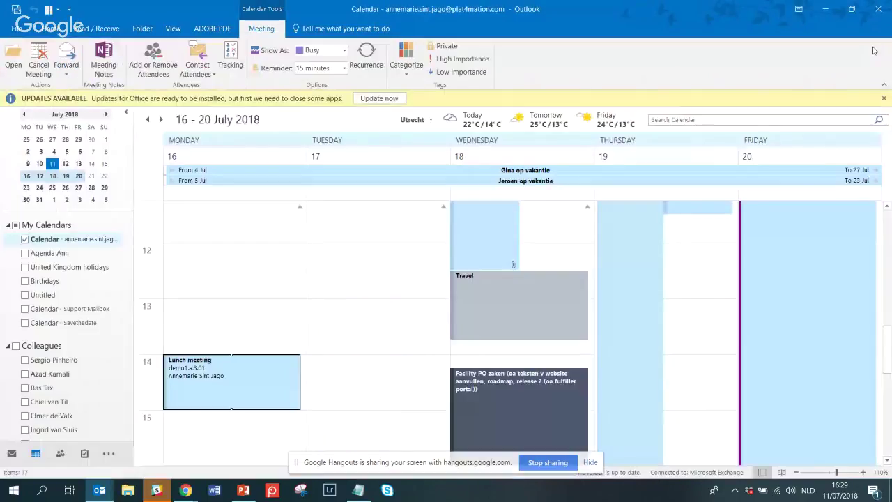
left_click(187, 491)
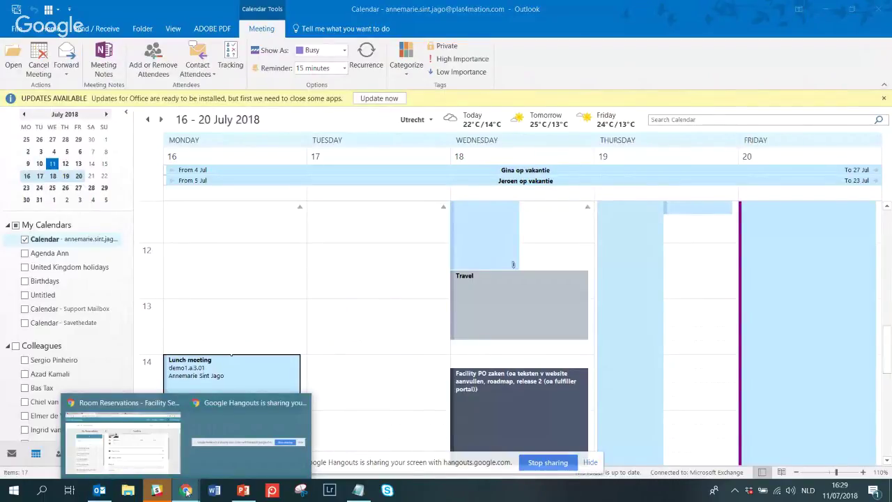
Switch to Chrome and display the Rooms4U listing in the ServiceNow Store
left_click(167, 421)
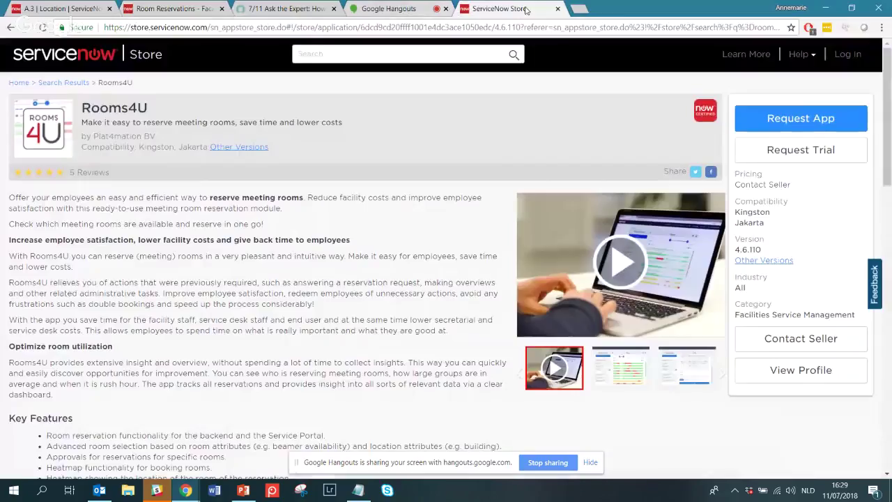
left_click(523, 9)
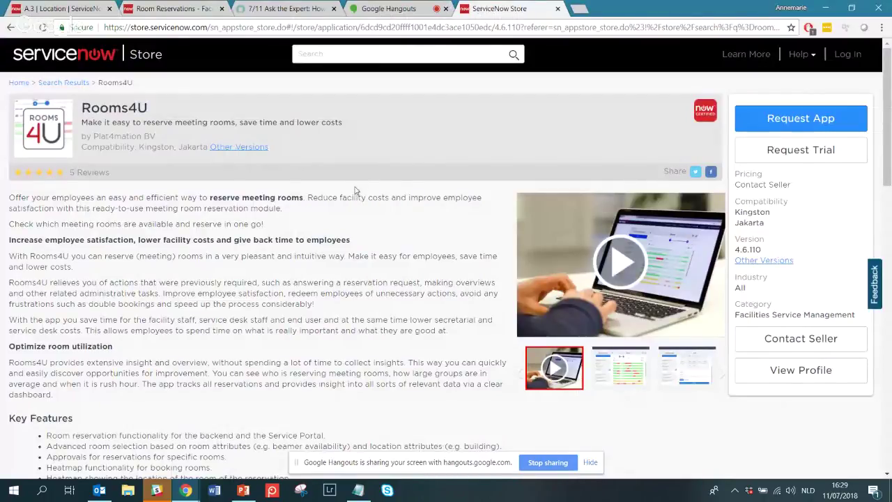
Return to the ServiceNow instance and view the Rooms, Floors, Buildings and Static Amenities lists under Room Reservation administration
left_click(75, 9)
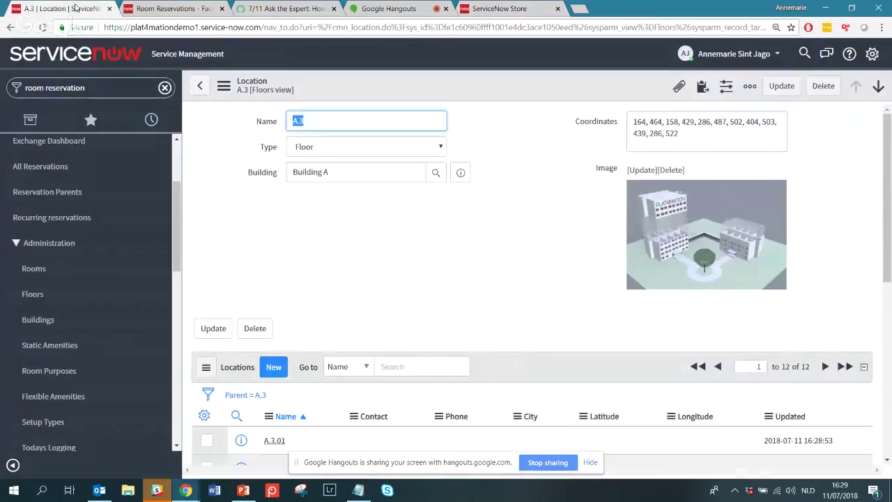
left_click(49, 269)
left_click(49, 294)
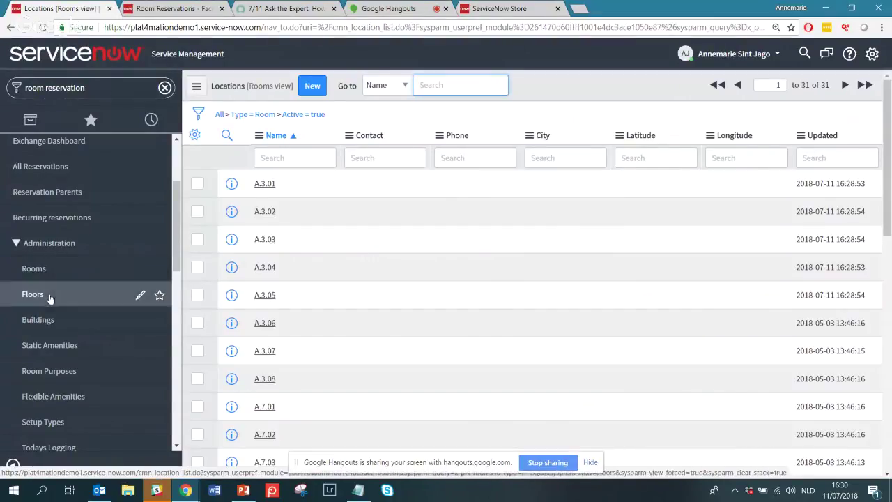
left_click(50, 320)
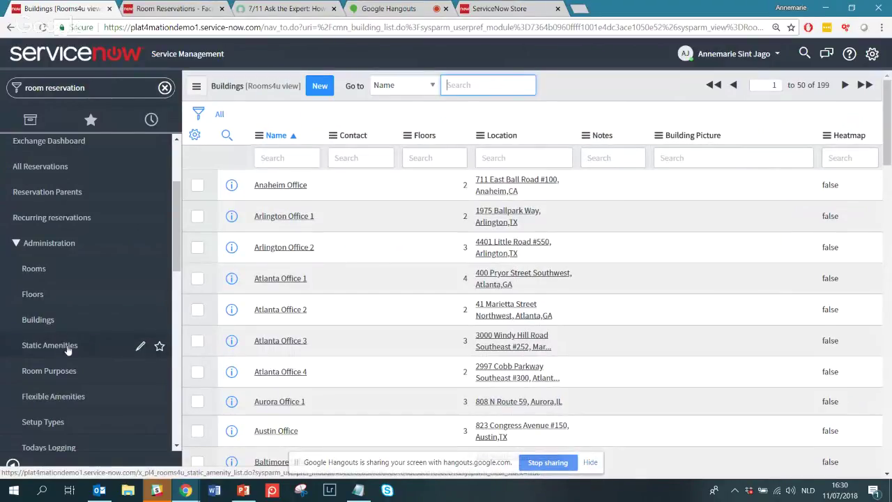
left_click(68, 347)
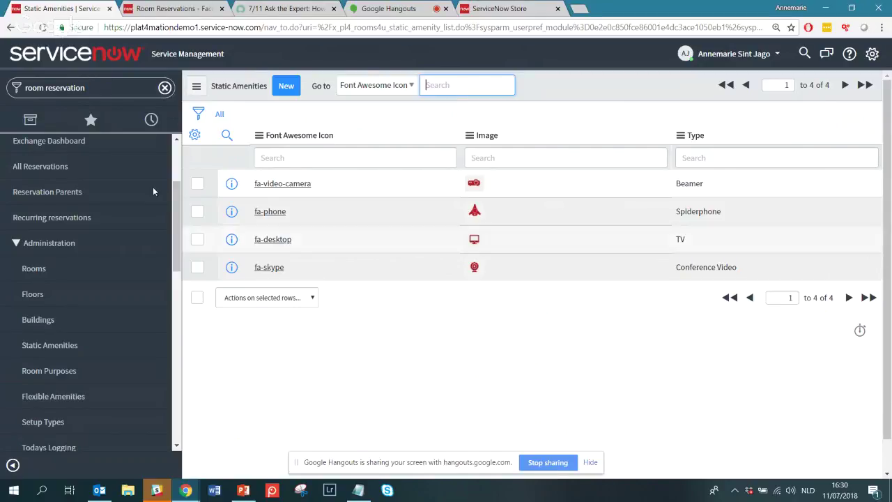
Display the Room Reservations Dashboard and collapse the application navigator to widen the reports
scroll(178, 245, "up", 3)
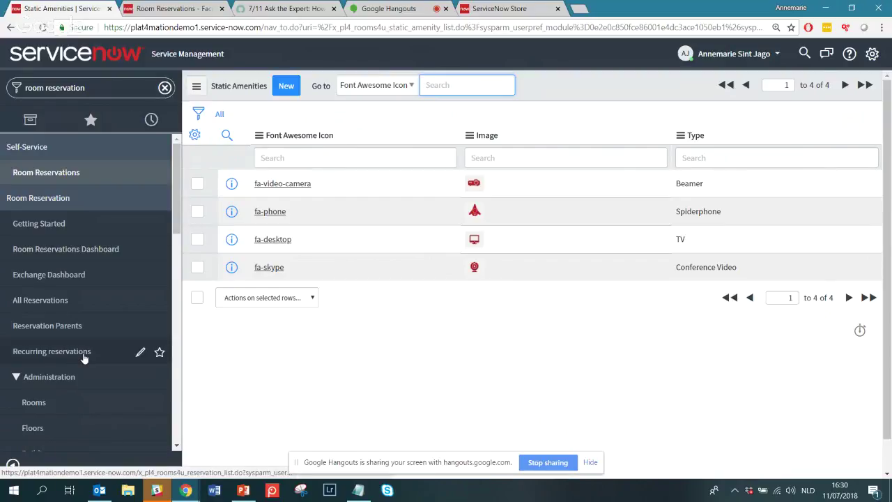
left_click(89, 258)
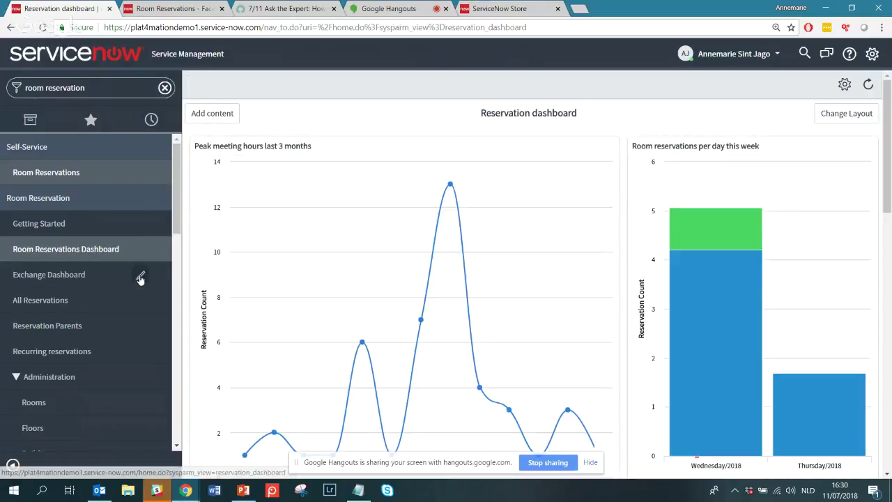
left_click(12, 465)
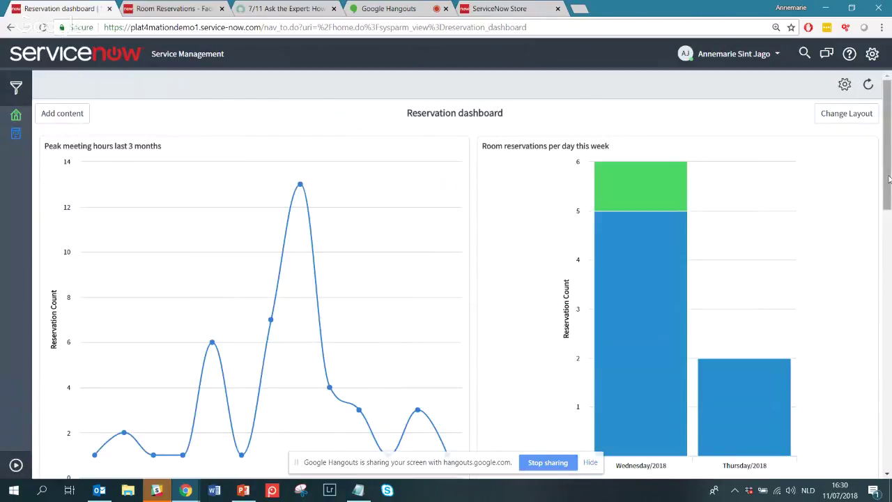
Examine the dashboard's reports on peak meeting hours, reservations per day, meetings per room and reservations by source, restoring the navigator at the end
left_click_drag(890, 170, 888, 210)
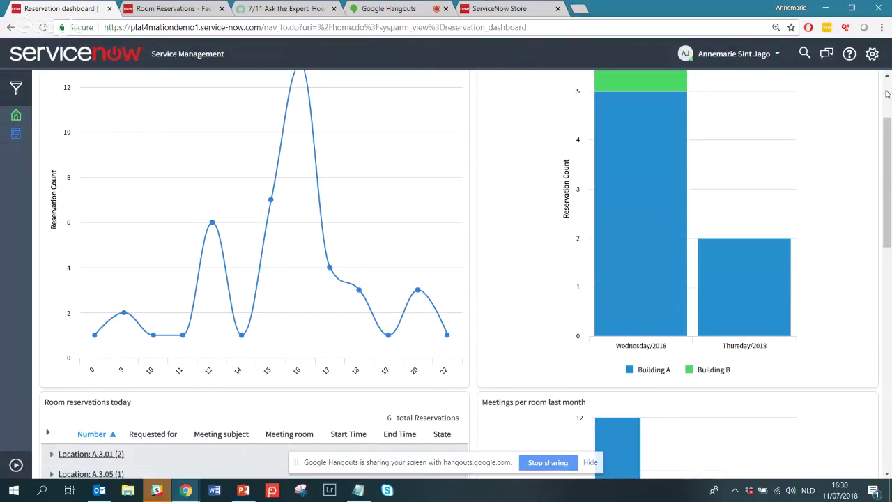
scroll(884, 108, "up", 2)
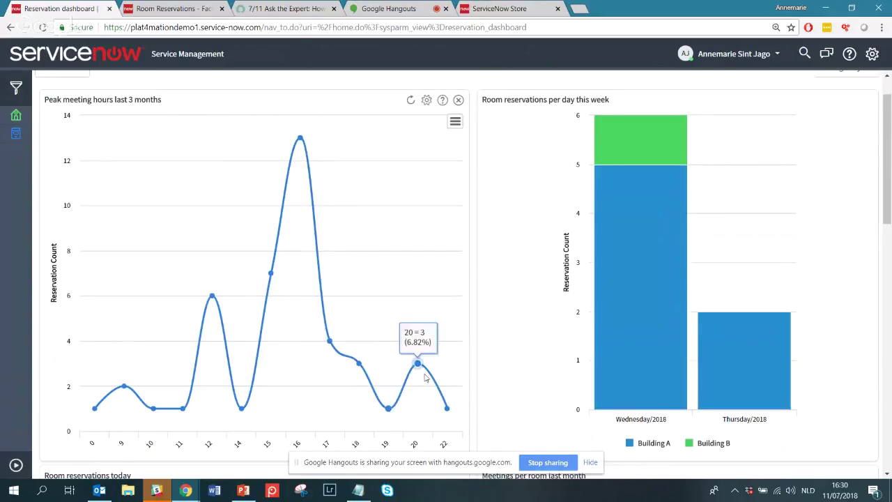
mouse_move(301, 141)
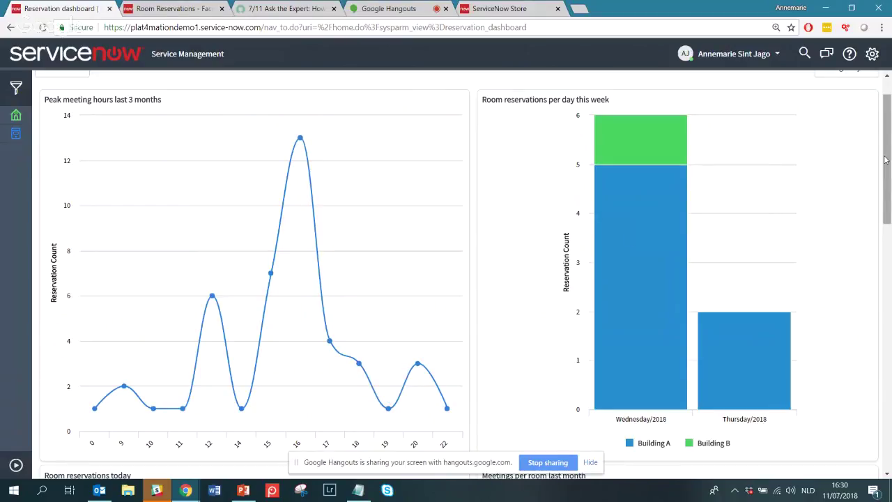
left_click_drag(885, 160, 889, 275)
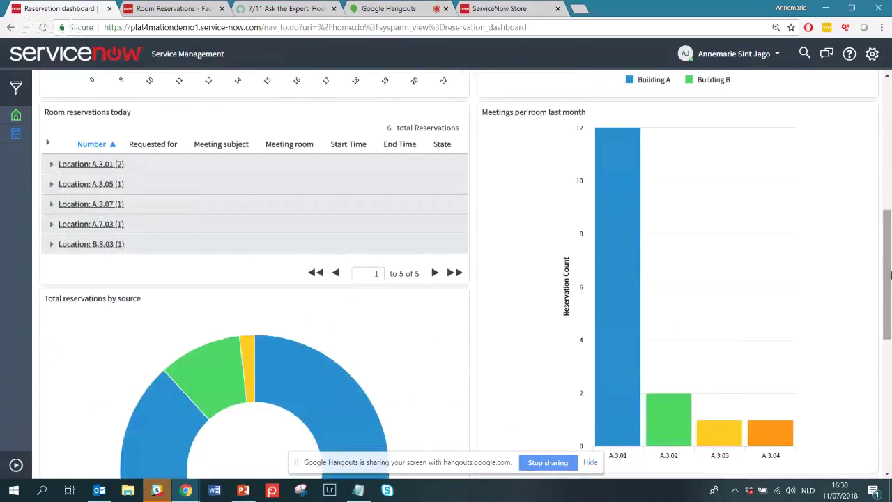
scroll(758, 332, "down", 1)
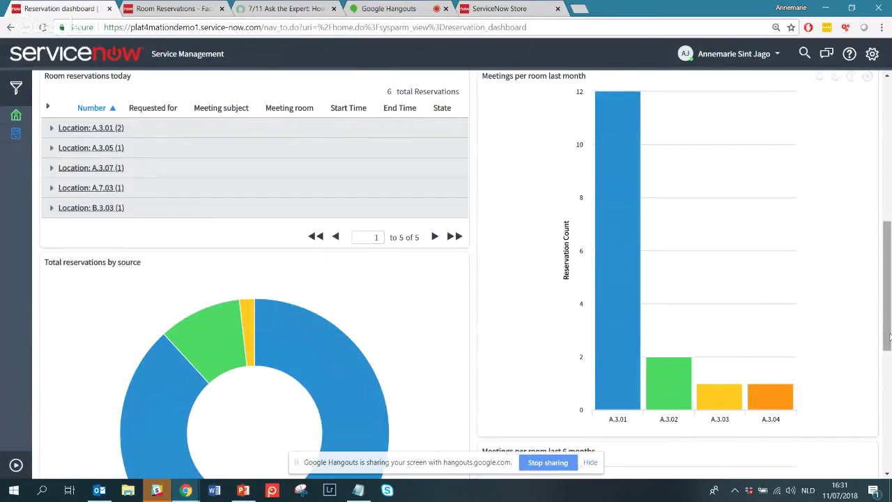
mouse_move(888, 328)
left_mouse_down()
mouse_move(889, 373)
mouse_move(888, 328)
left_mouse_up()
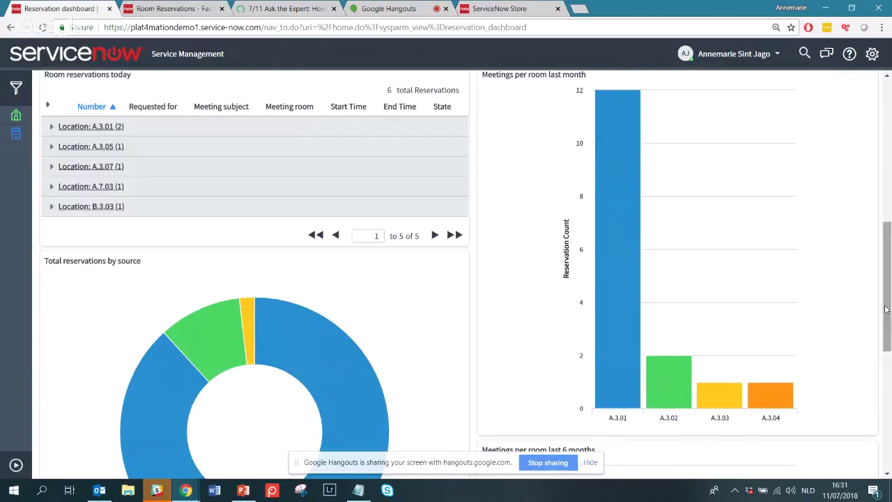
scroll(889, 318, "down", 1)
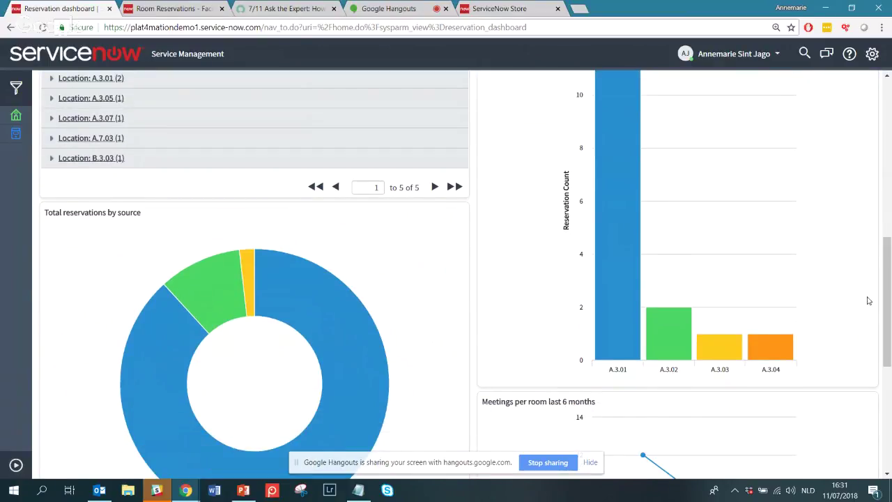
left_click_drag(888, 301, 887, 334)
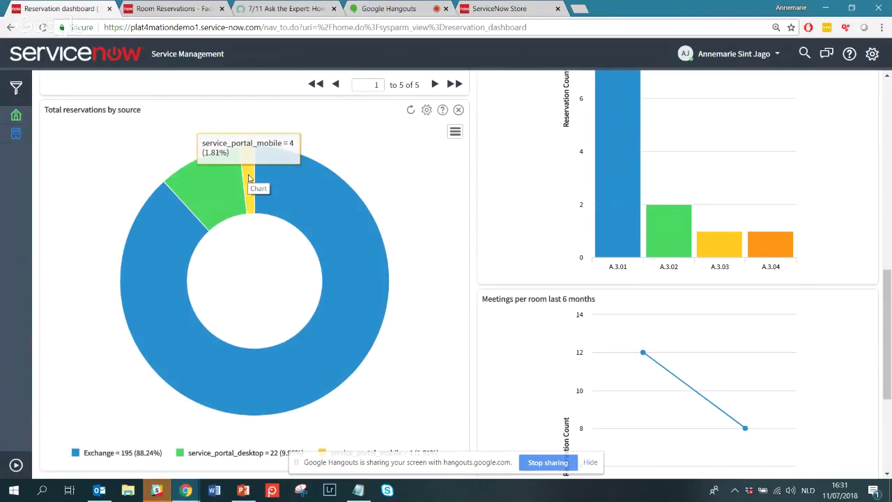
left_click_drag(887, 299, 887, 106)
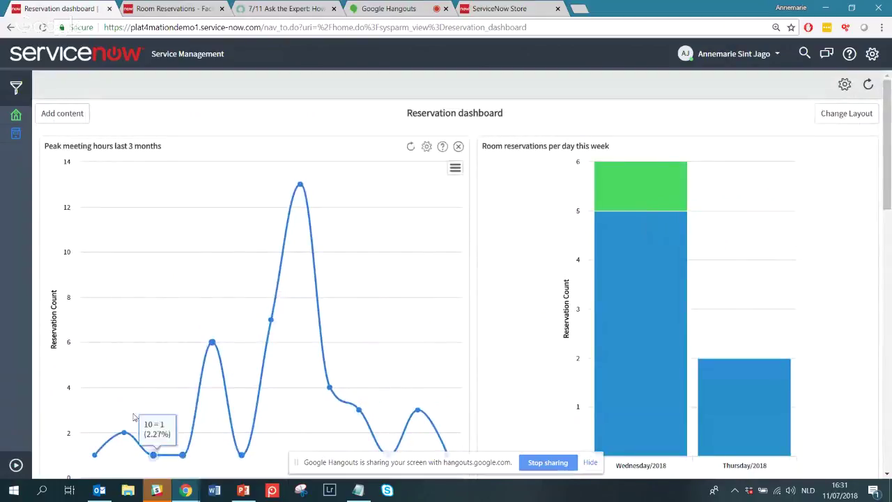
left_click(16, 464)
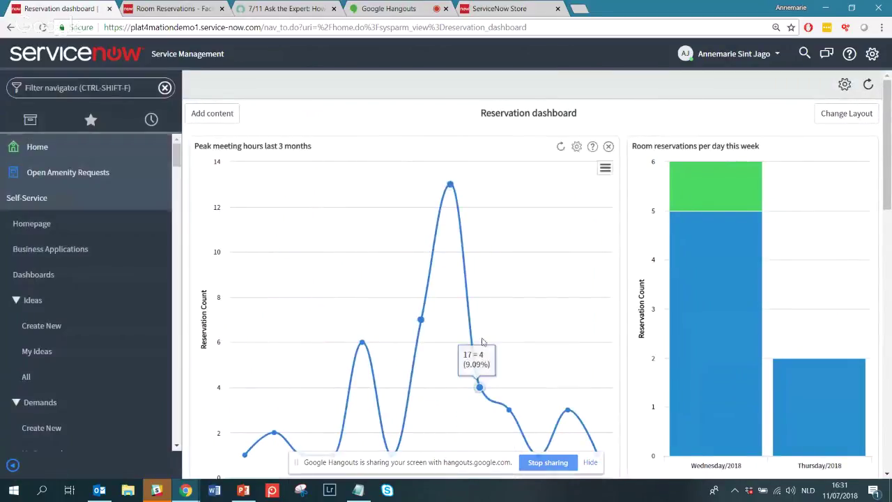
Switch to the Rooms4U demo slides in PowerPoint and start the slide show from the live demo slide
left_click(244, 494)
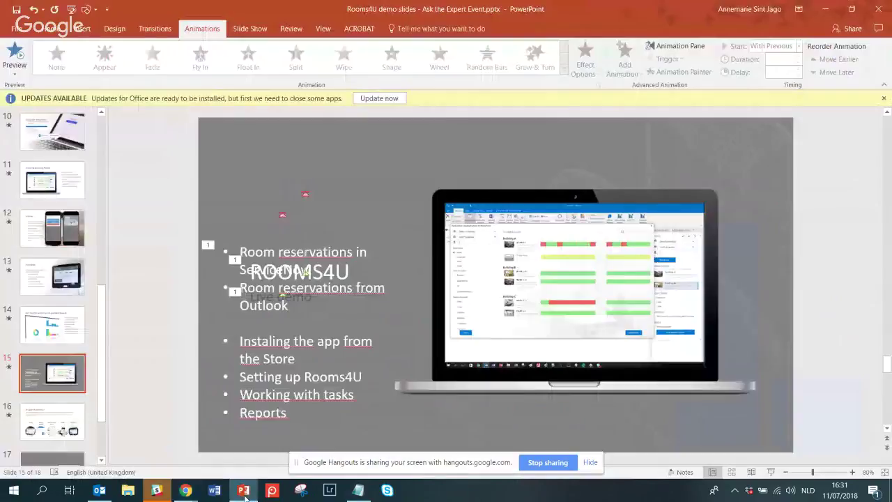
left_click(771, 472)
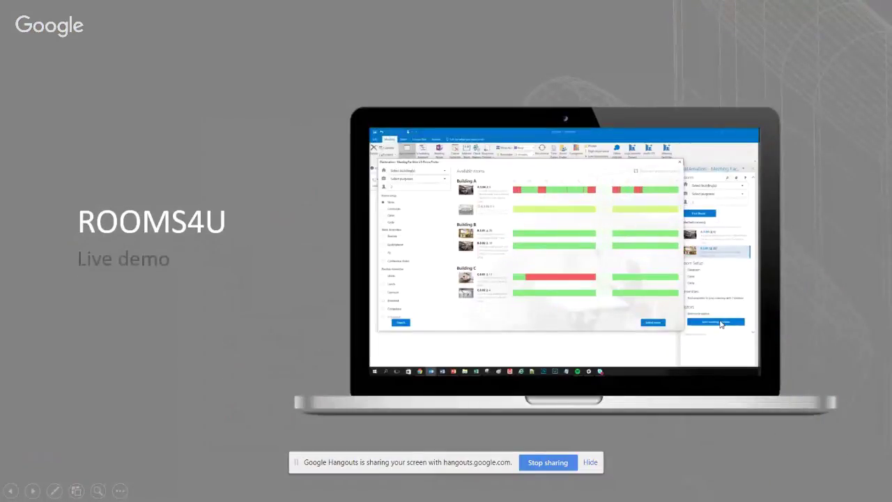